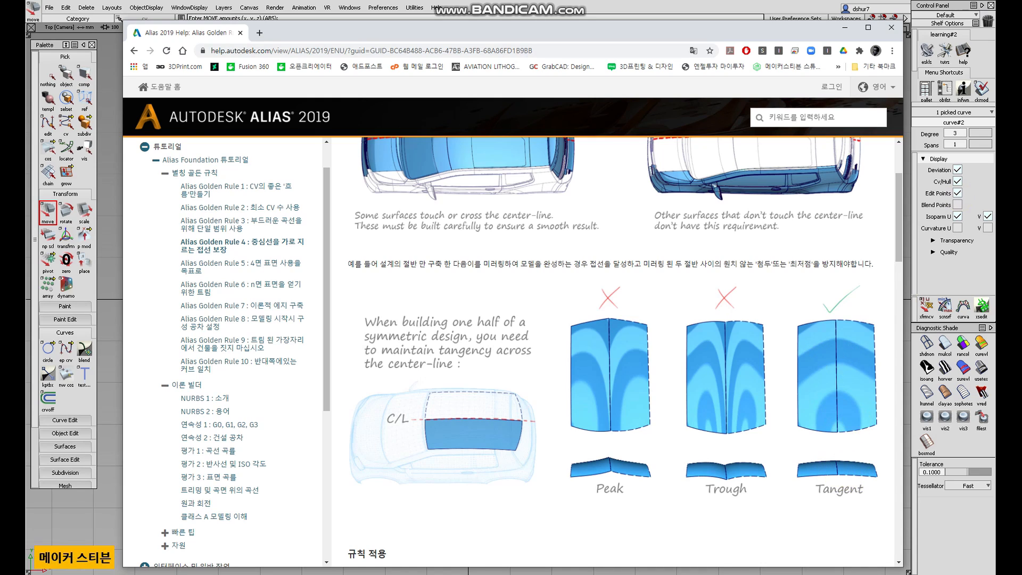
Review the Golden Rule 4 page on centre-line tangency and look through the neighbouring Golden Rule 3, 5 and 6 pages
scroll(736, 381, "down", 10)
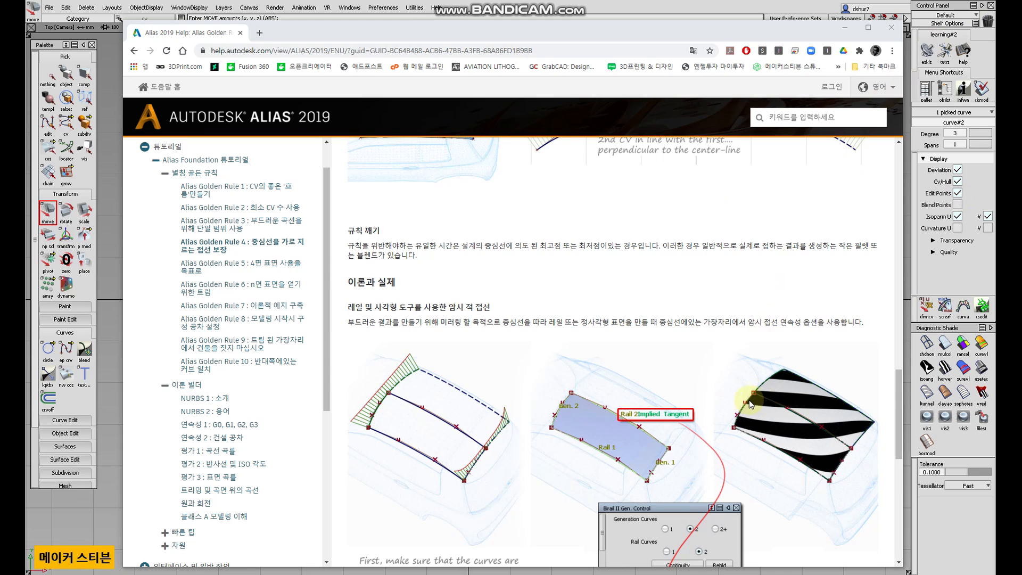
scroll(716, 388, "up", 1)
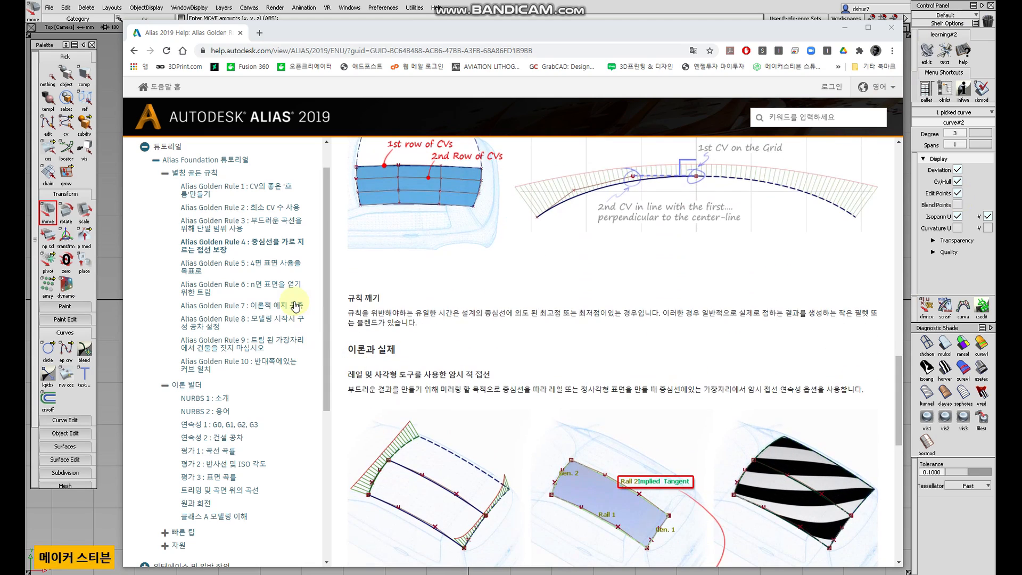
left_click(262, 266)
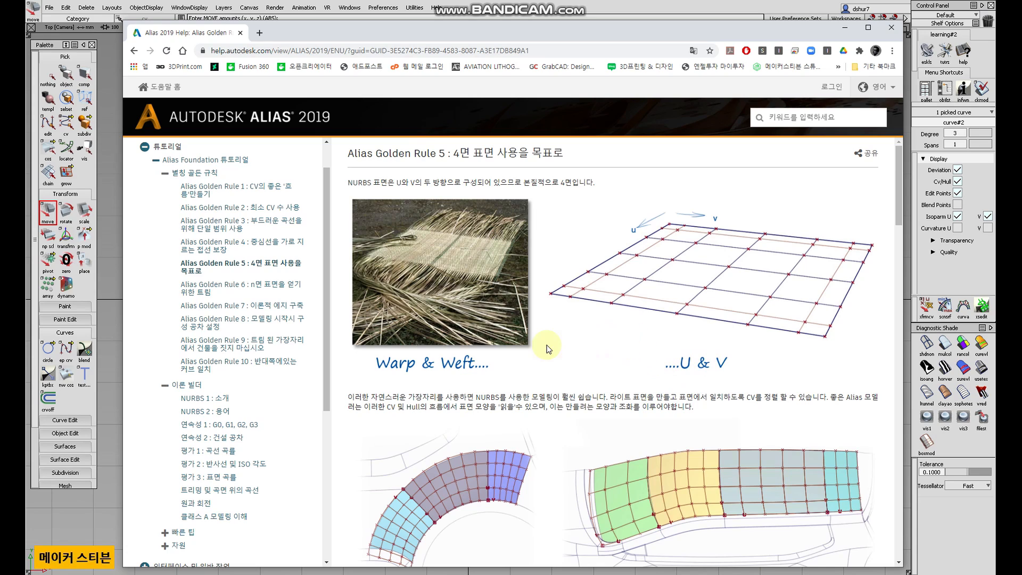
left_click(278, 250)
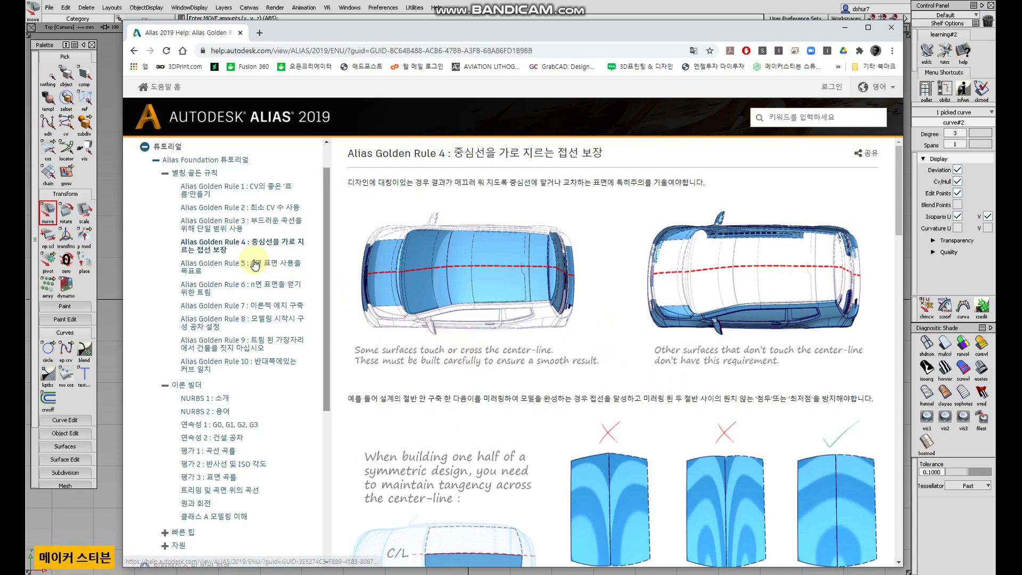
left_click(249, 222)
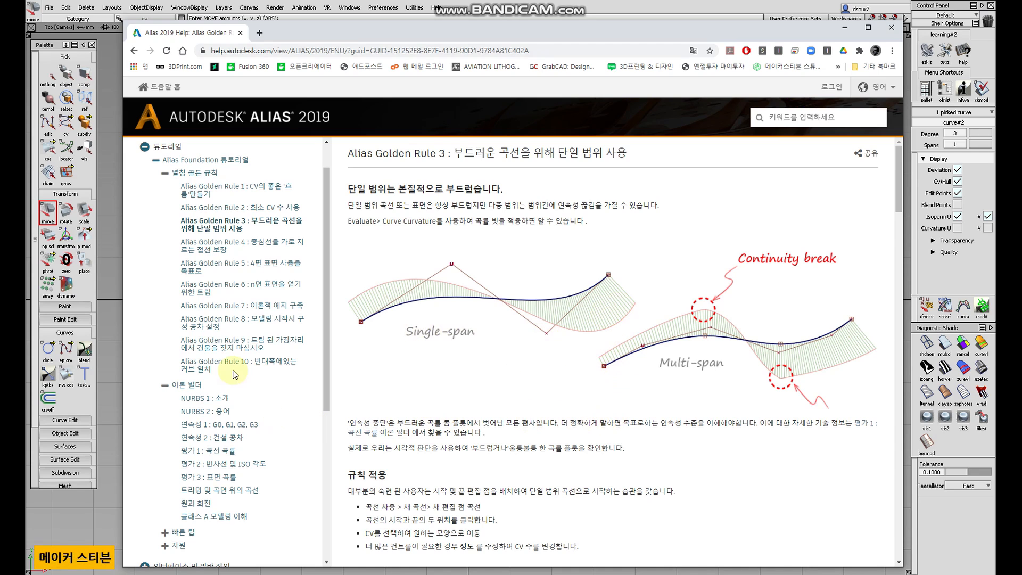
left_click(232, 305)
left_click(231, 286)
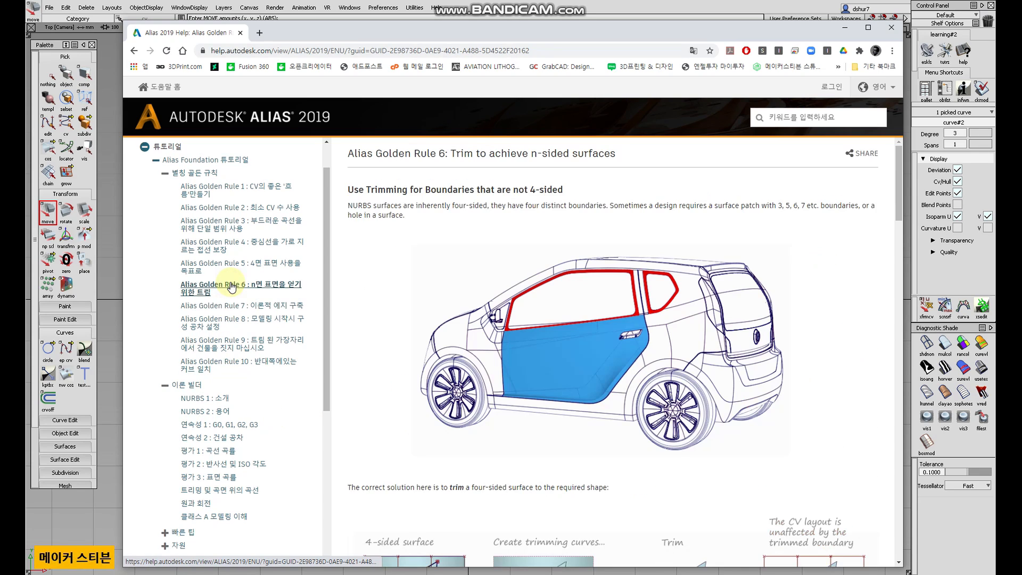
Open the Golden Rule 5 page and examine its U and V surface layouts and the four-sided patches on the car body
left_click(230, 264)
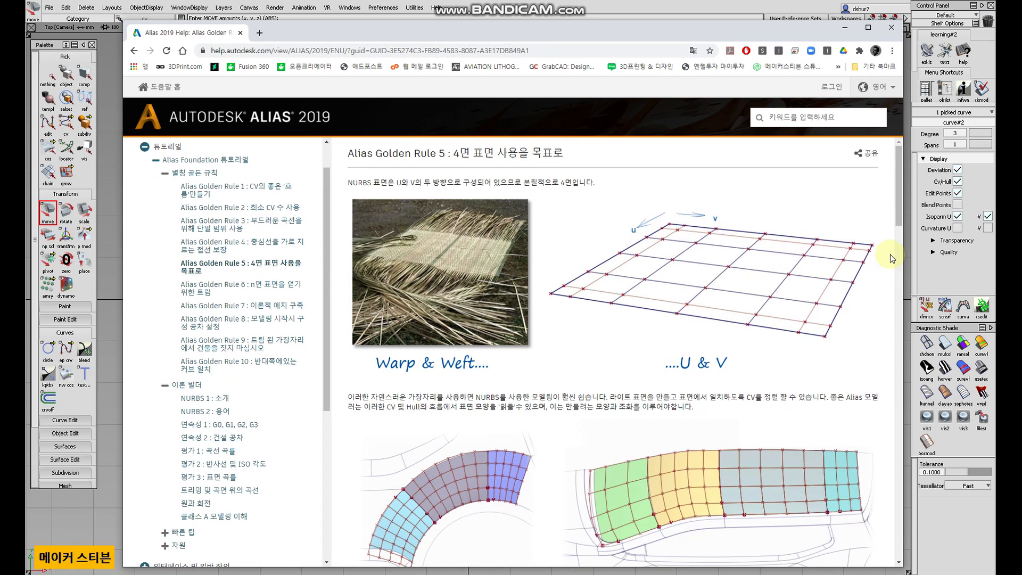
scroll(583, 279, "down", 4)
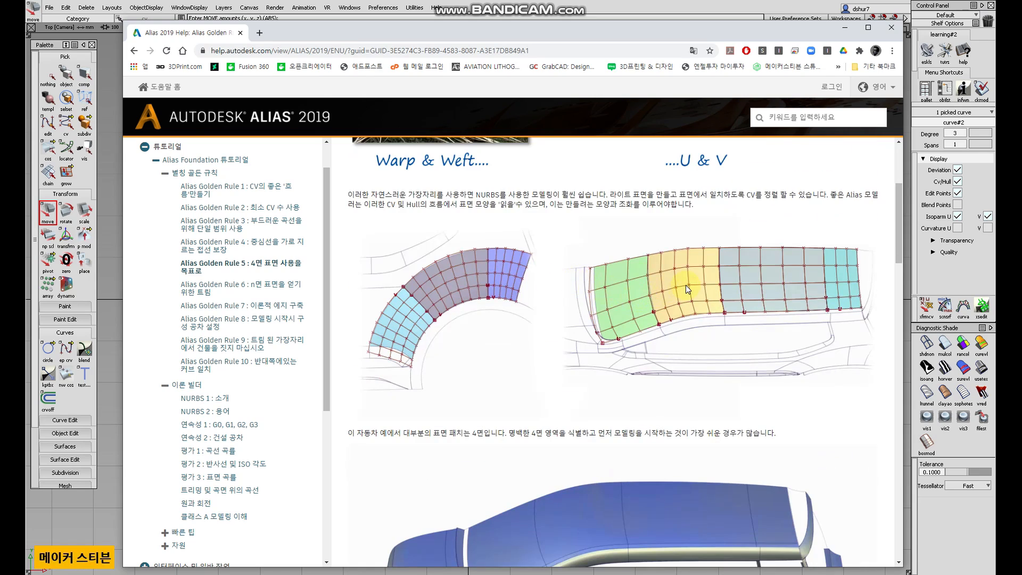
scroll(688, 293, "up", 1)
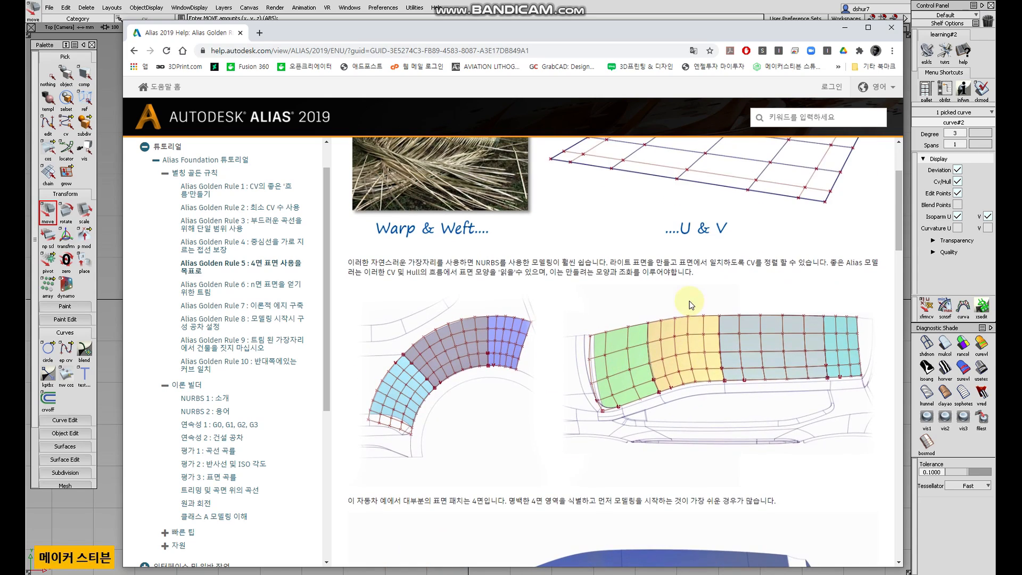
scroll(689, 304, "down", 3)
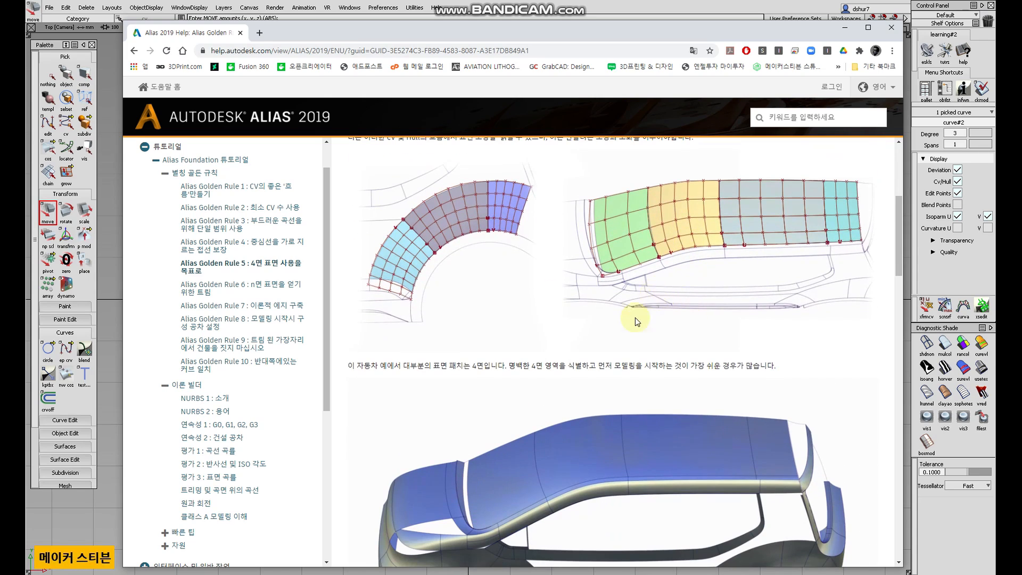
scroll(610, 343, "down", 4)
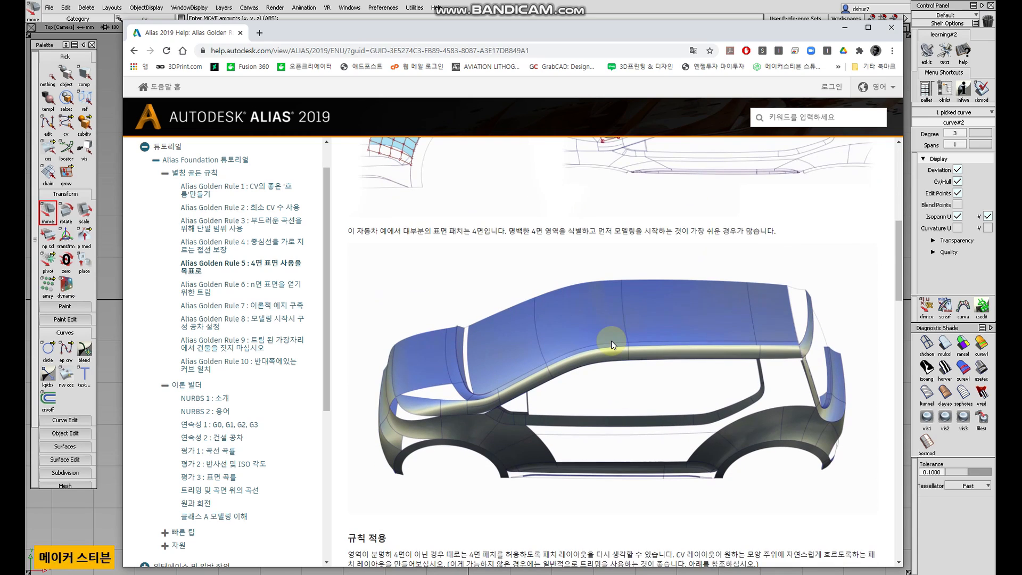
Examine how Golden Rule 5 is applied and broken, from the three-sided corner and n-sided surfaces to the cylinder variation
scroll(613, 343, "down", 1)
scroll(612, 343, "down", 3)
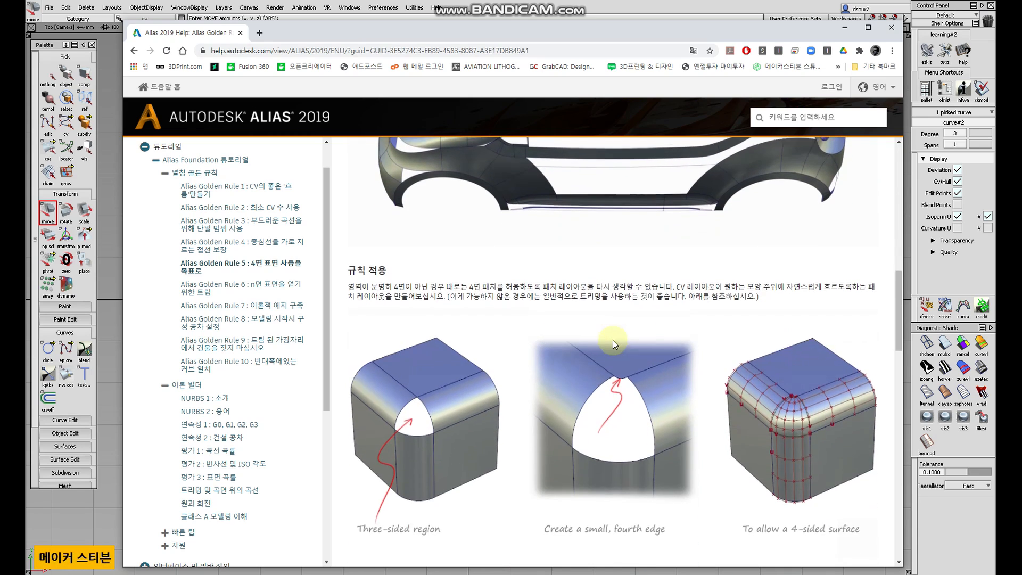
scroll(613, 340, "down", 4)
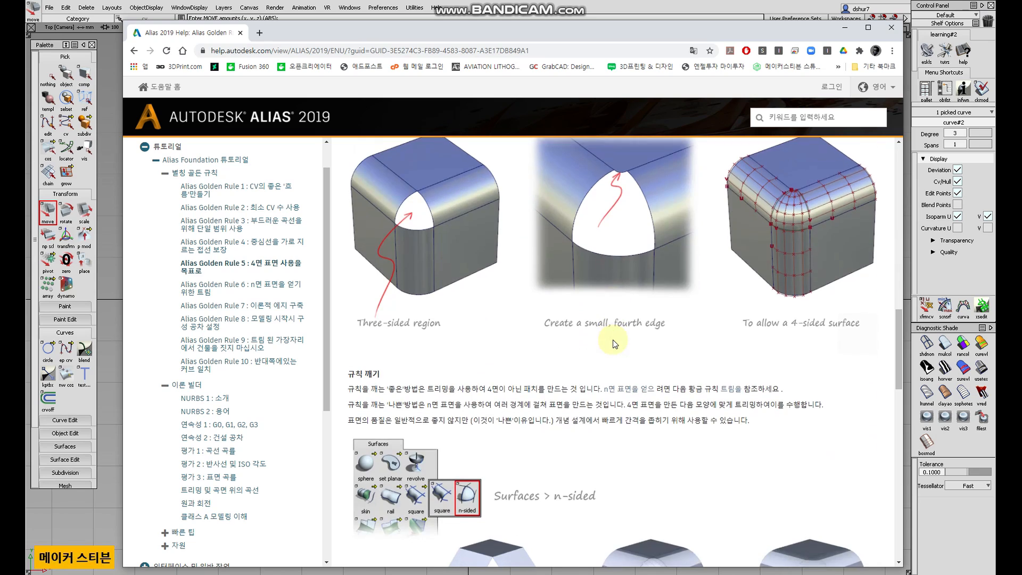
scroll(613, 340, "down", 3)
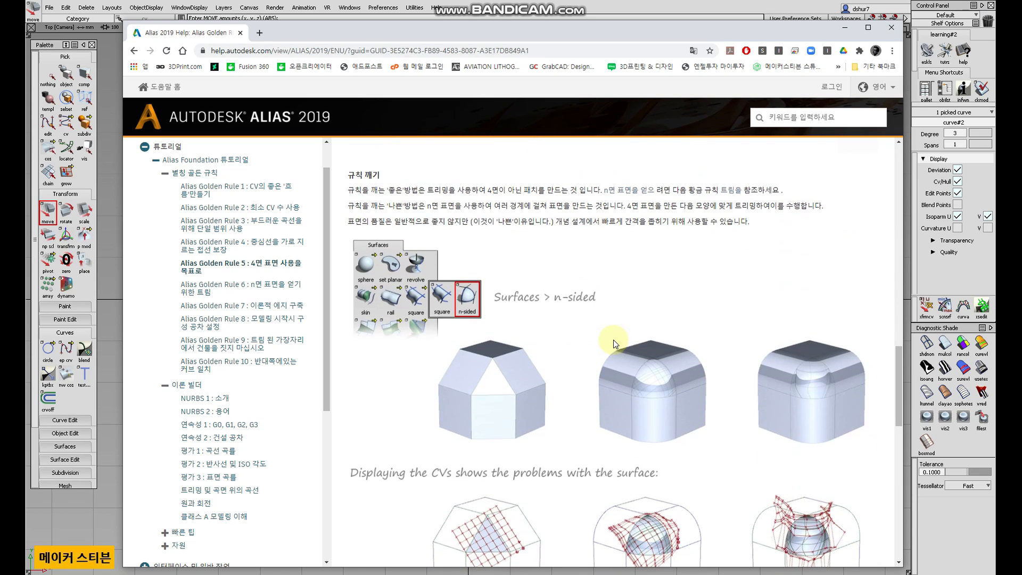
scroll(613, 340, "up", 5)
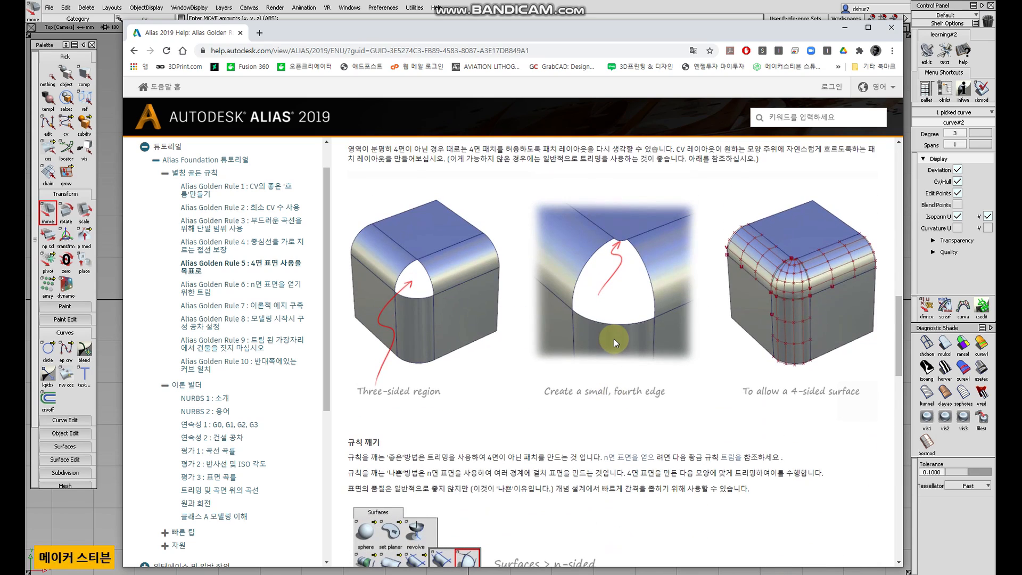
scroll(614, 340, "up", 1)
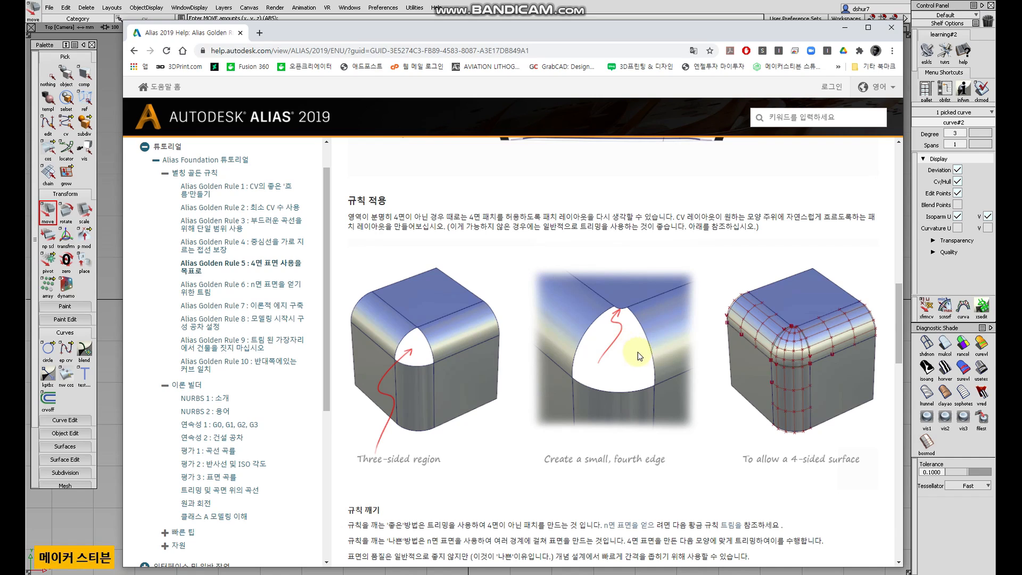
scroll(664, 349, "down", 4)
scroll(666, 349, "down", 12)
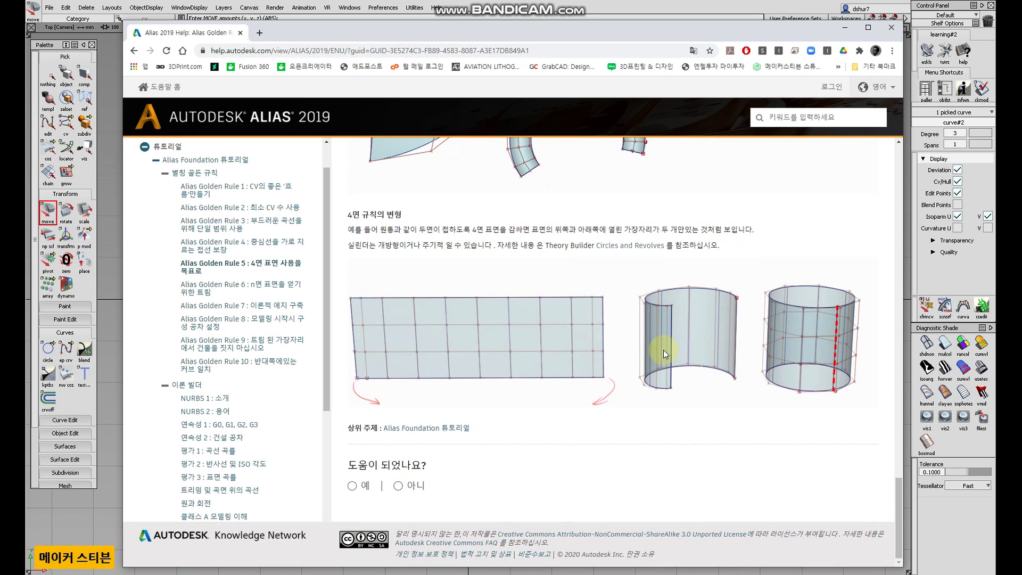
Open the Golden Rule 6 page on trimming n-sided surfaces and examine its trimming diagrams and car body examples
left_click(257, 291)
scroll(564, 328, "down", 6)
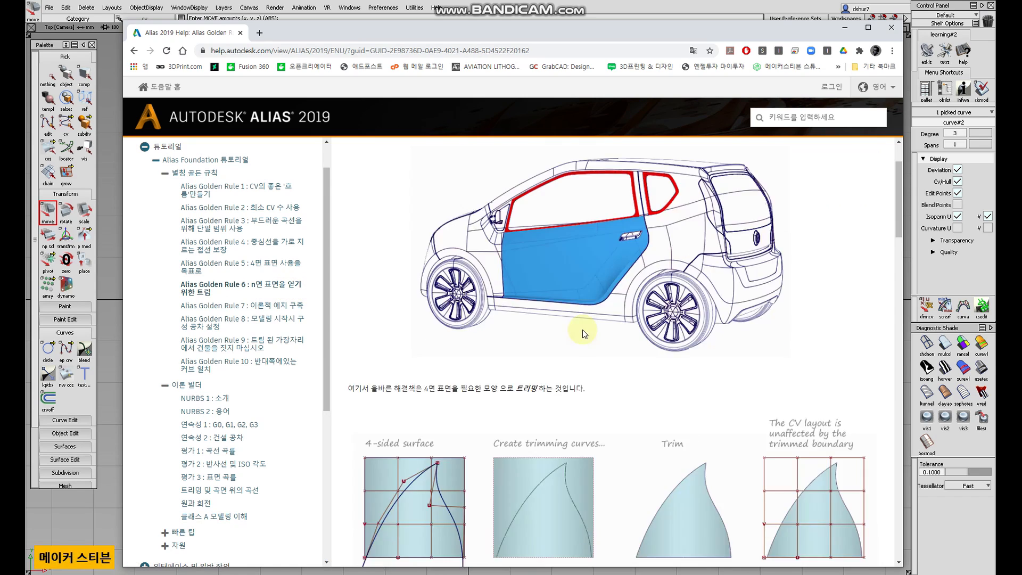
scroll(583, 328, "down", 9)
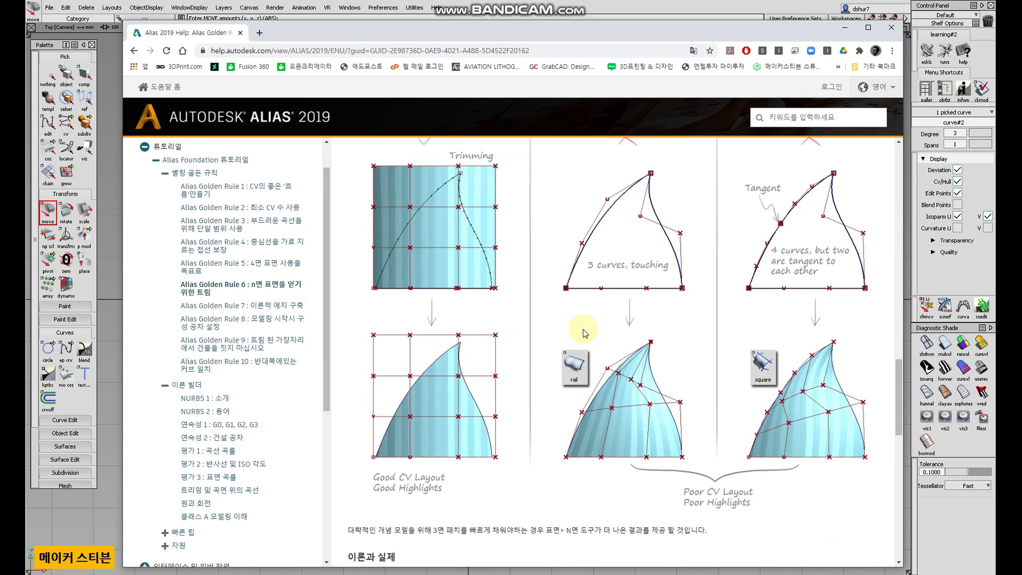
scroll(584, 329, "up", 9)
scroll(586, 332, "up", 3)
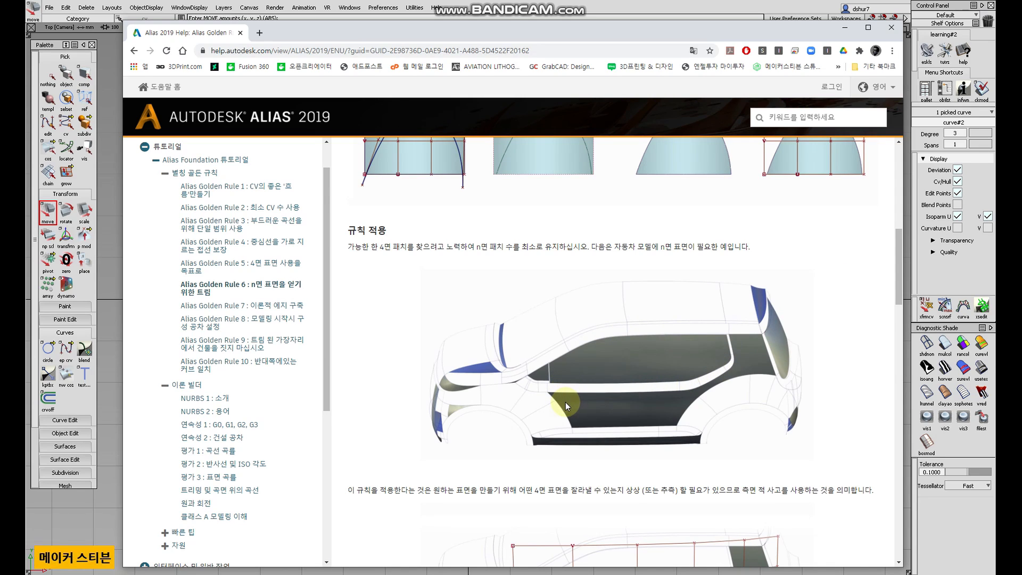
scroll(567, 401, "down", 10)
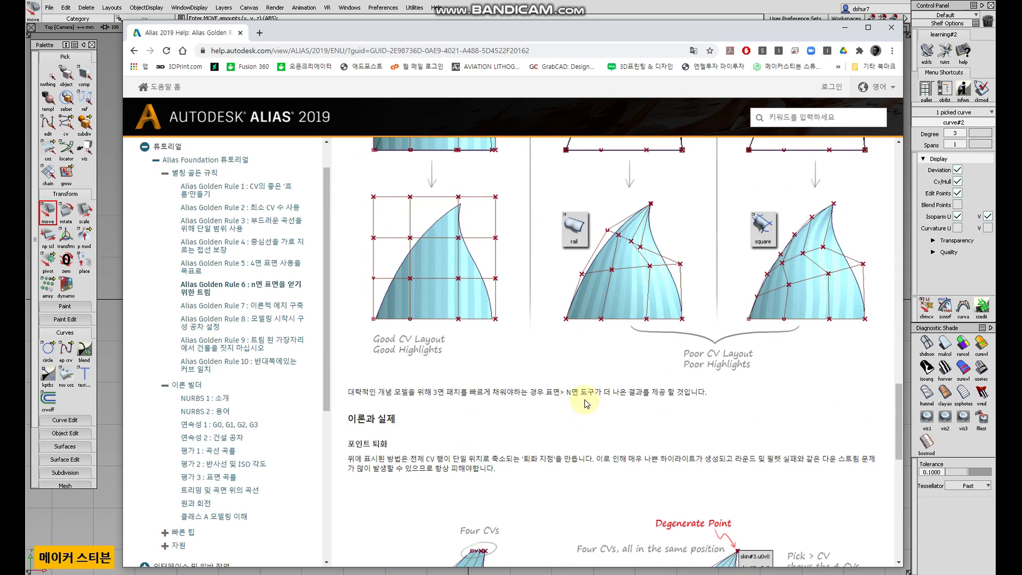
Compare the trimmed, rail and square surfaces under Golden Rule 6 and examine the degenerate point and sphere examples
scroll(618, 334, "up", 4)
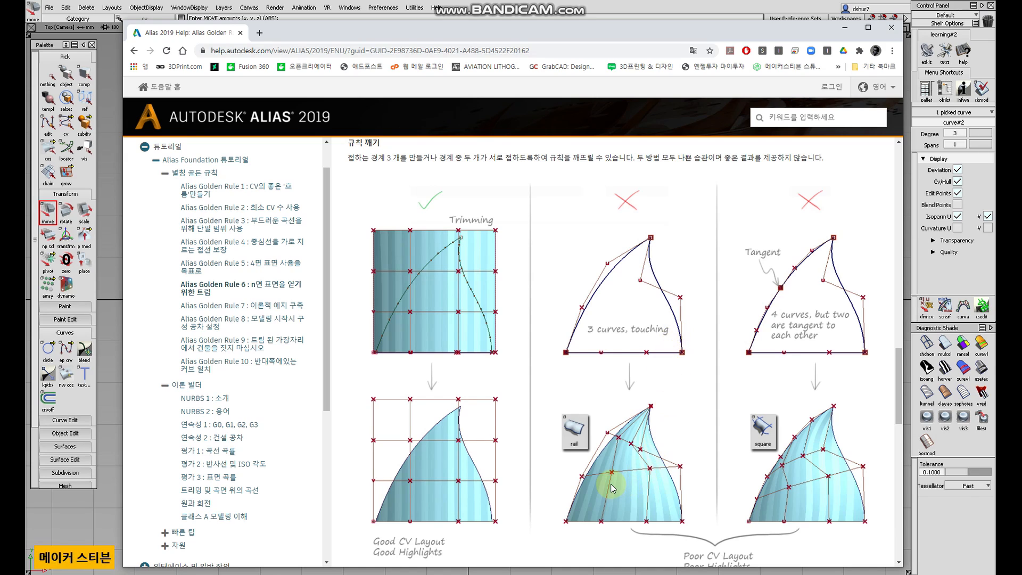
scroll(628, 463, "down", 1)
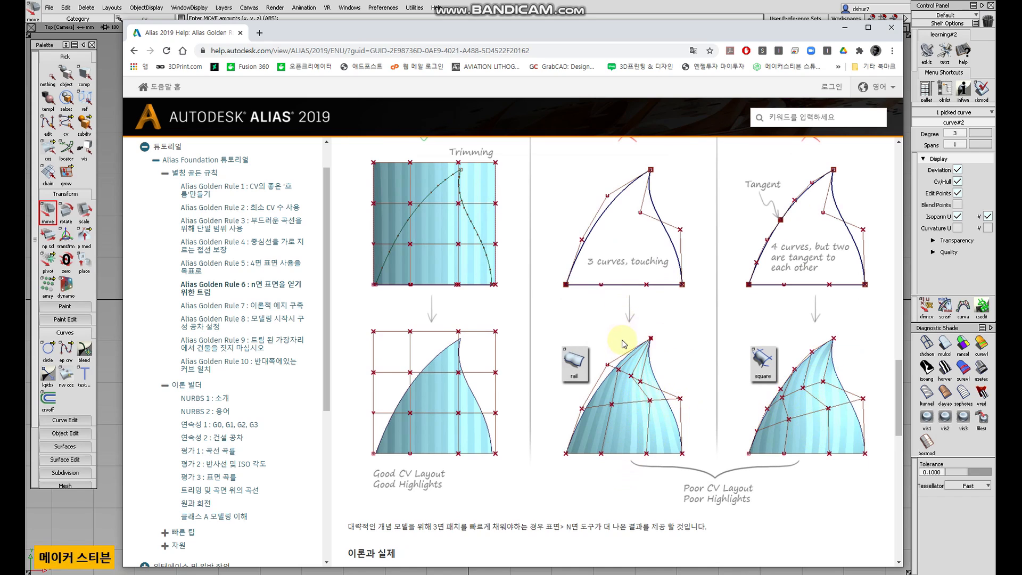
scroll(622, 346, "up", 3)
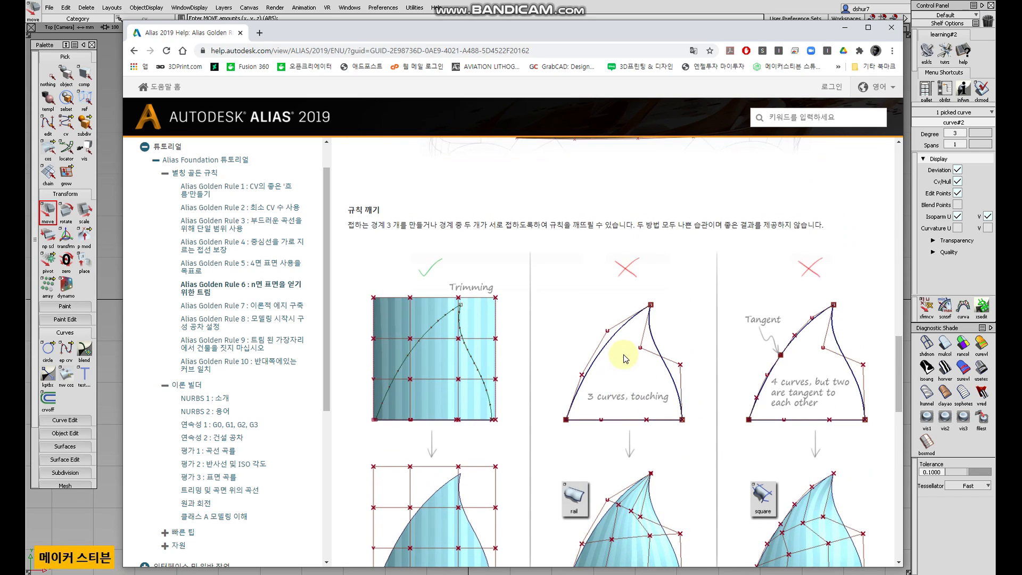
scroll(674, 365, "down", 2)
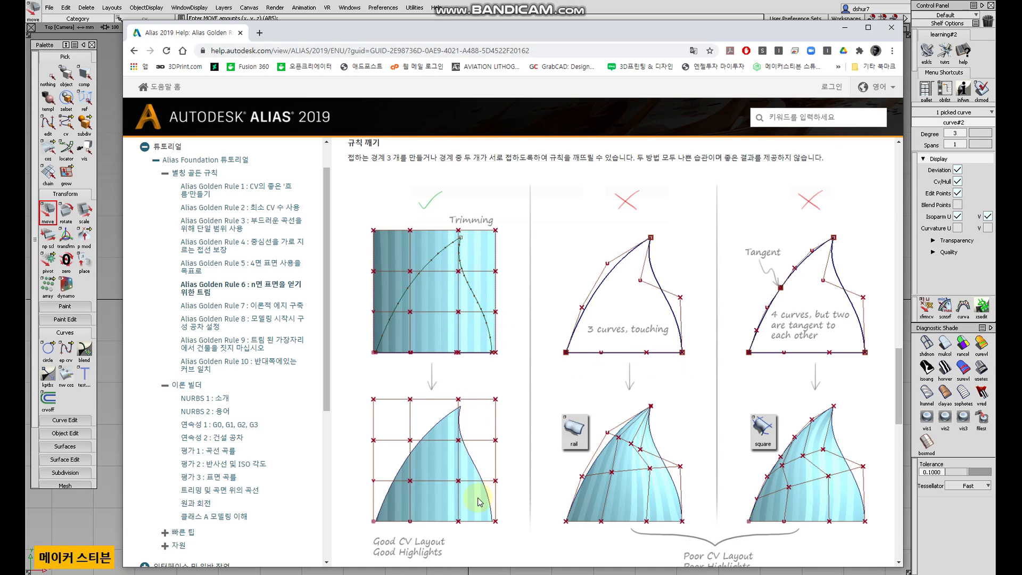
scroll(458, 458, "down", 2)
scroll(500, 447, "down", 3)
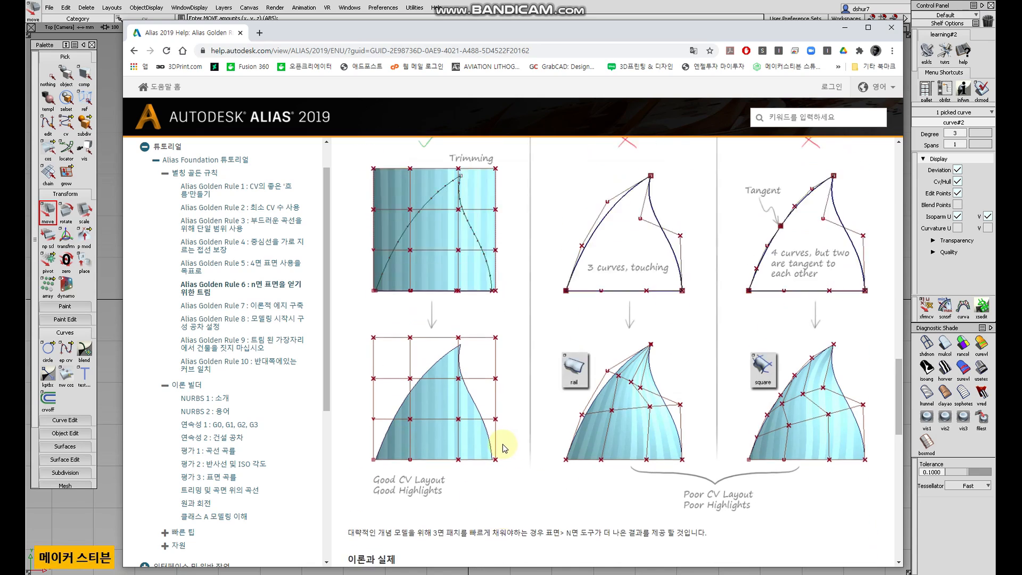
scroll(398, 419, "down", 2)
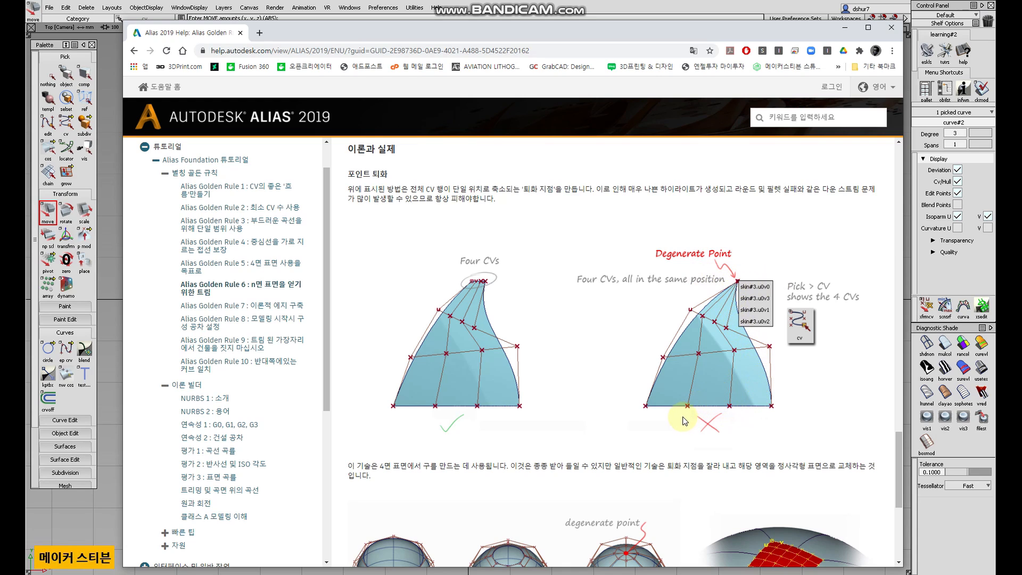
scroll(675, 420, "down", 5)
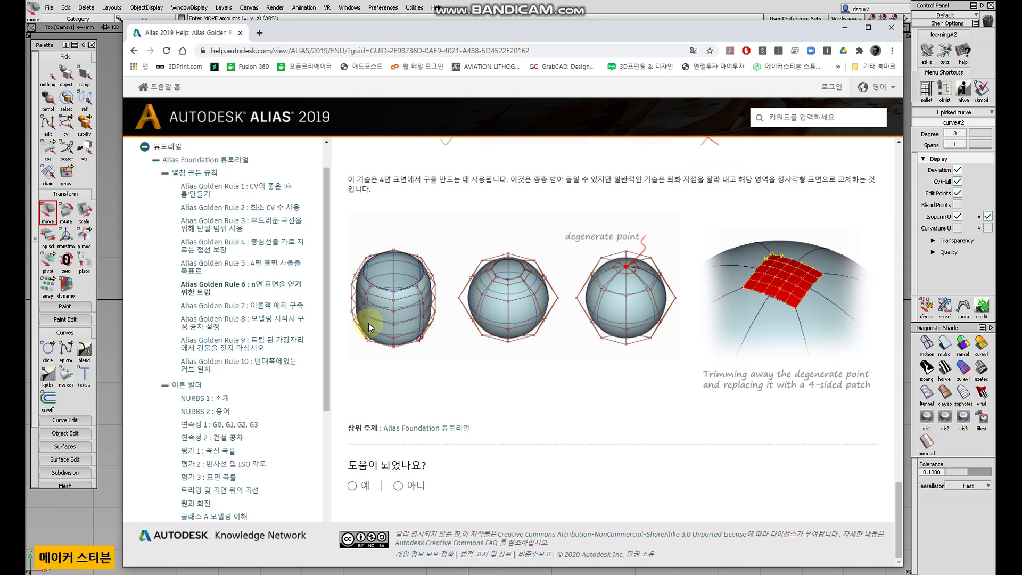
Open the Golden Rule 7 page and examine its theoretical edge, extendable surface and troubleshooting examples through to the end
left_click(314, 311)
scroll(593, 371, "down", 20)
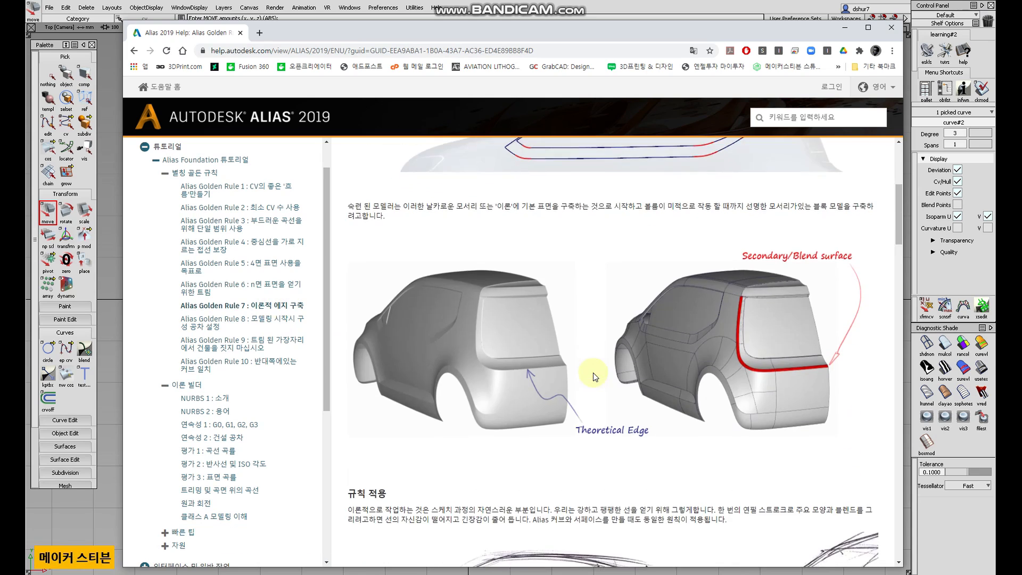
scroll(600, 376, "down", 6)
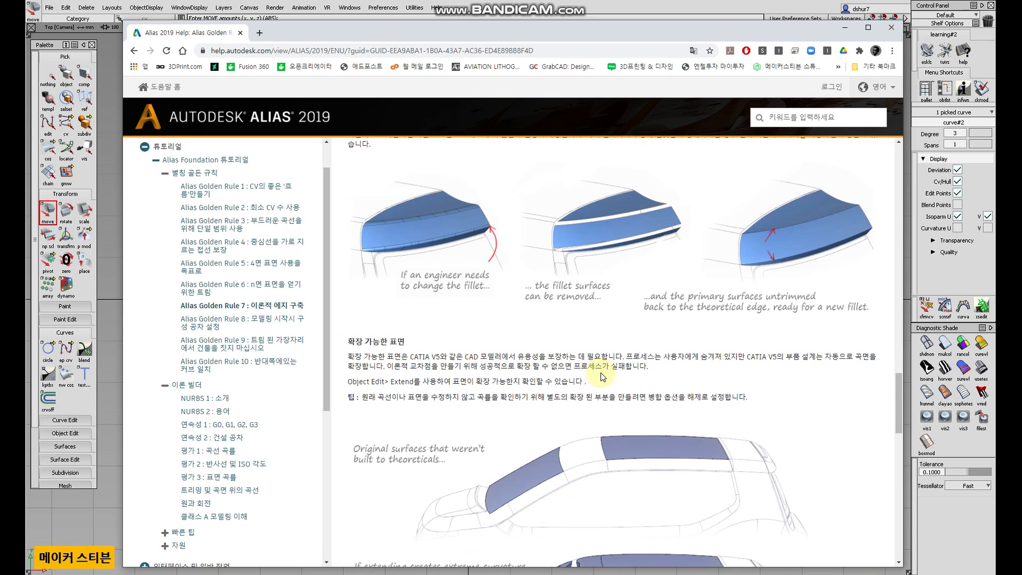
scroll(602, 375, "down", 6)
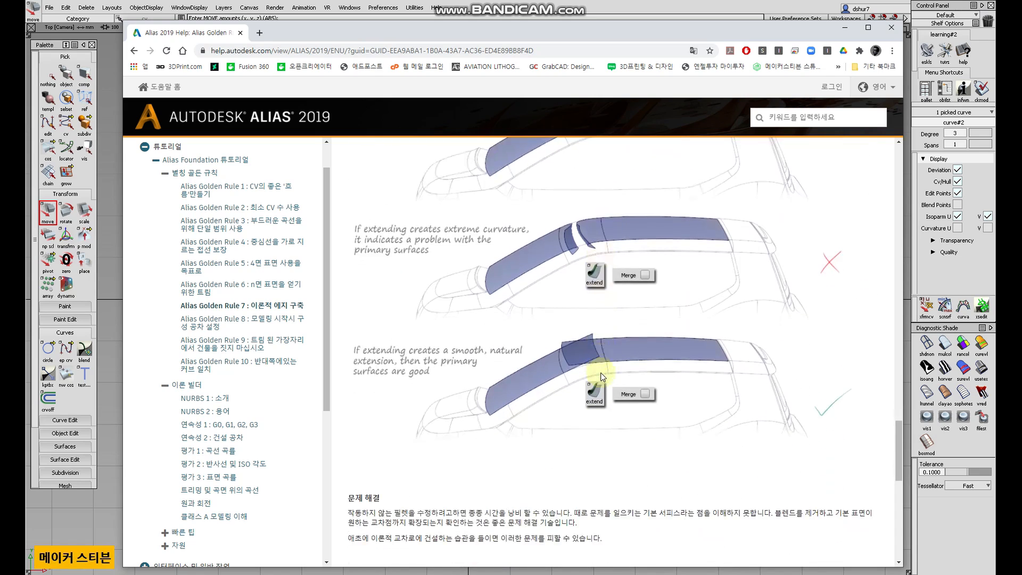
scroll(602, 375, "down", 6)
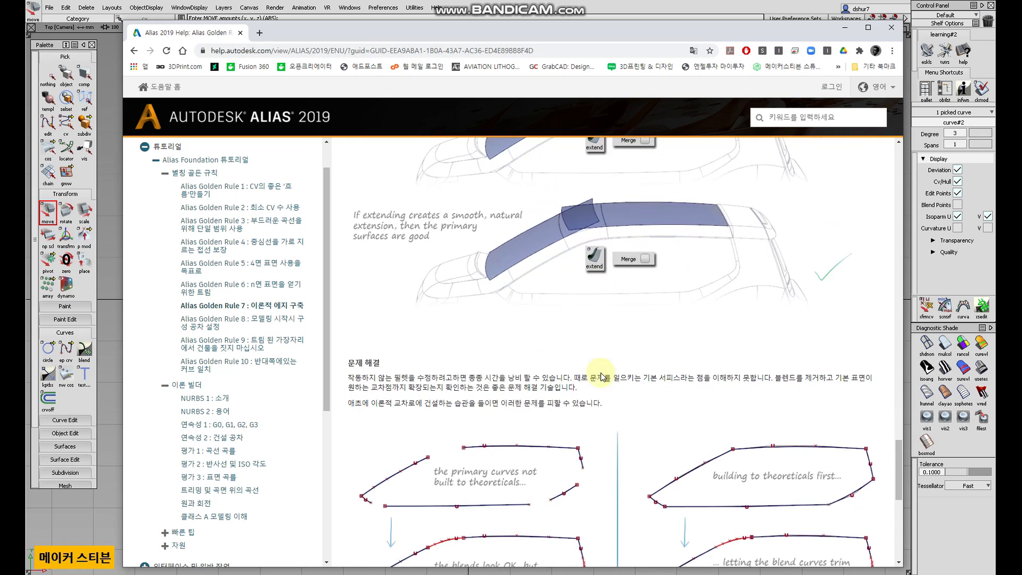
scroll(601, 375, "down", 4)
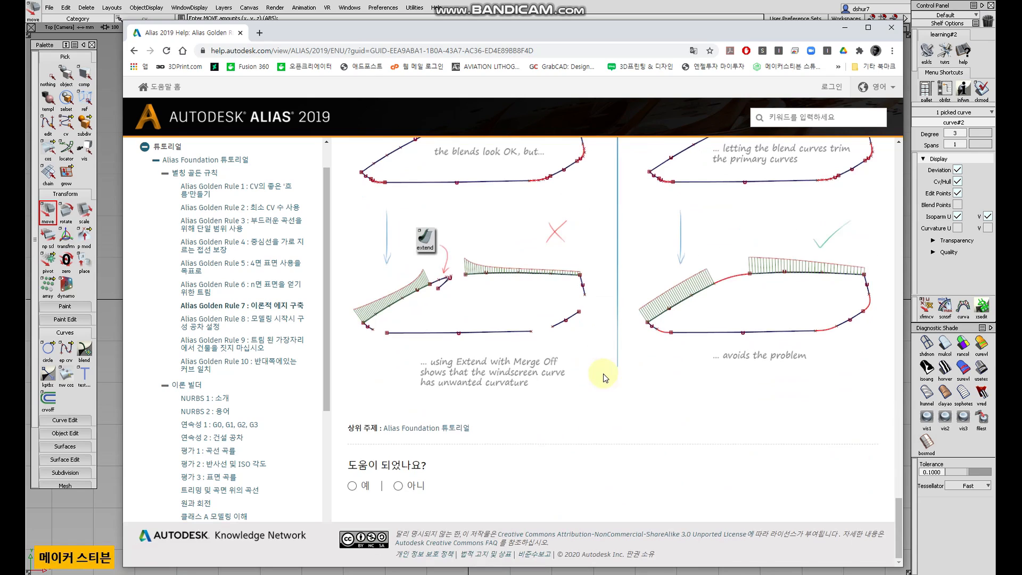
Open the Golden Rule 8 page on construction tolerances and examine its modelling-stage diagram and maximum gap distance example
left_click(263, 322)
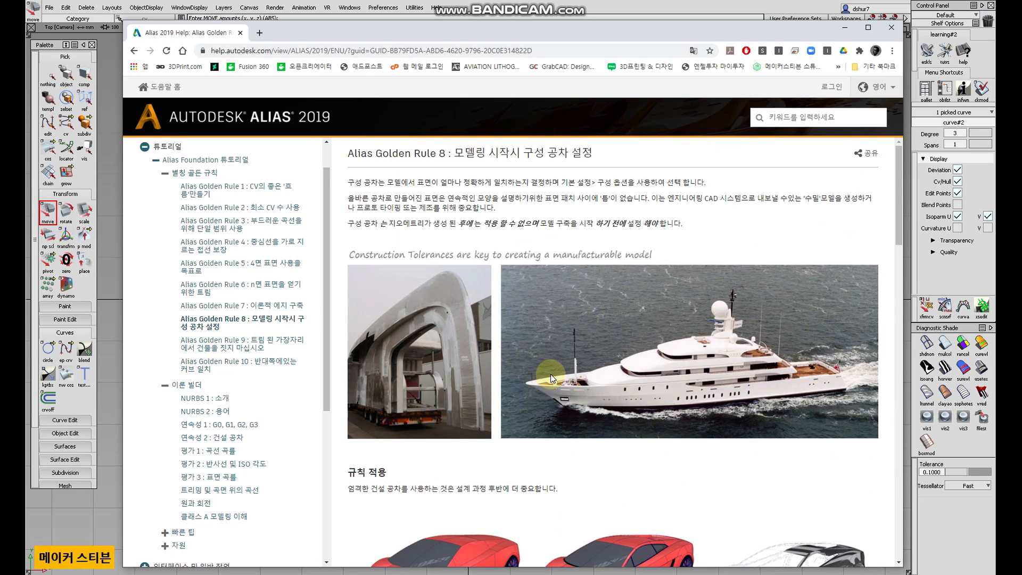
scroll(556, 372, "down", 5)
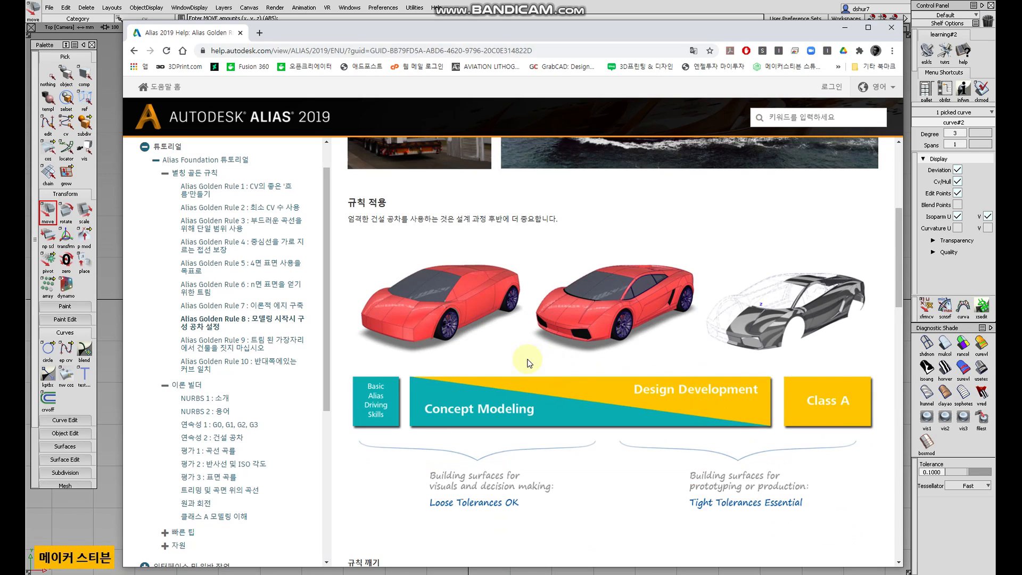
left_click(480, 308)
scroll(815, 316, "down", 8)
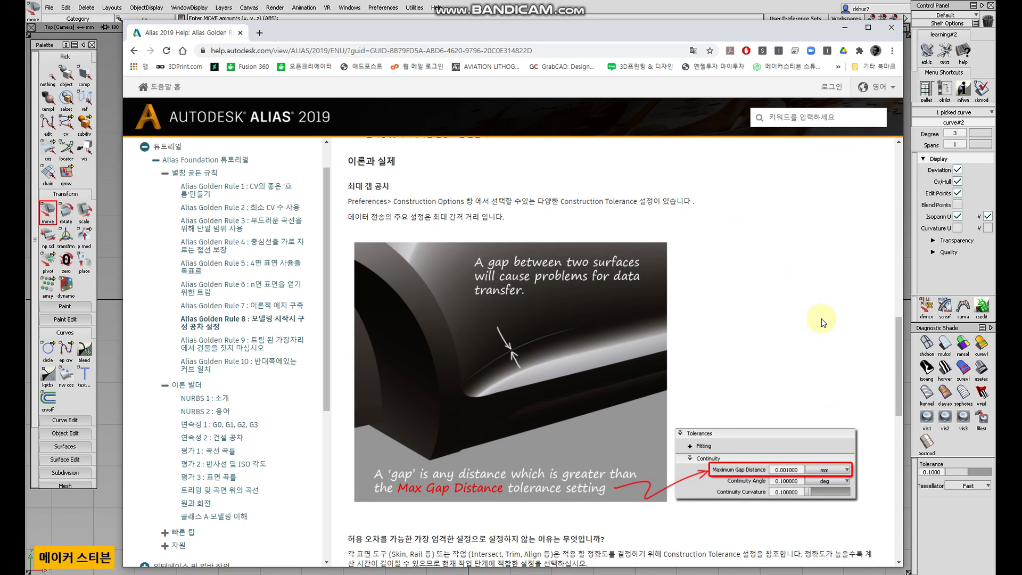
scroll(823, 321, "down", 5)
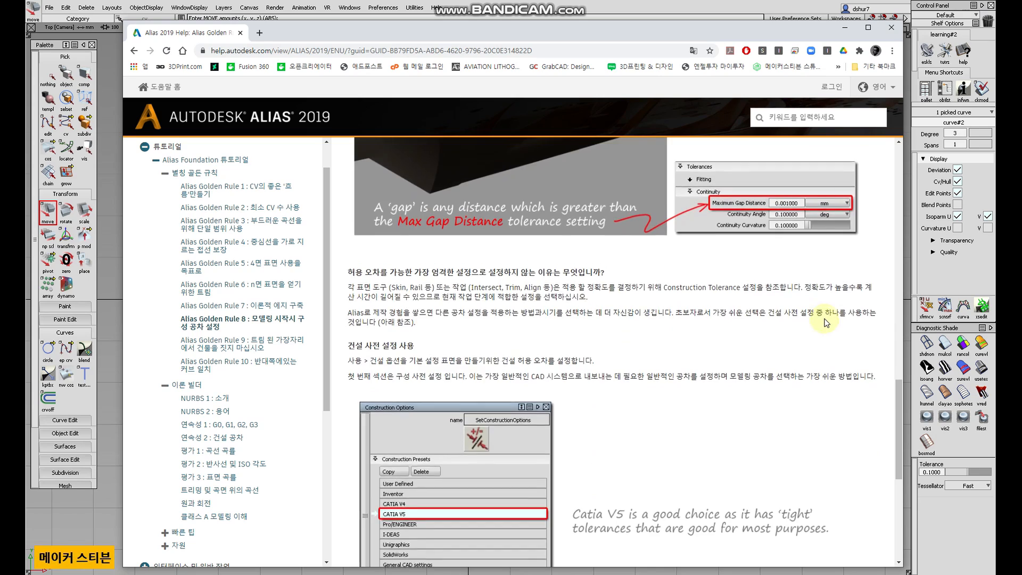
scroll(788, 335, "up", 5)
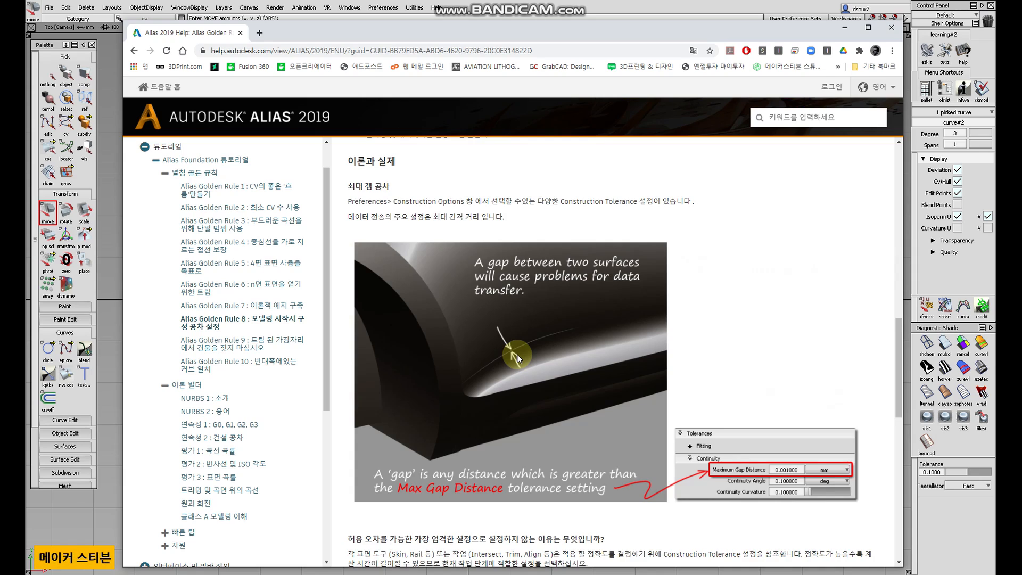
Review when Golden Rule 8 is applied or broken and examine the construction presets and continuity tolerances through to the page end
scroll(510, 353, "down", 1)
scroll(511, 362, "up", 1)
scroll(493, 365, "up", 10)
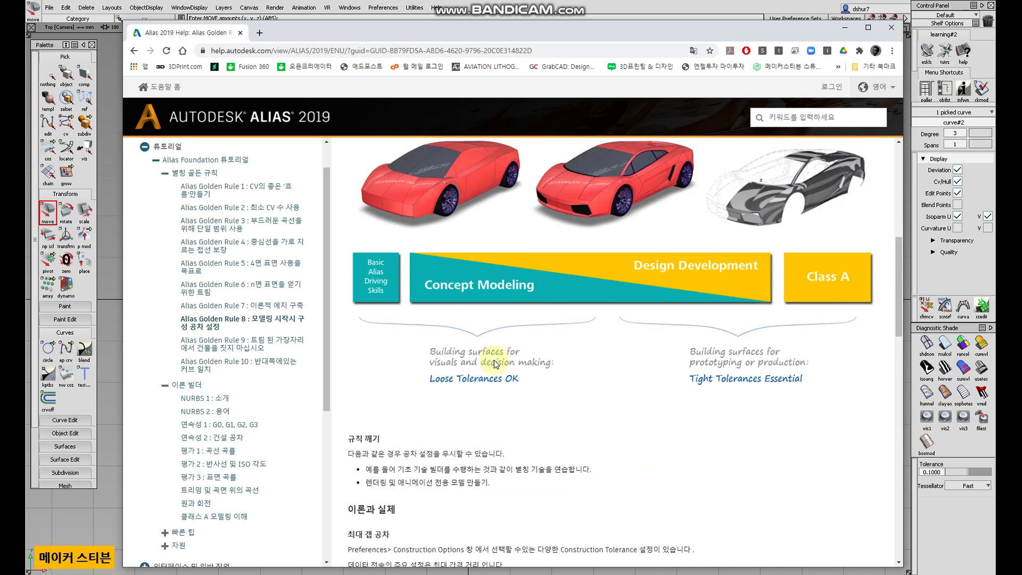
scroll(511, 330, "down", 4)
scroll(513, 326, "down", 10)
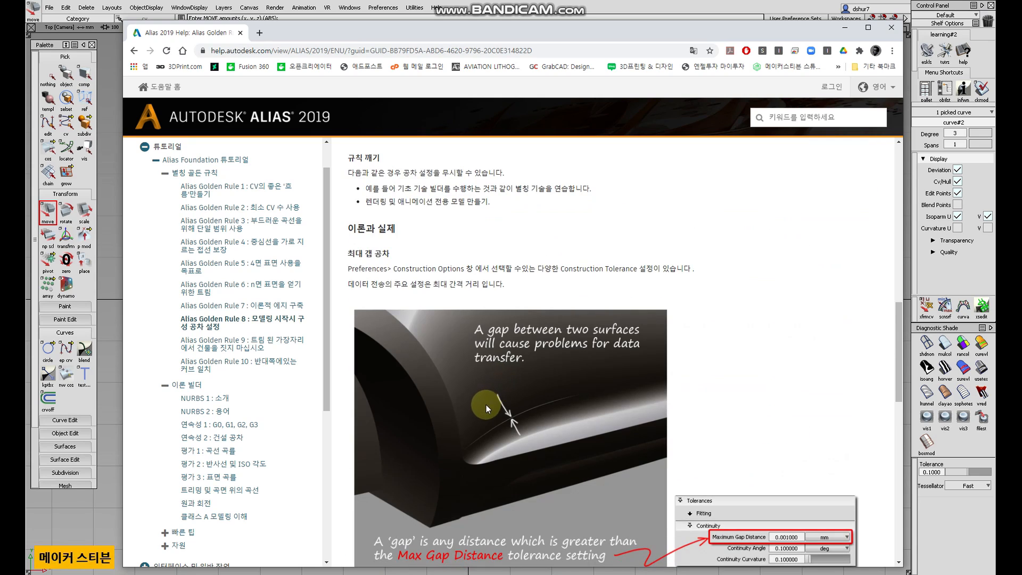
scroll(532, 402, "down", 9)
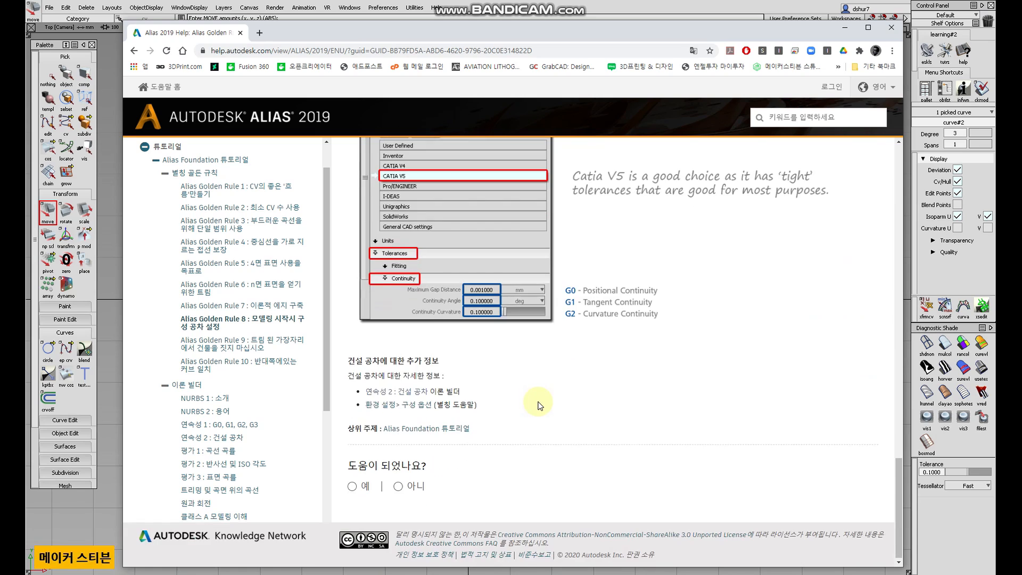
scroll(343, 394, "up", 5)
Open the Golden Rule 9 page on trimmed edges and examine its build-first diagrams and the sculpted and revolved shape examples
left_click(294, 346)
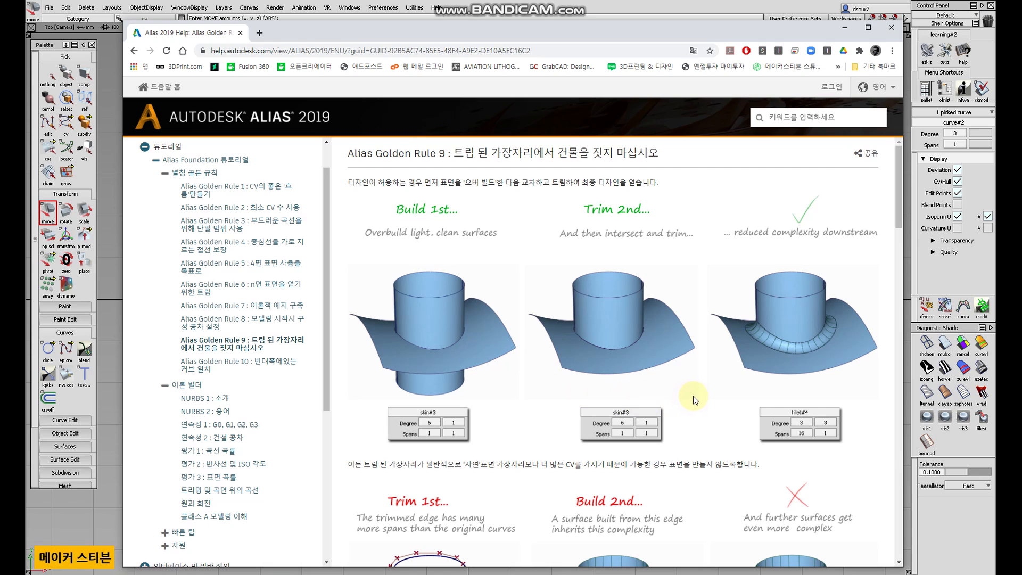
scroll(694, 399, "down", 5)
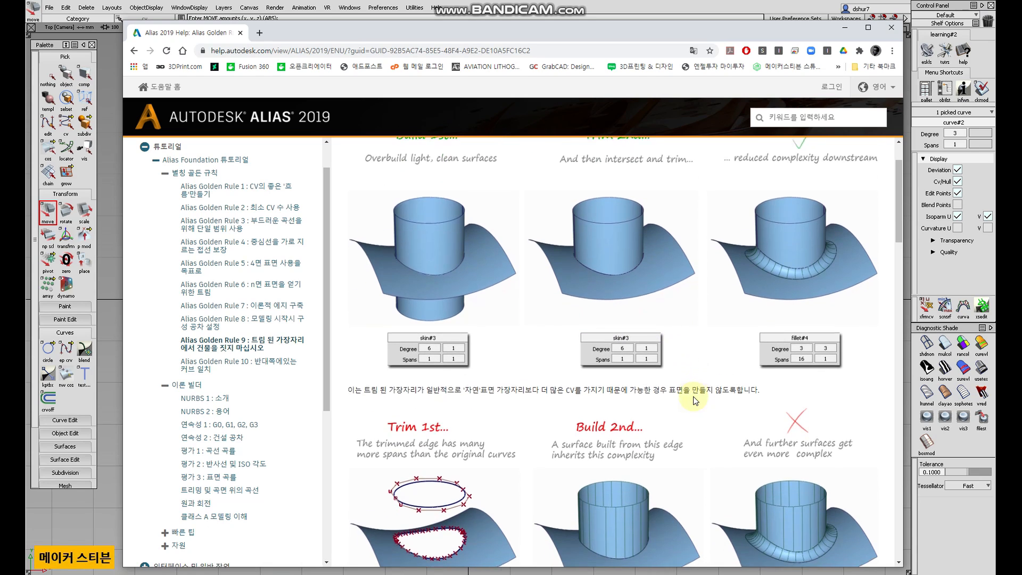
scroll(695, 400, "down", 5)
scroll(697, 396, "down", 4)
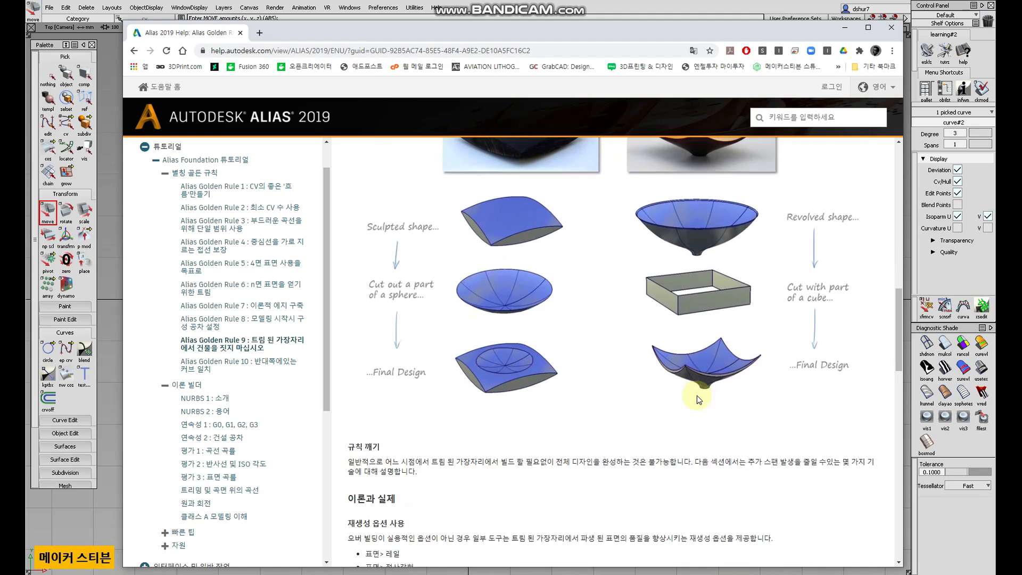
scroll(698, 395, "up", 10)
scroll(698, 395, "down", 10)
scroll(698, 395, "up", 3)
scroll(699, 399, "up", 10)
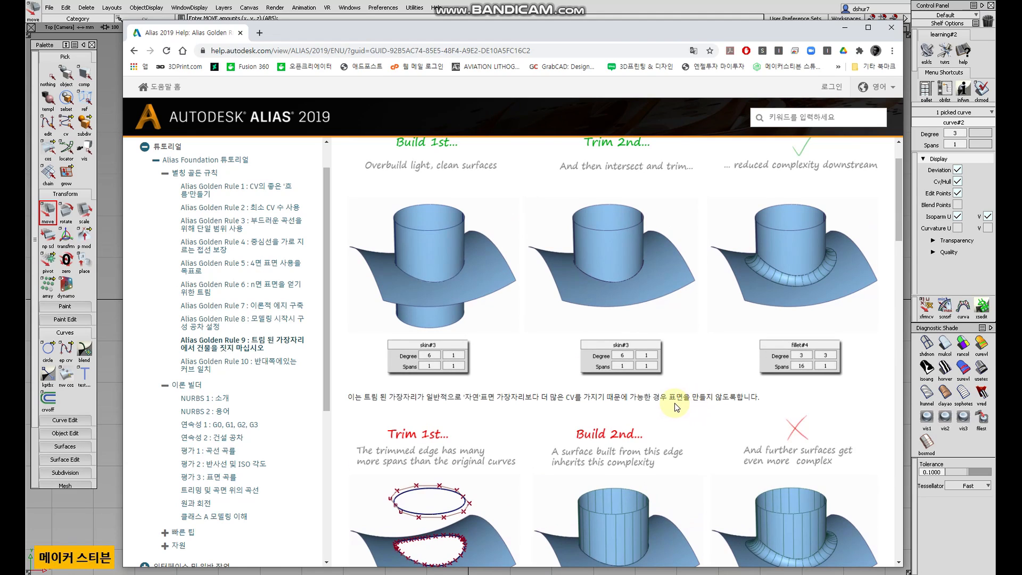
Compare the degree and spans of the build-first and trim-first cylinder examples under Golden Rule 9
scroll(714, 426, "up", 1)
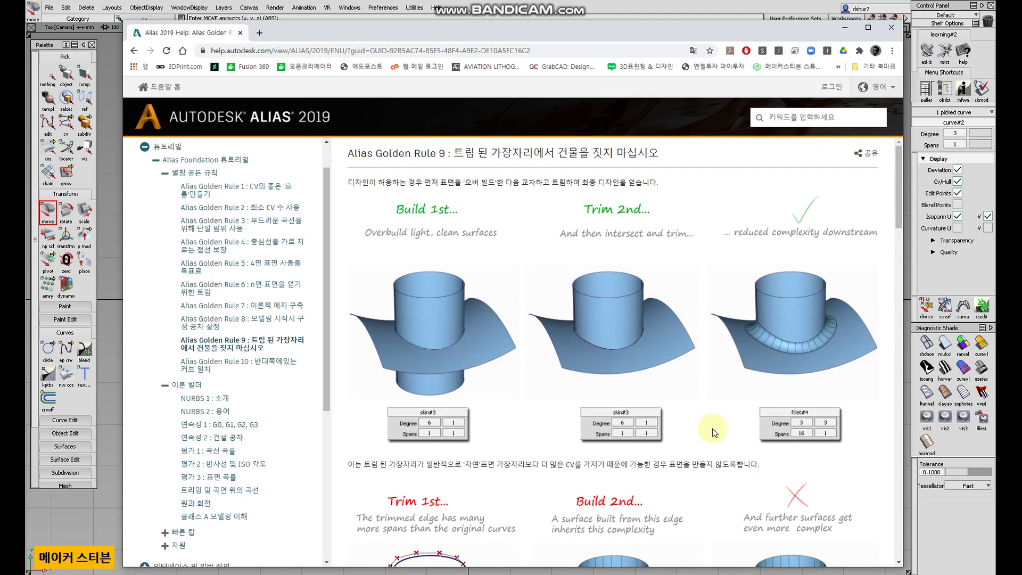
scroll(714, 432, "down", 3)
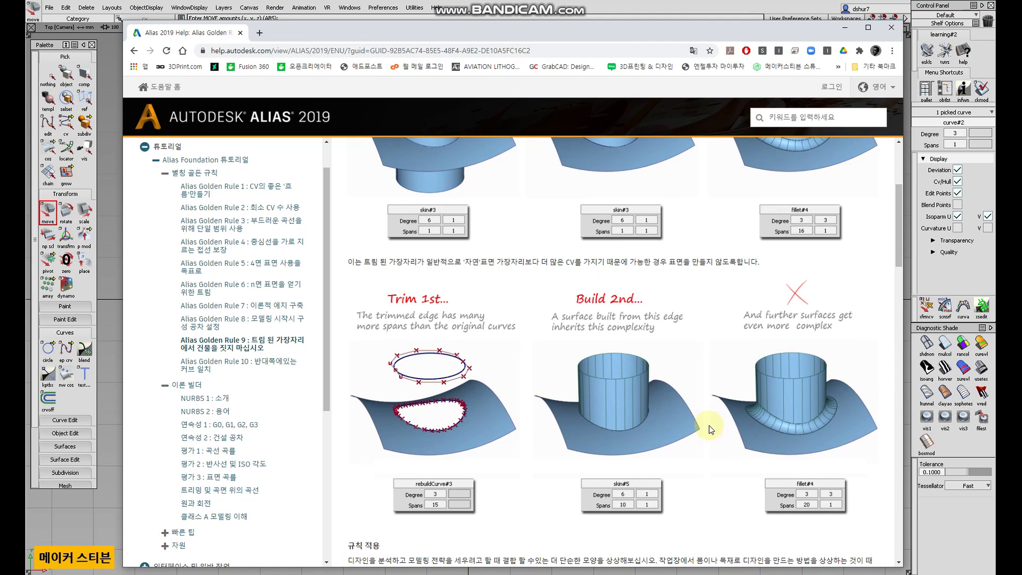
scroll(709, 426, "up", 1)
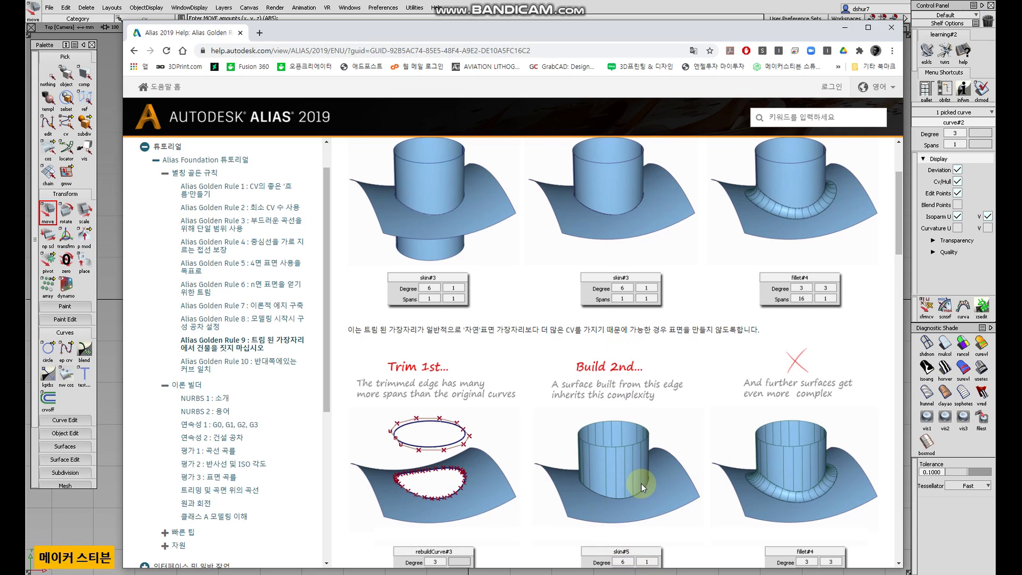
scroll(641, 483, "down", 1)
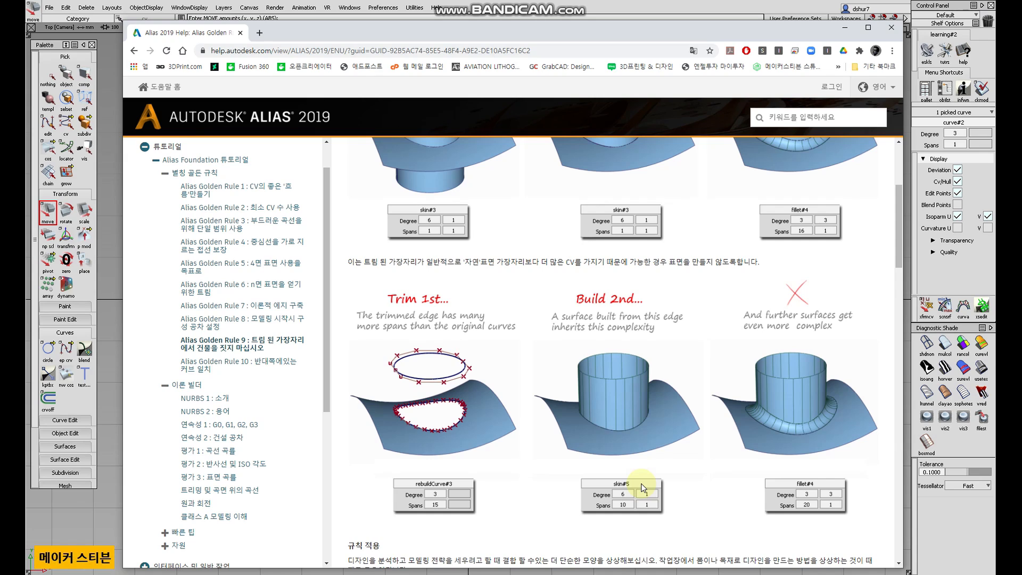
Open the Golden Rule 10 page and examine the matched and mismatched opposite curves and the copy-and-reshape workflow
left_click(282, 364)
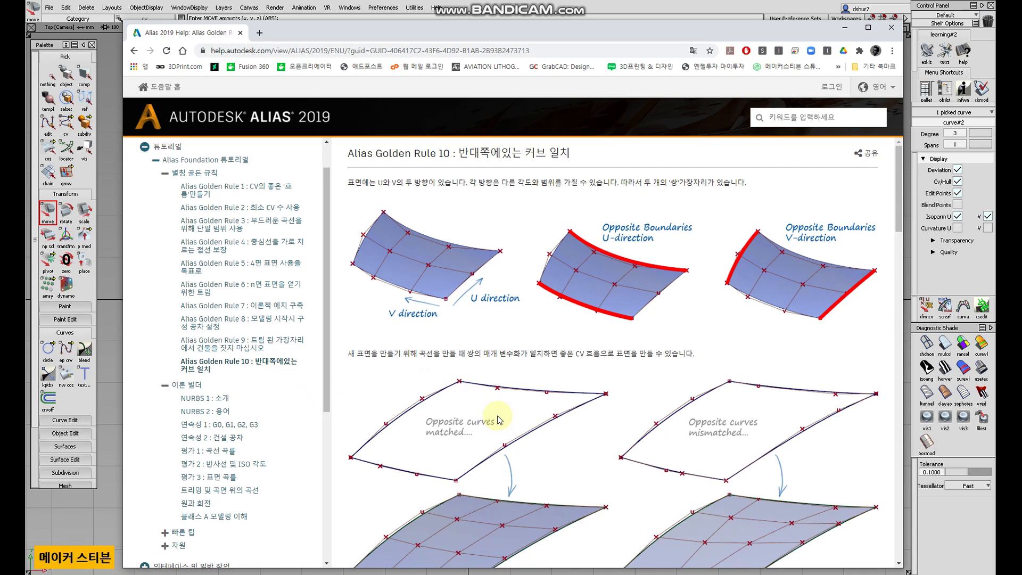
scroll(522, 421, "down", 1)
scroll(521, 422, "down", 5)
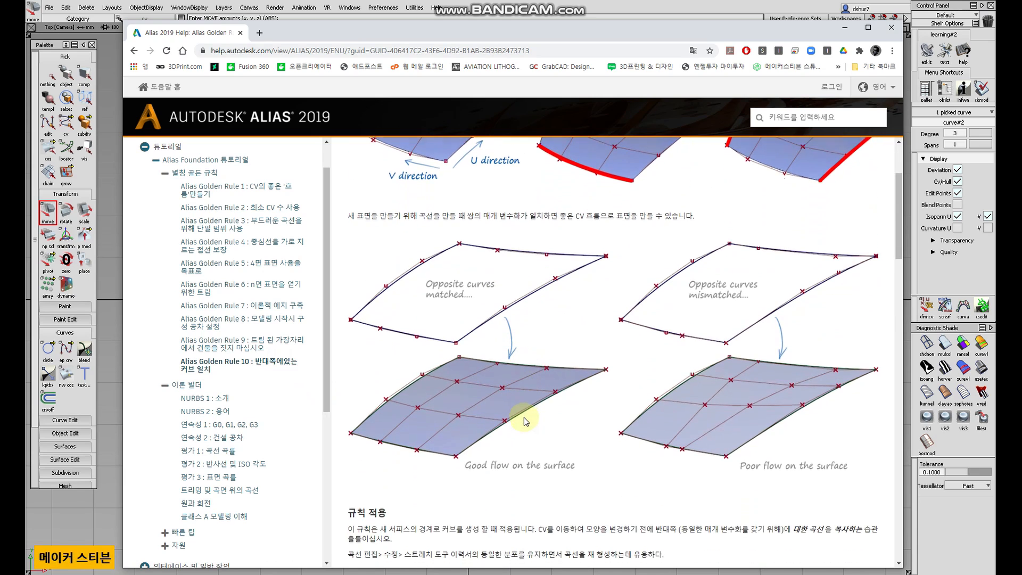
scroll(525, 417, "down", 6)
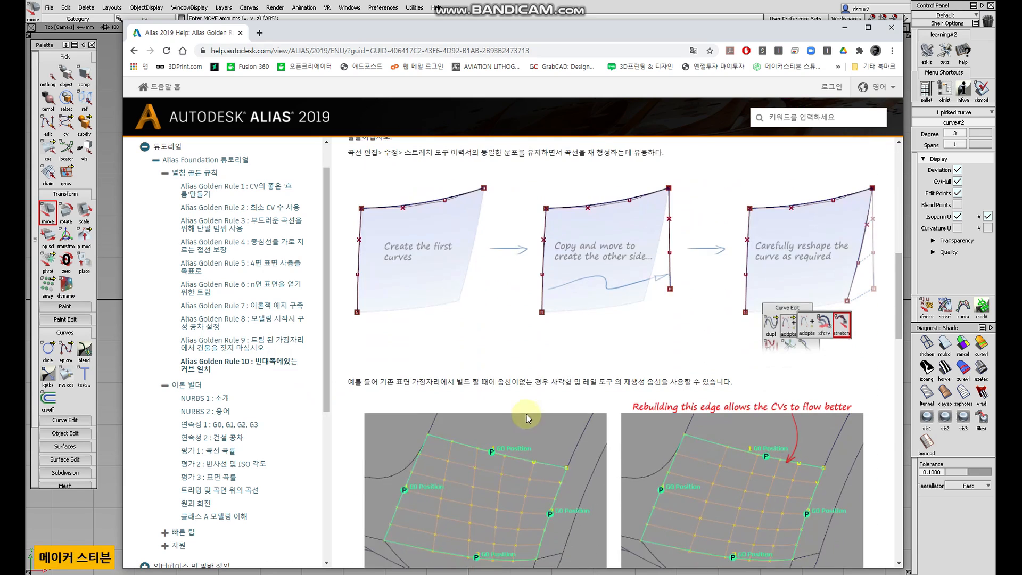
Compare the CV flow of the two Square surface examples, with and without the edge rebuild option
scroll(527, 414, "down", 3)
scroll(527, 414, "up", 3)
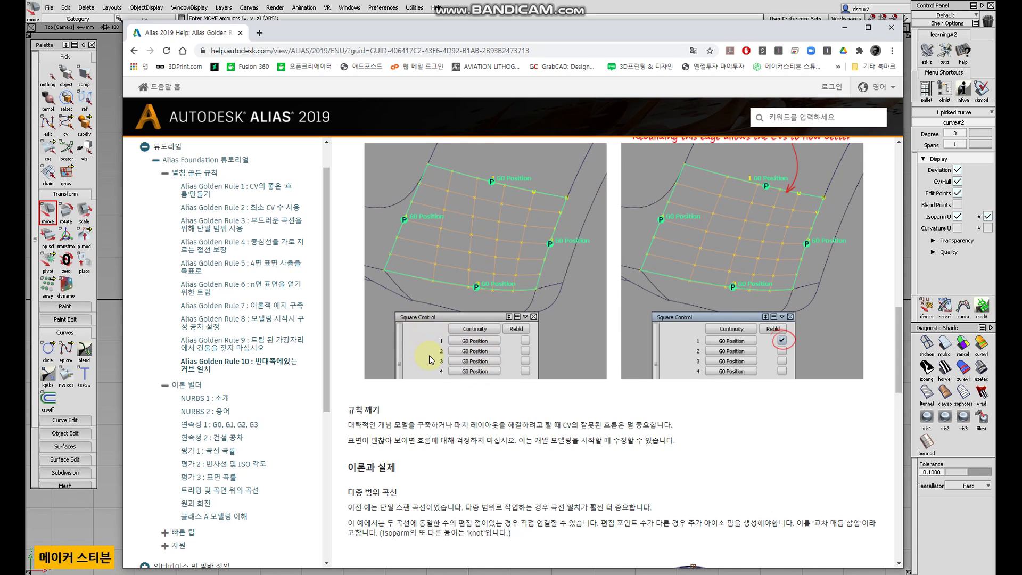
scroll(420, 372, "up", 2)
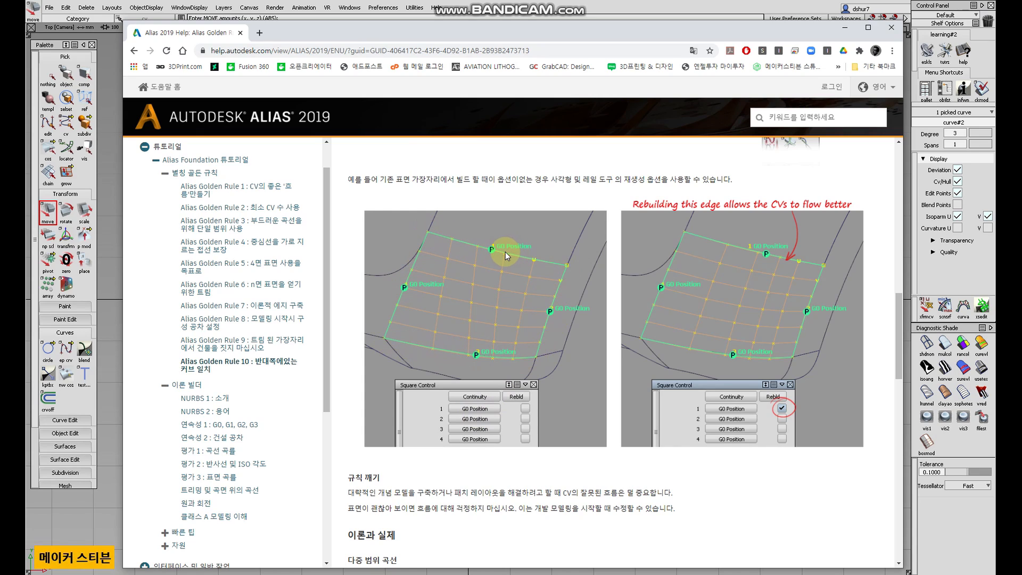
scroll(518, 285, "down", 3)
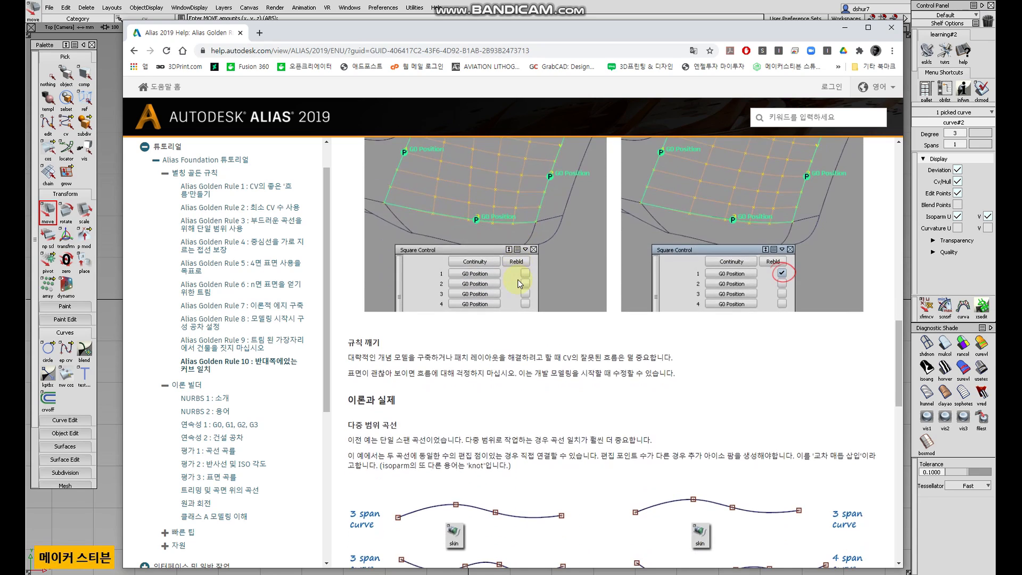
scroll(511, 299, "up", 3)
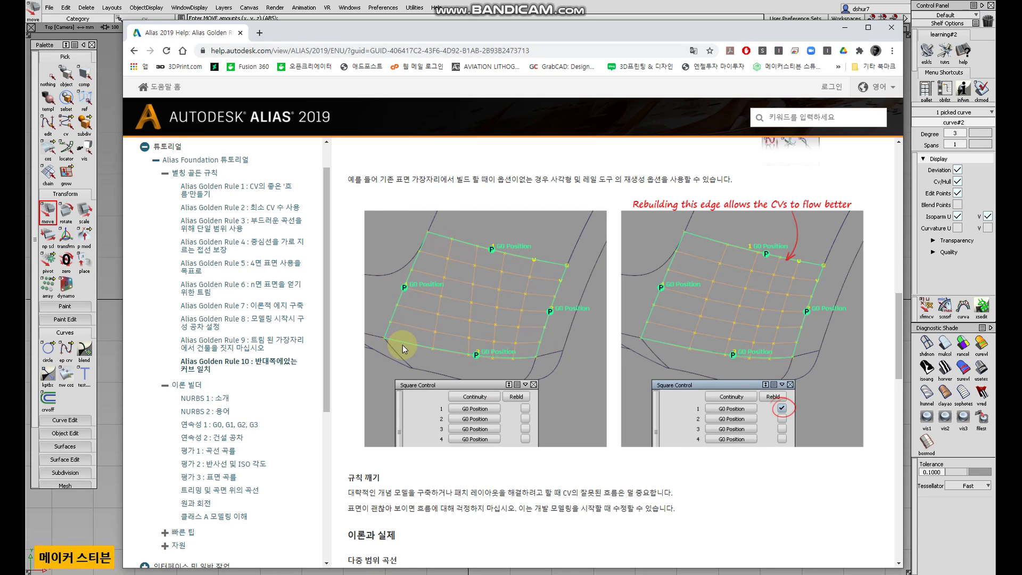
Examine the multi-span skin examples and the chord versus uniform knot spacing section, and look over the remaining tutorial topics
scroll(541, 356, "down", 6)
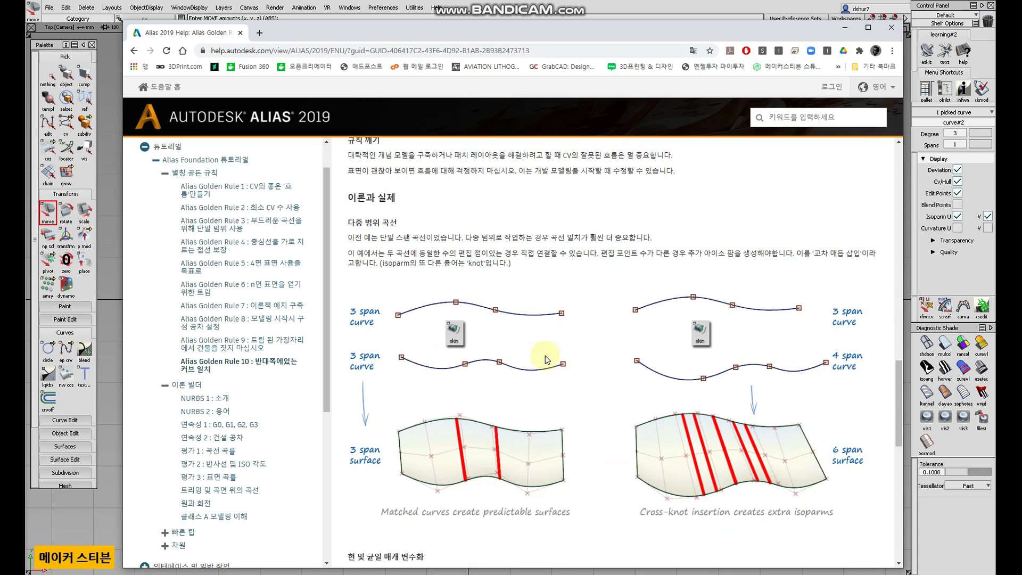
scroll(546, 360, "down", 9)
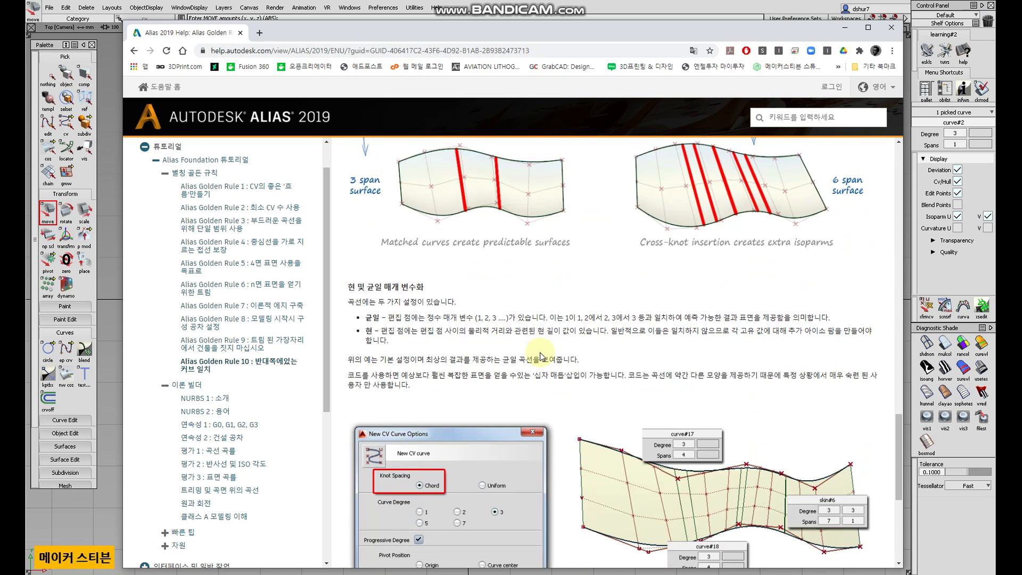
scroll(540, 358, "down", 2)
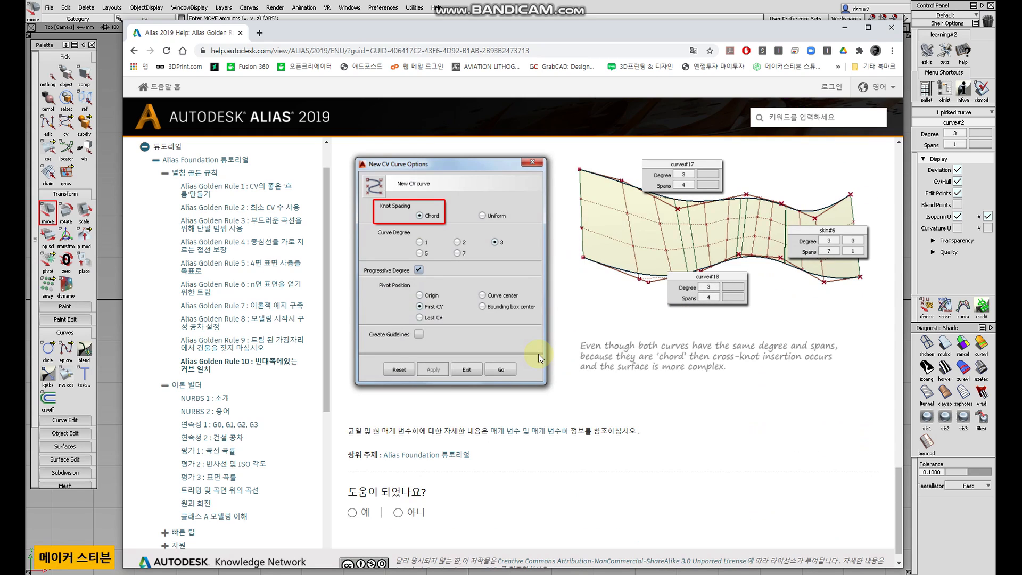
scroll(541, 358, "down", 1)
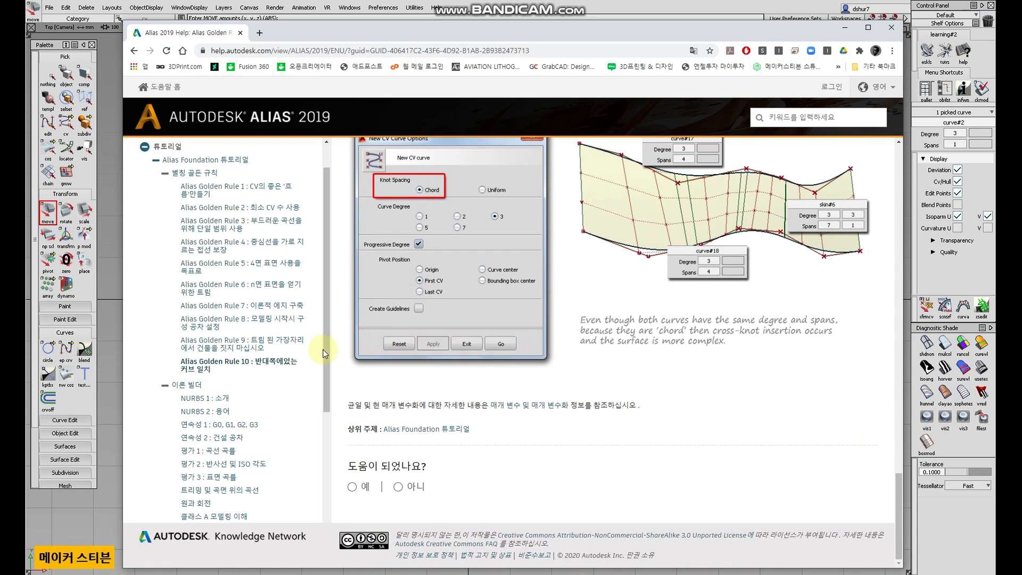
scroll(218, 426, "down", 4)
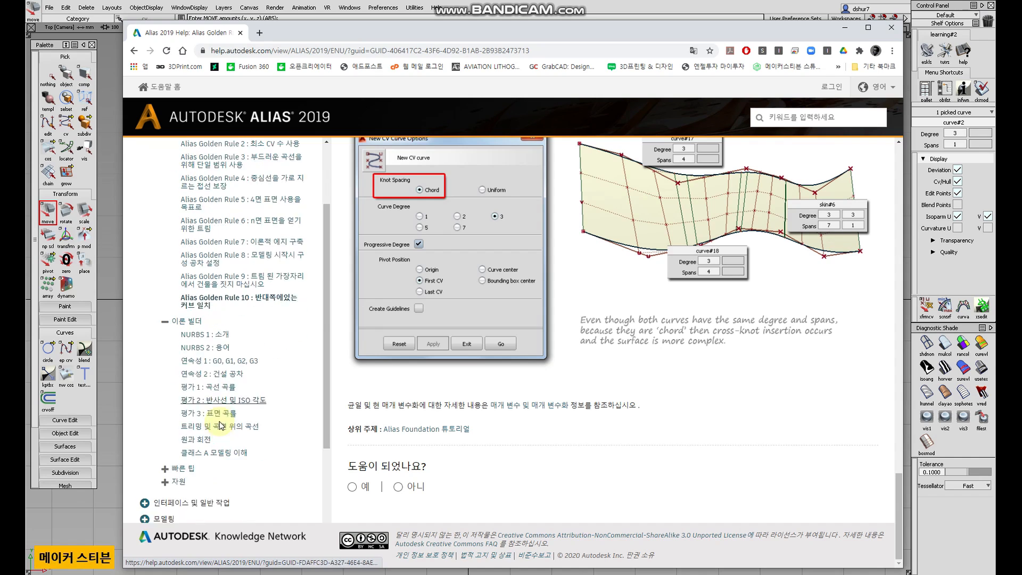
scroll(234, 421, "up", 4)
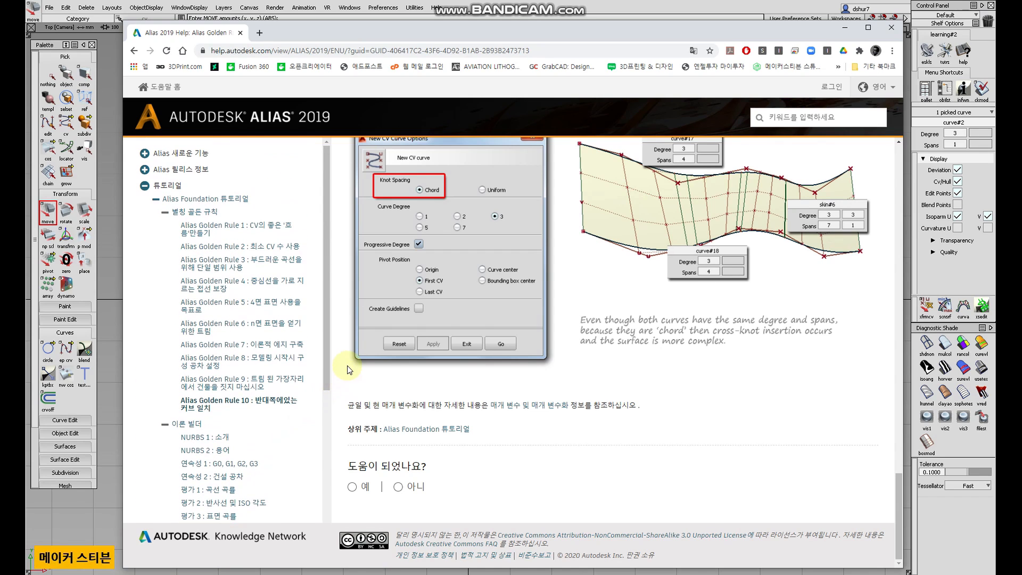
scroll(350, 365, "up", 10)
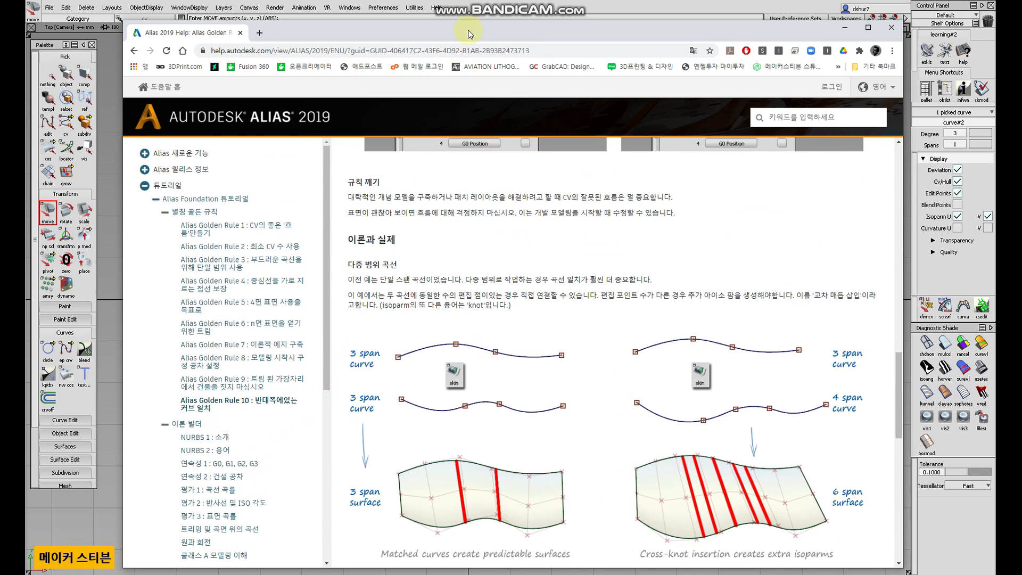
Switch back to Autodesk Alias and pick the lower and upper curves in turn as objects to compare their degree and spans
left_click(485, 5)
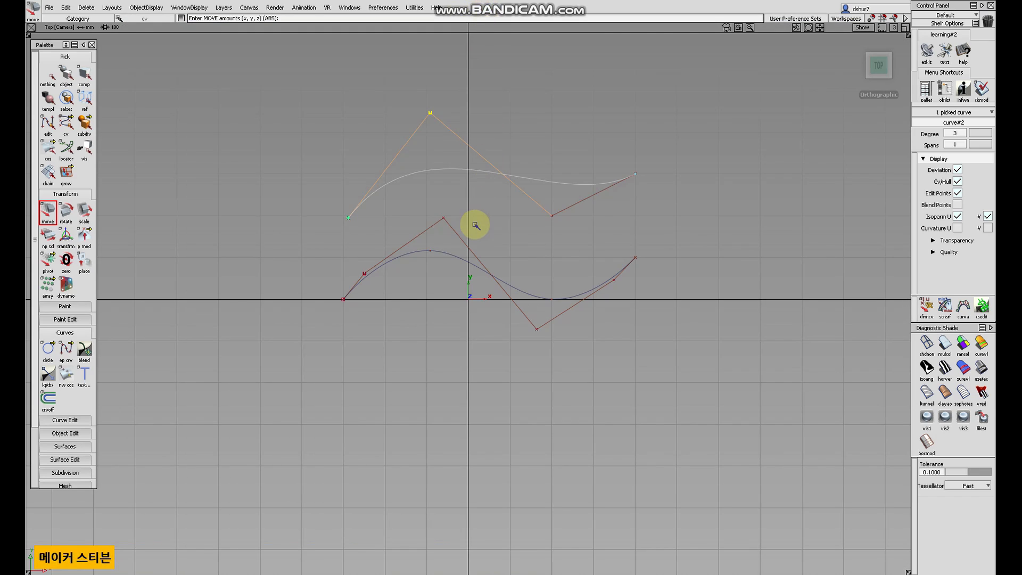
left_click(63, 75)
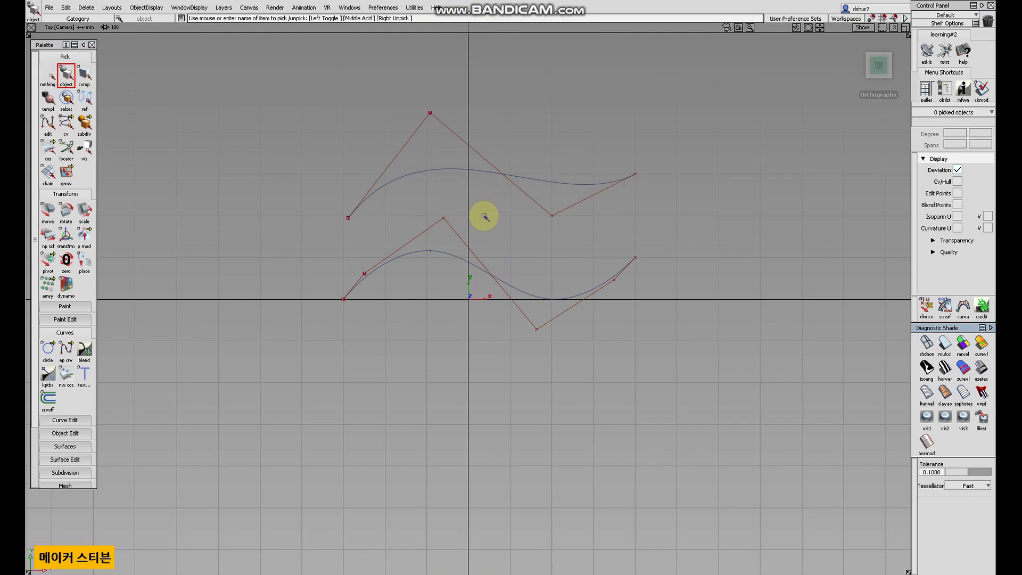
left_click(448, 256)
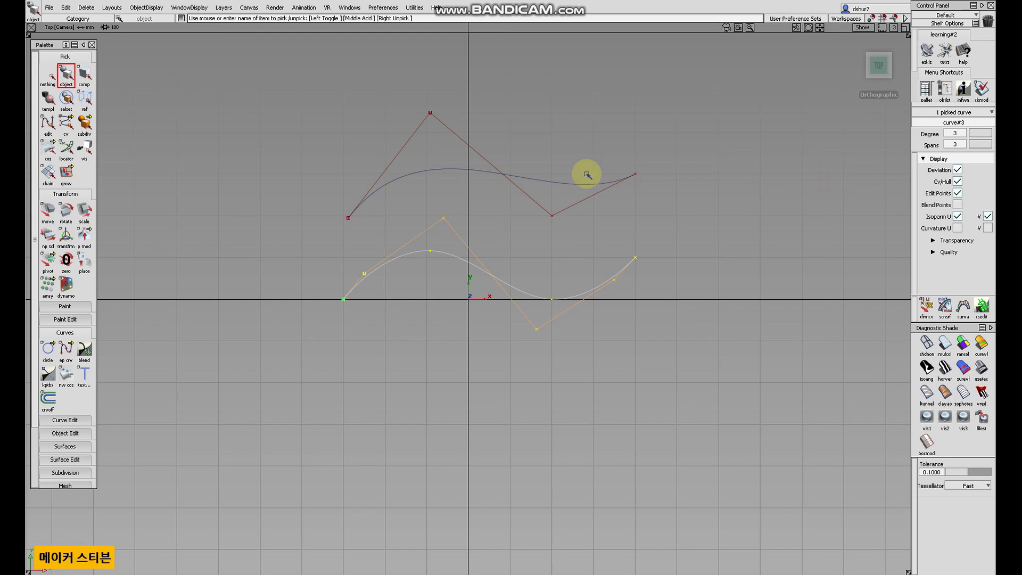
left_click(561, 183)
left_click(612, 283)
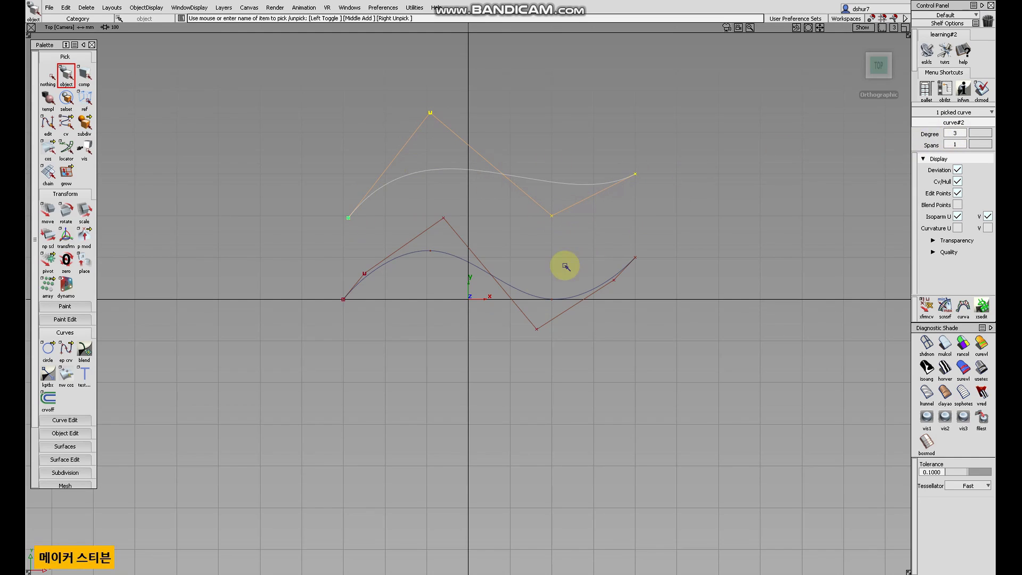
left_click(545, 183)
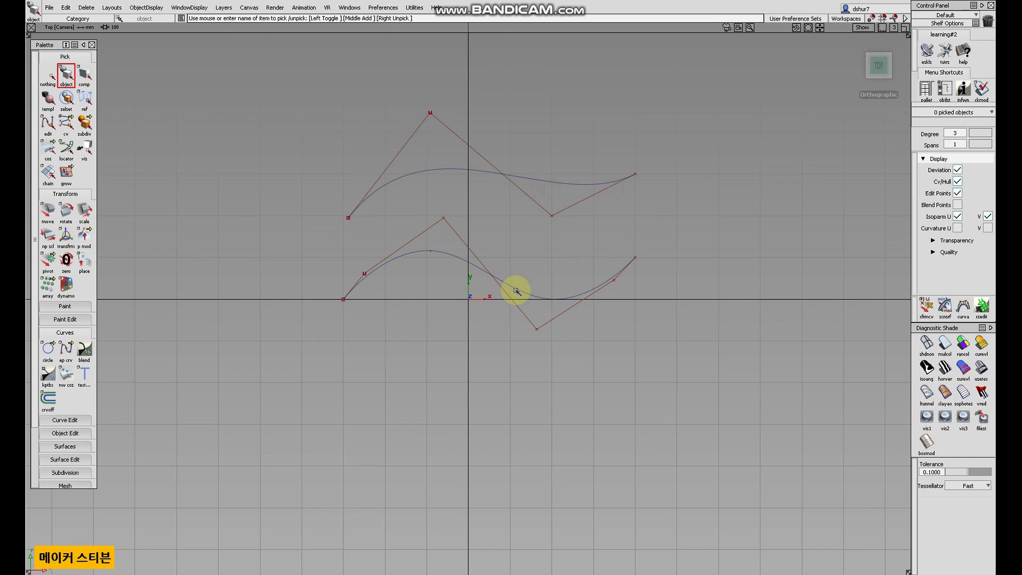
Pick both example curves in the perspective view, copy them and paste the duplicates in place
left_click(524, 292)
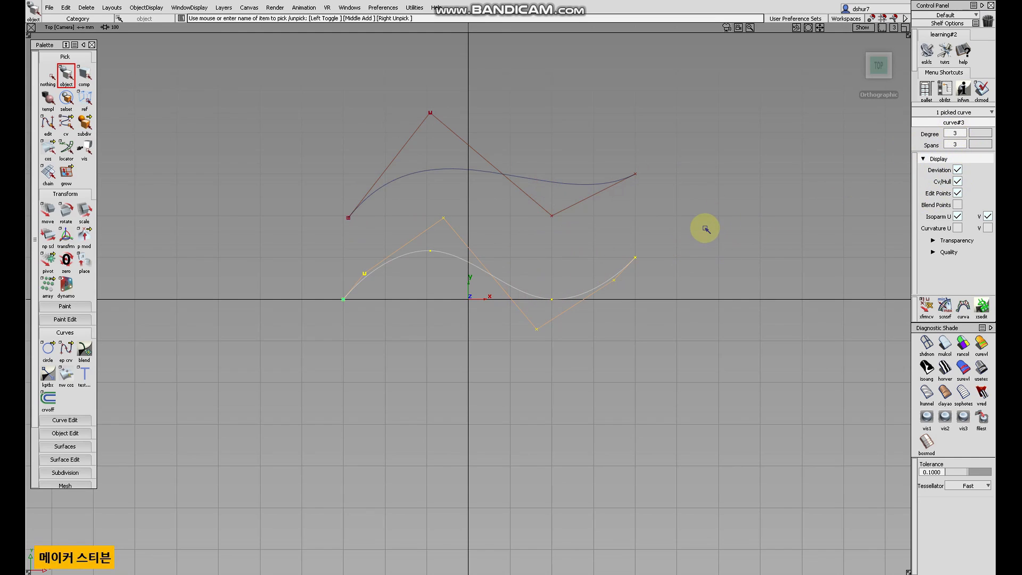
left_click_drag(488, 316, 648, 325, "alt+shift")
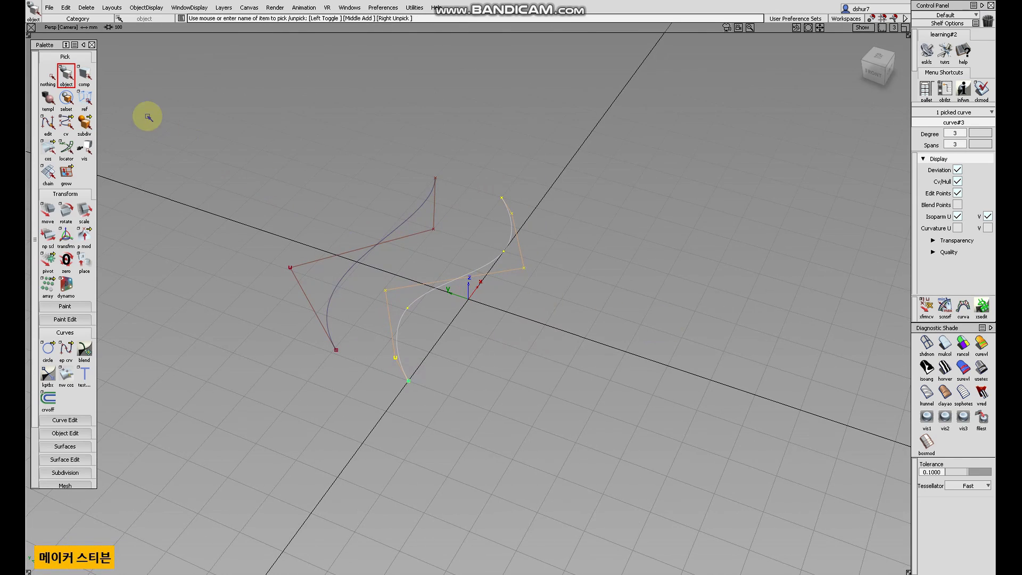
left_click(48, 75)
left_click_drag(479, 316, 313, 237)
left_click(70, 9)
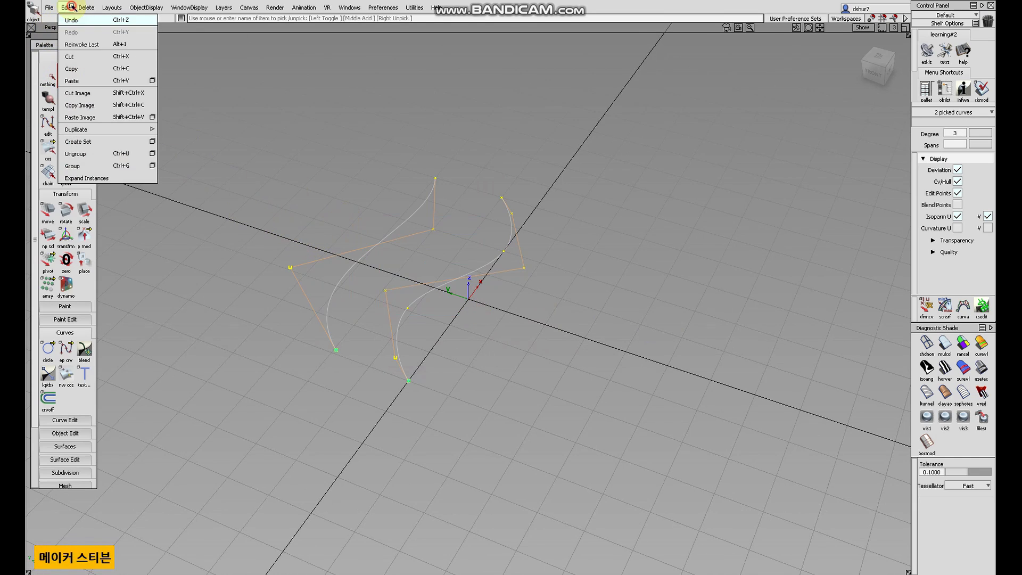
left_click(98, 68)
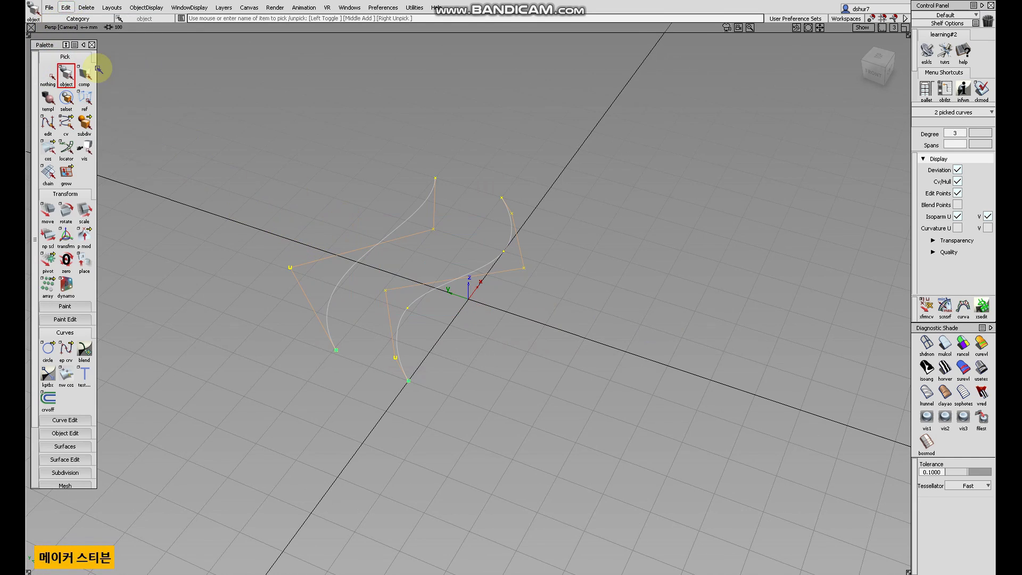
left_click(65, 8)
left_click(98, 80)
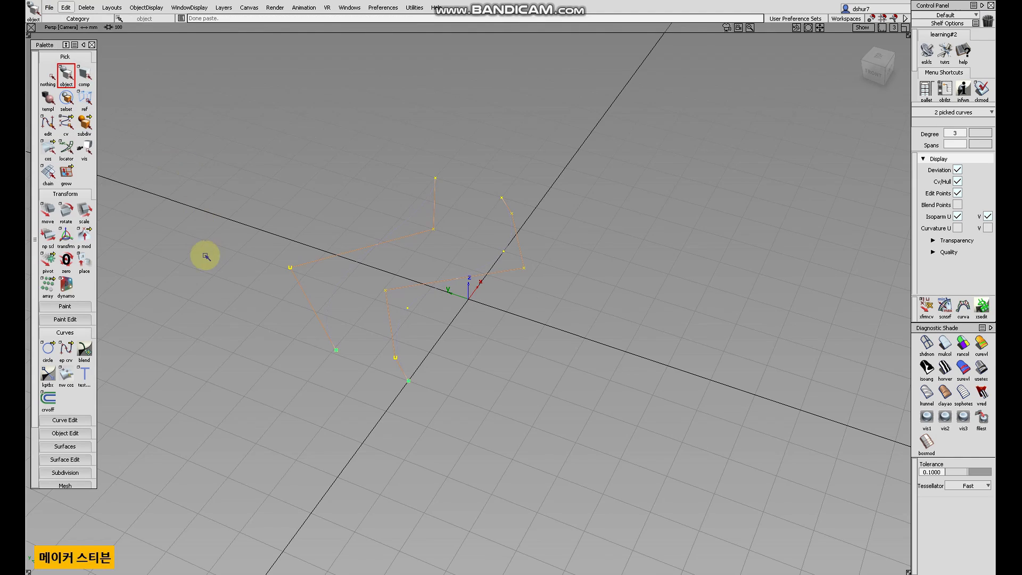
Move the pasted curves straight up above the originals and clear the selection
left_click(47, 211)
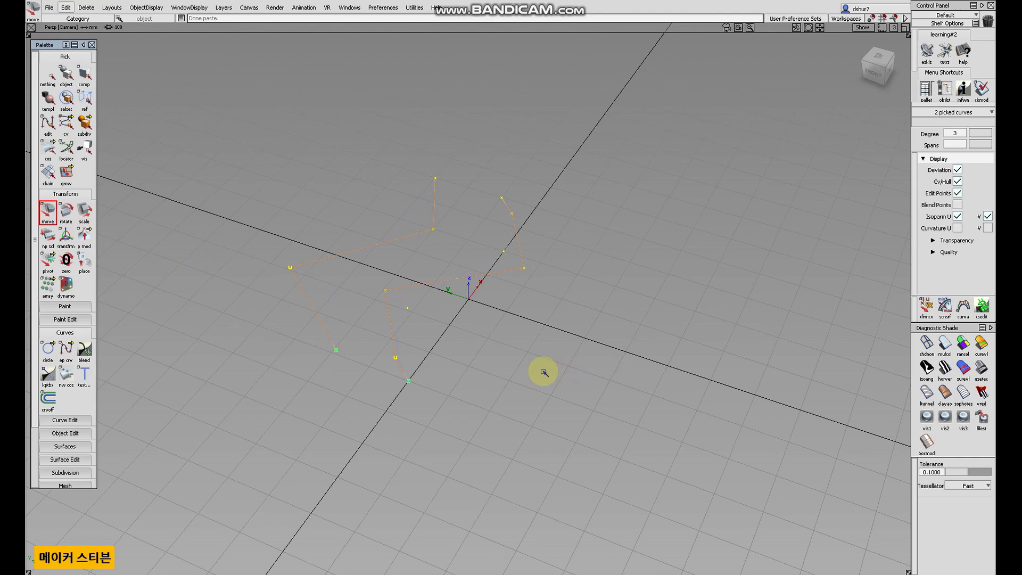
left_click_drag(532, 369, 541, 305)
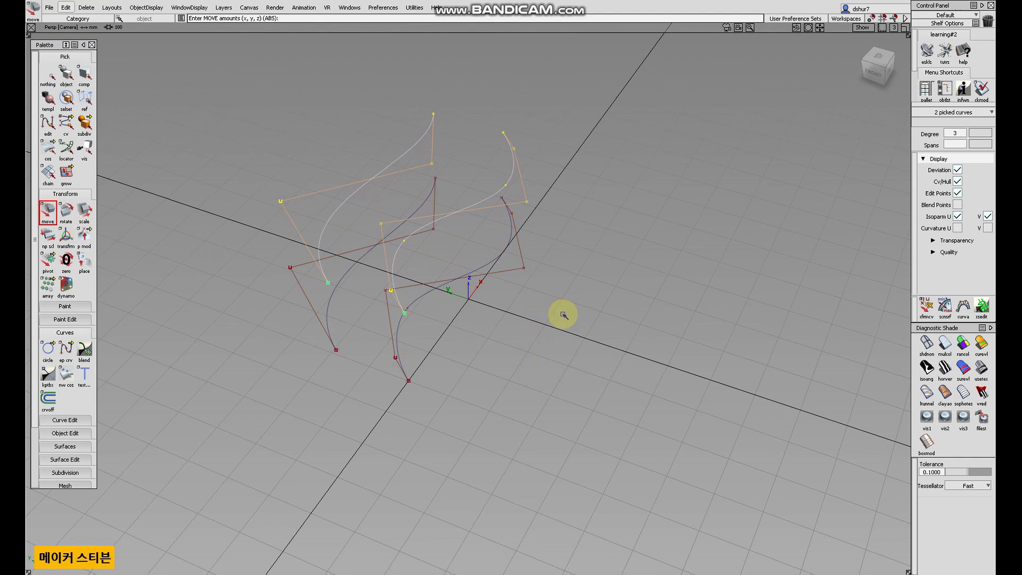
left_click_drag(668, 349, 628, 292, "alt+shift")
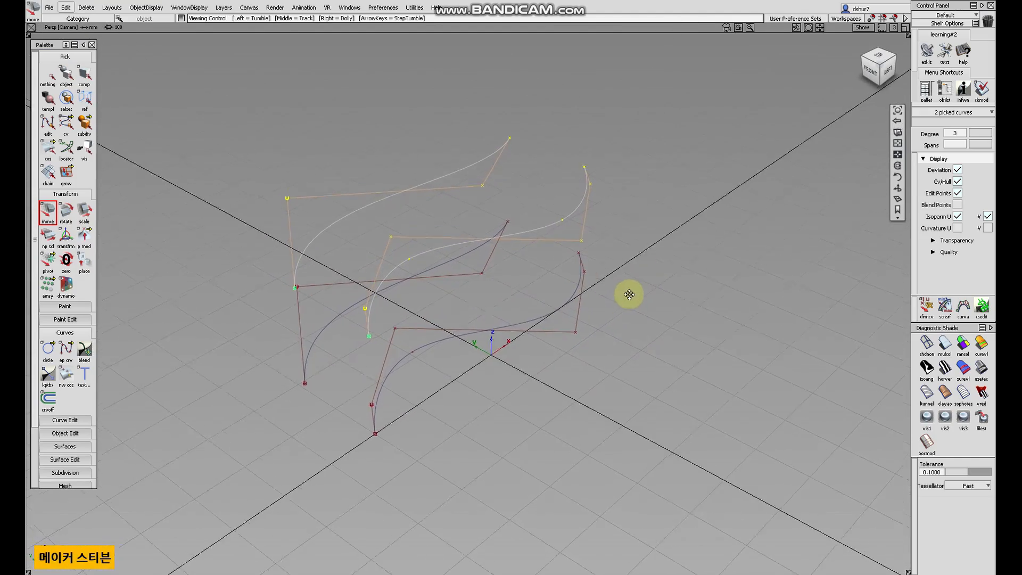
left_click(47, 75)
scroll(71, 316, "down", 3)
scroll(71, 316, "down", 1)
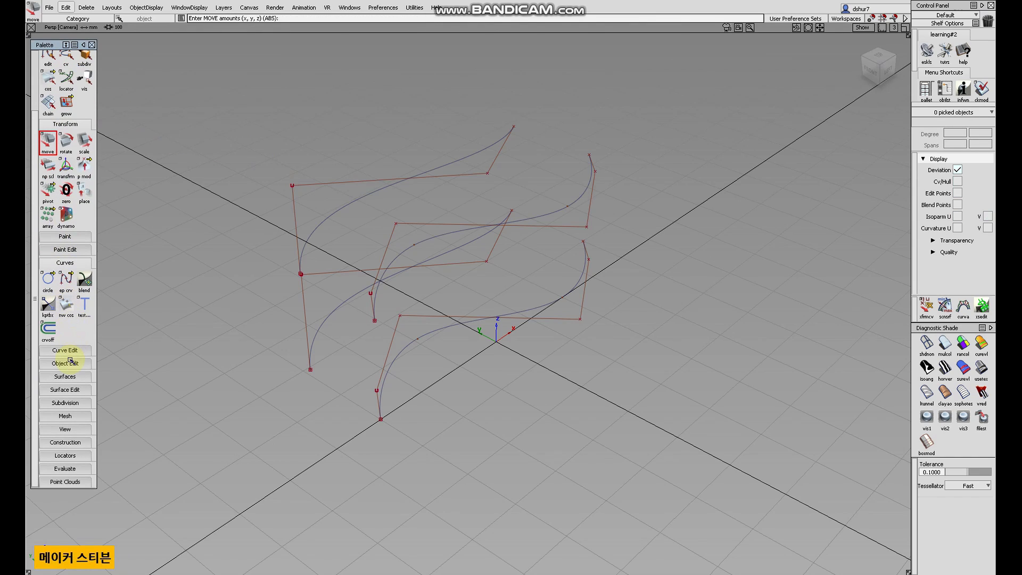
left_click(76, 379)
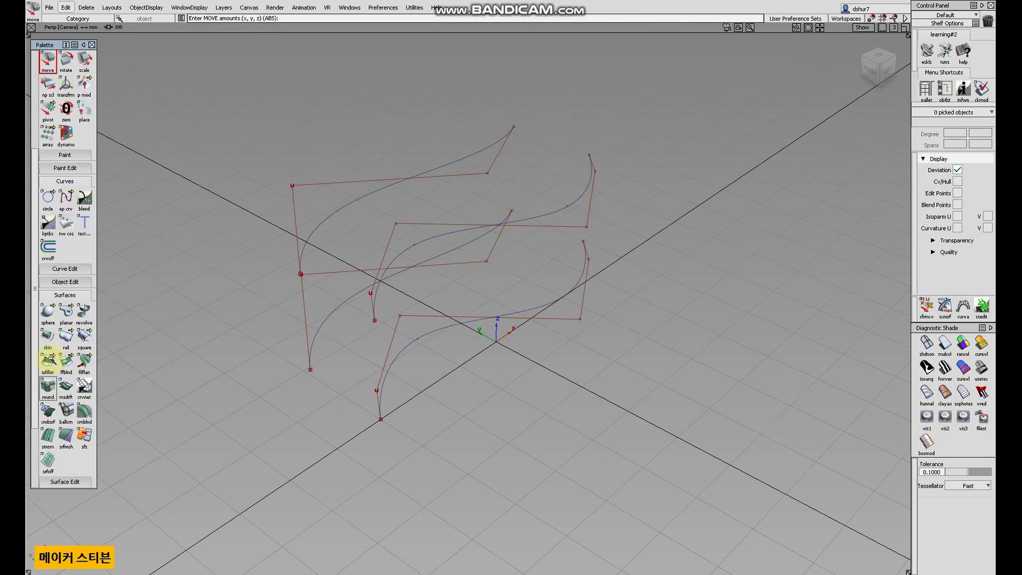
left_click(47, 318)
left_click_drag(47, 320, 126, 316)
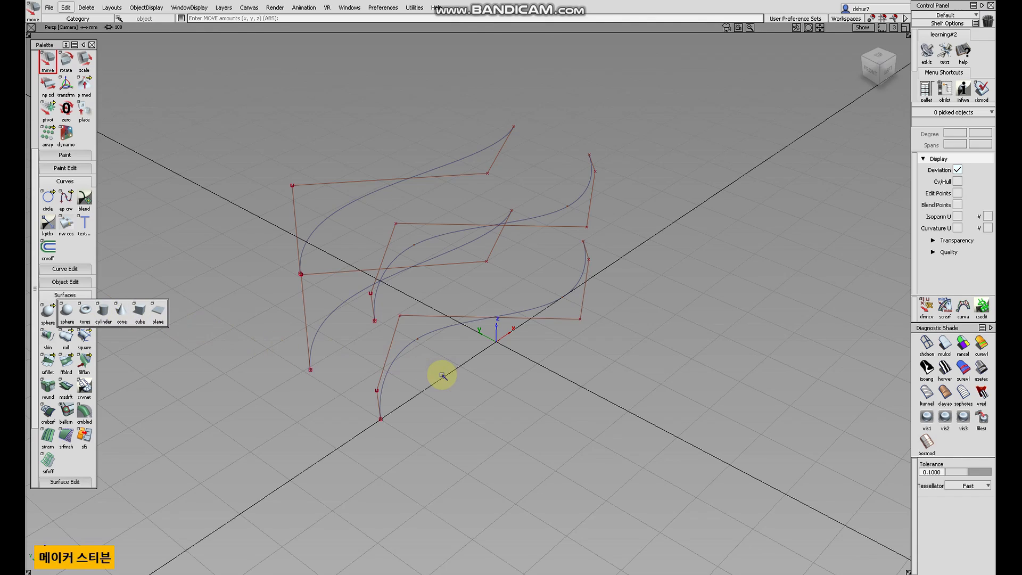
left_click(186, 351)
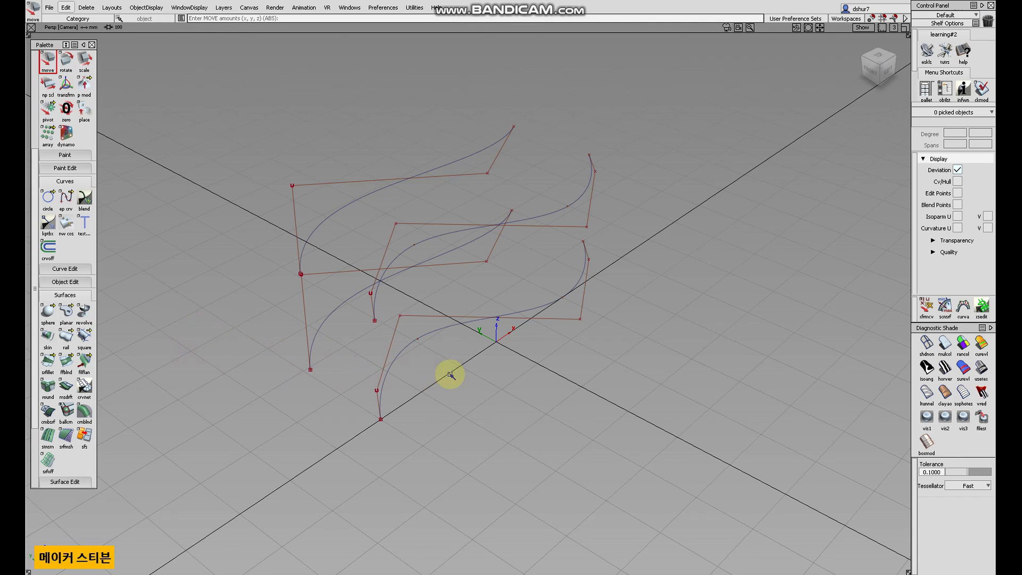
scroll(34, 62, "up", 3)
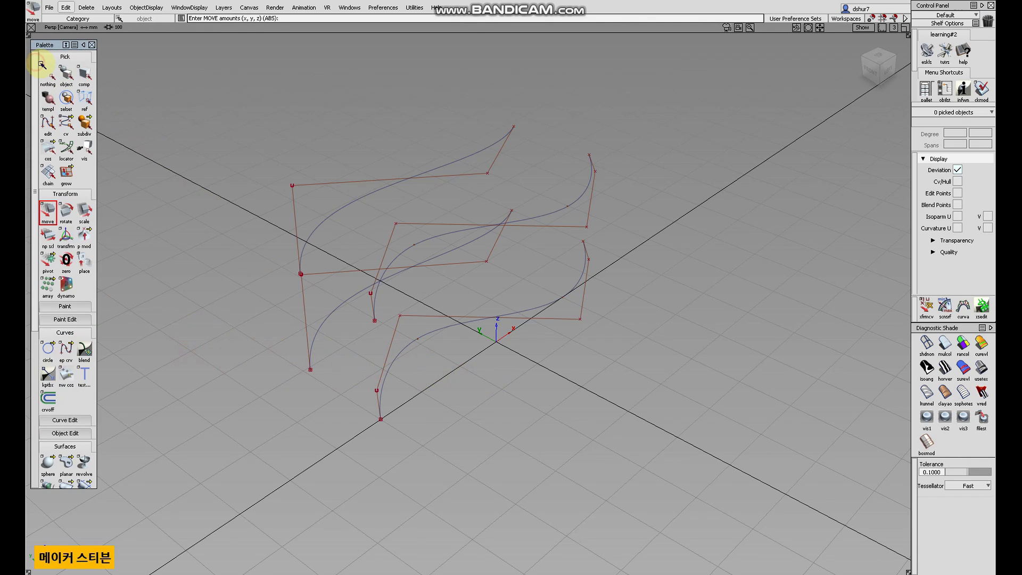
left_click(66, 75)
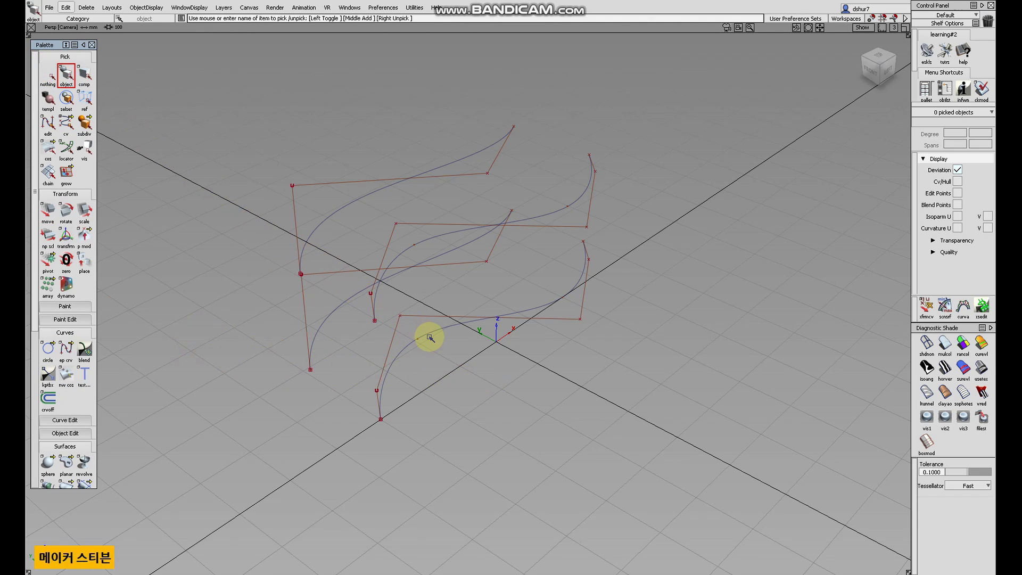
left_click_drag(468, 359, 549, 315, "alt+shift")
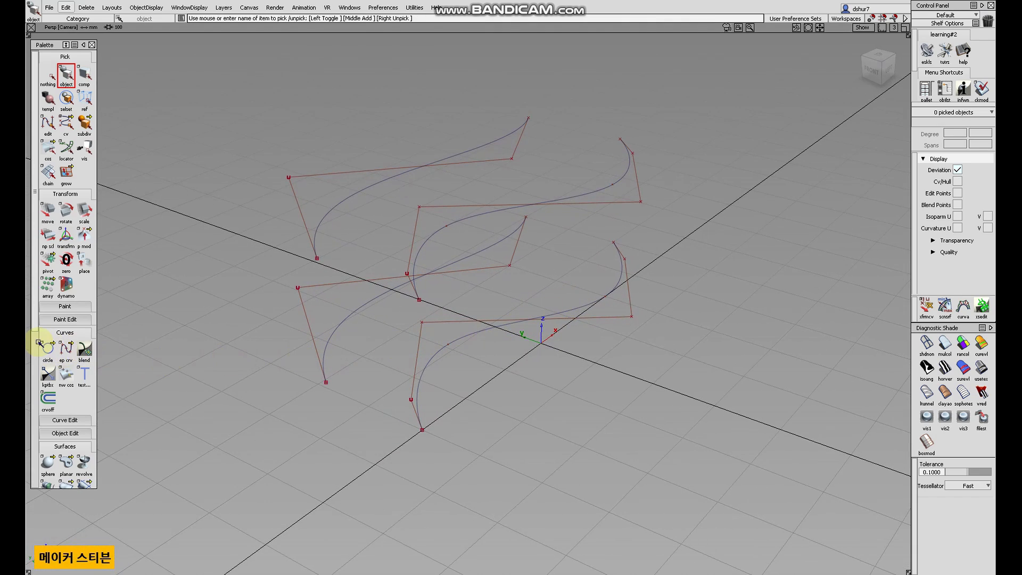
Skin a surface between the original three-span curve and its raised copy, then finish that surface
scroll(36, 343, "down", 5)
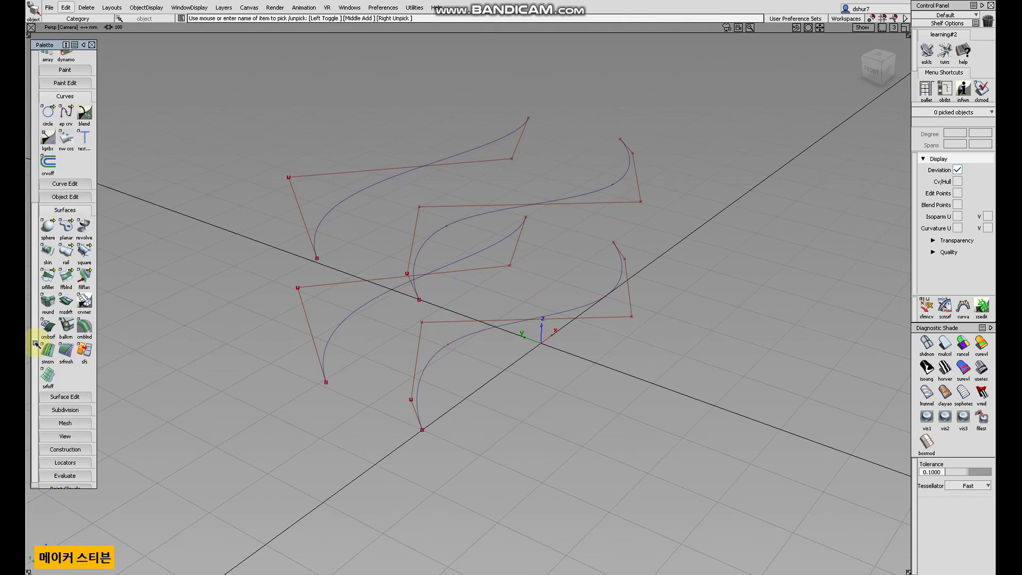
left_click(47, 253)
left_click_drag(472, 200, 141, 36)
left_click_drag(192, 228, 179, 307)
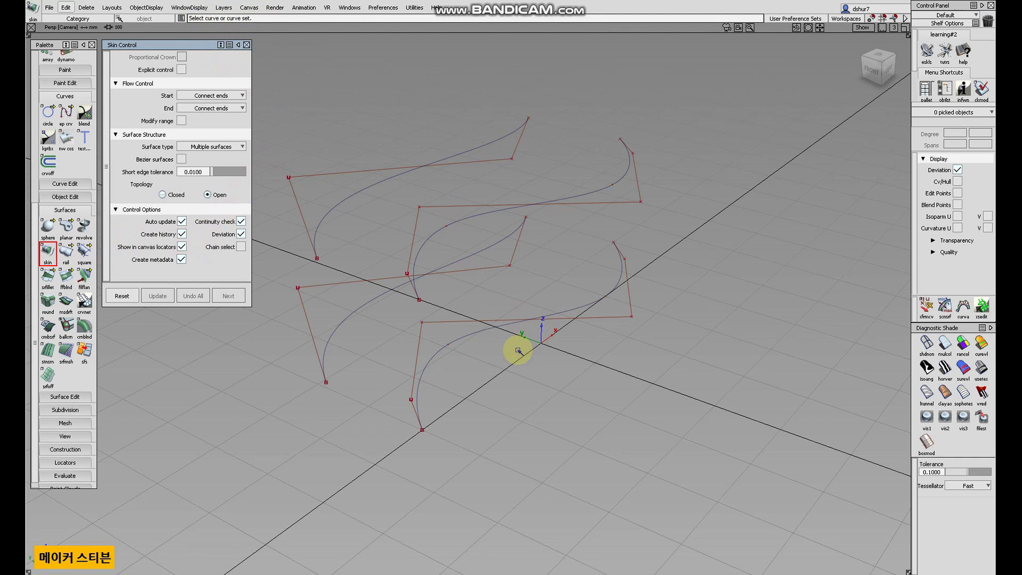
left_click(619, 283)
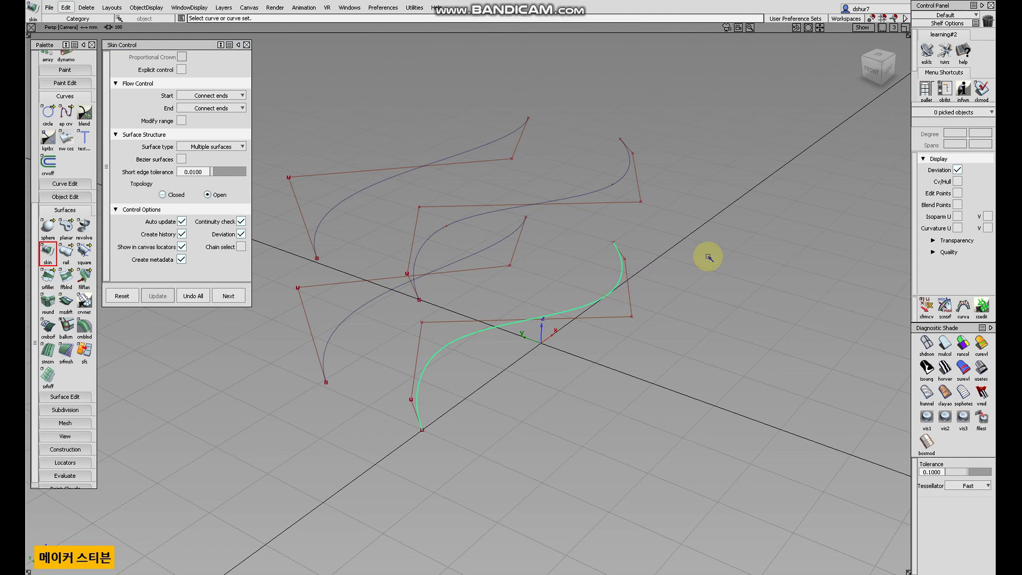
left_click(621, 182)
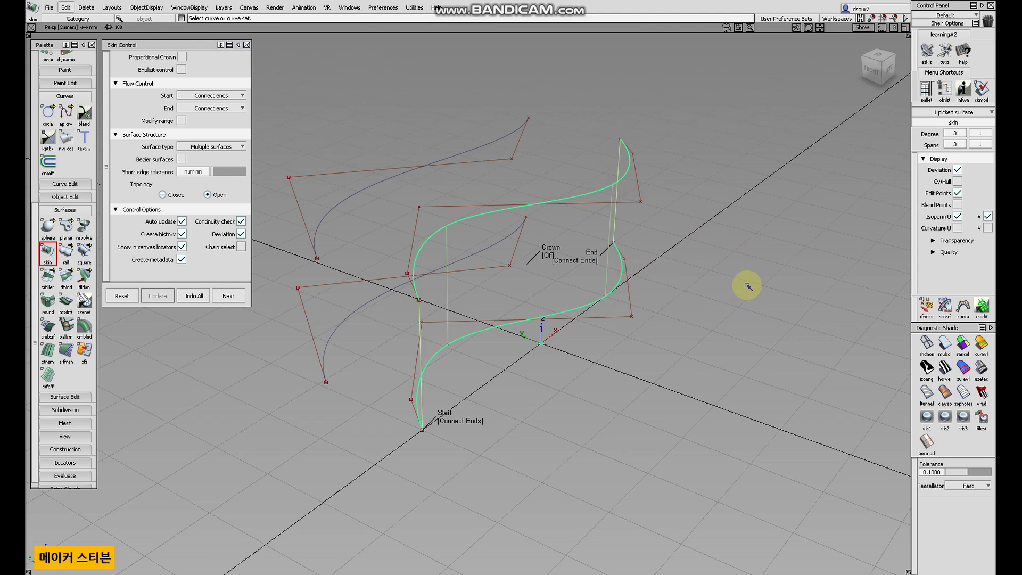
left_click(231, 305)
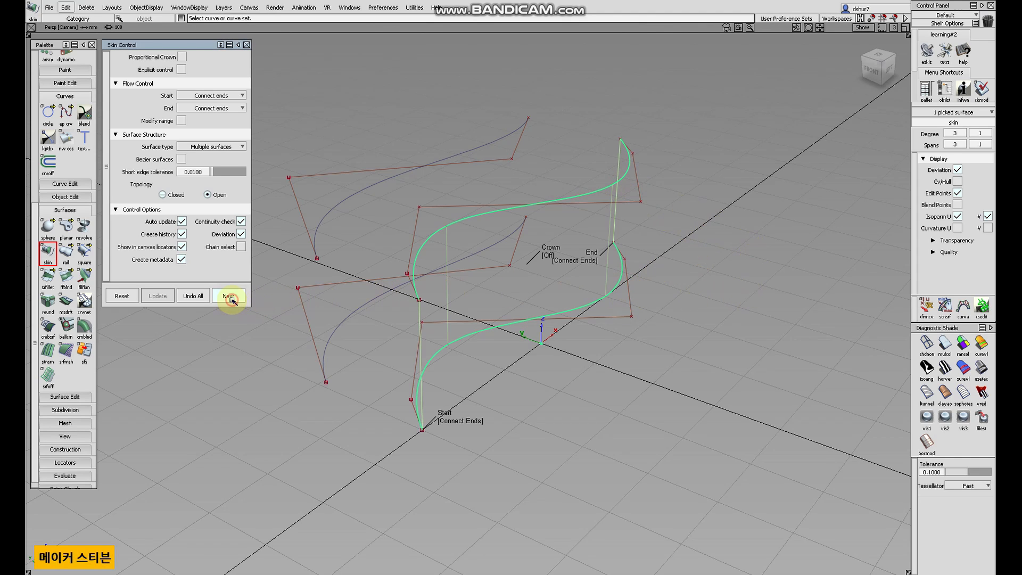
Skin a surface between the single-span curve and its raised copy, then reset the Skin tool to its launch settings
left_click_drag(642, 337, 678, 330, "alt+shift")
right_click_drag(638, 312, 660, 328, "alt+shift")
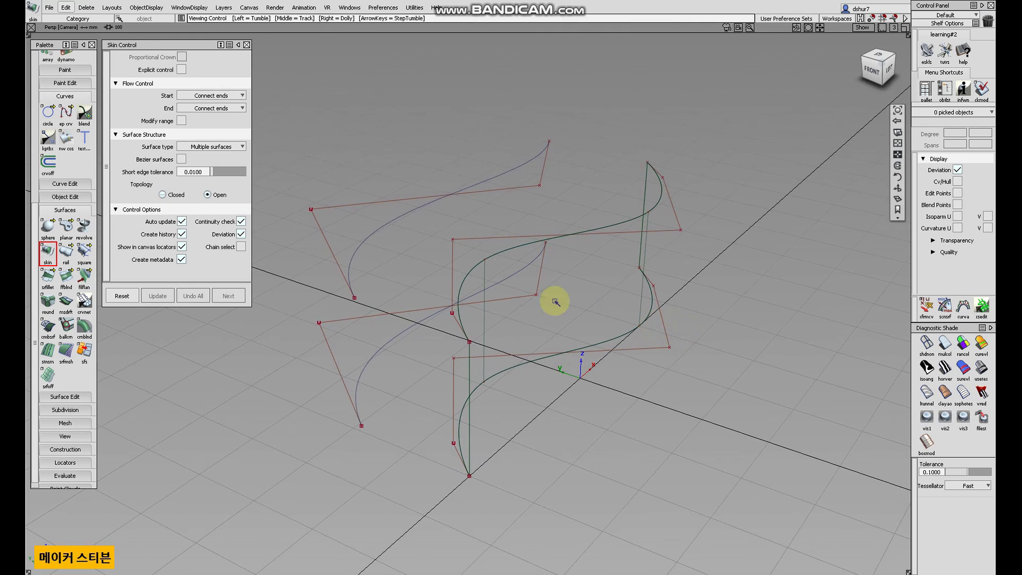
left_click(371, 357)
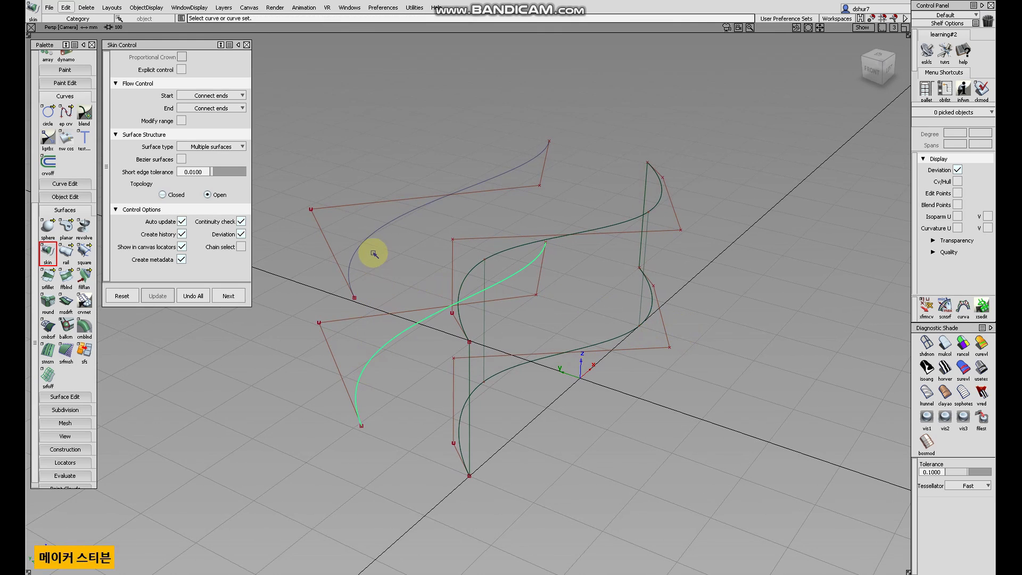
left_click(353, 270)
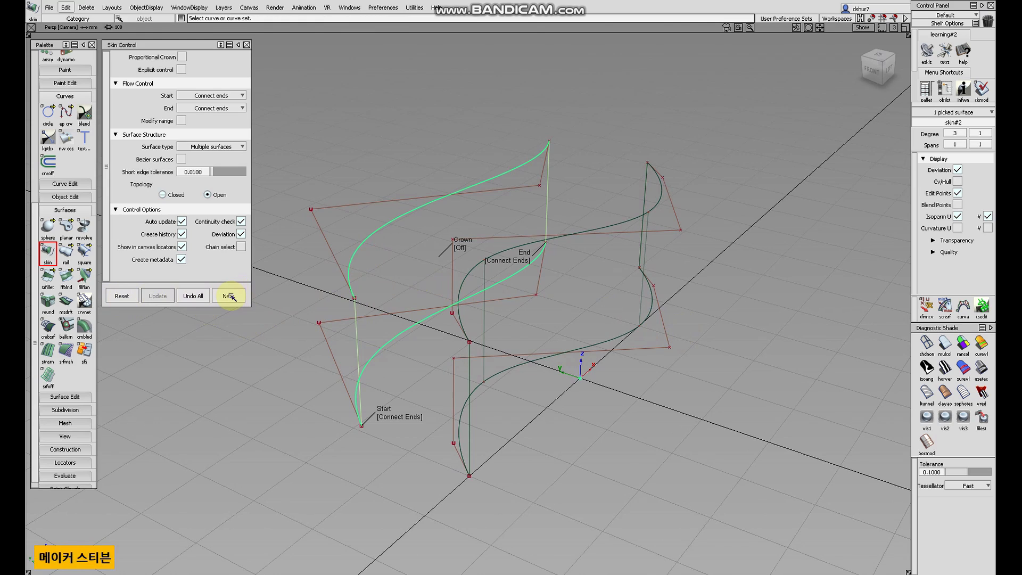
left_click(132, 294)
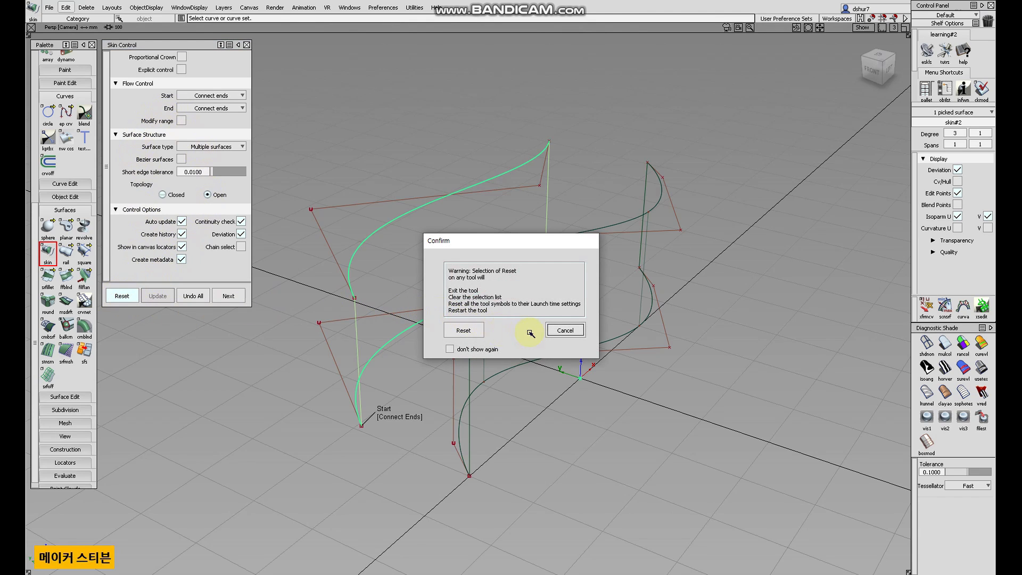
left_click(465, 330)
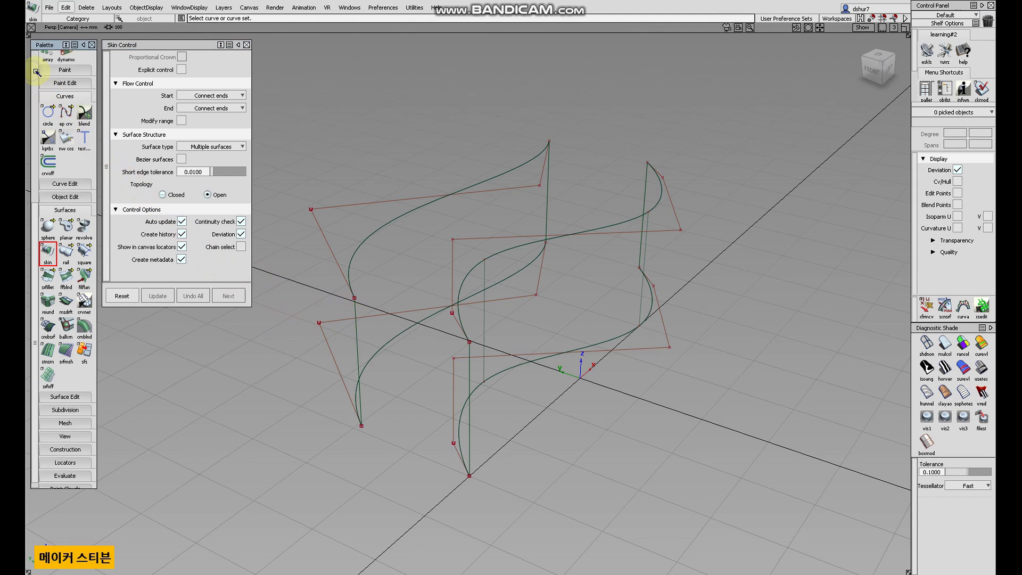
Reopen the skin between the single-span curves with Query Edit and undo all of its selections
scroll(53, 72, "up", 5)
left_click_drag(337, 269, 377, 299)
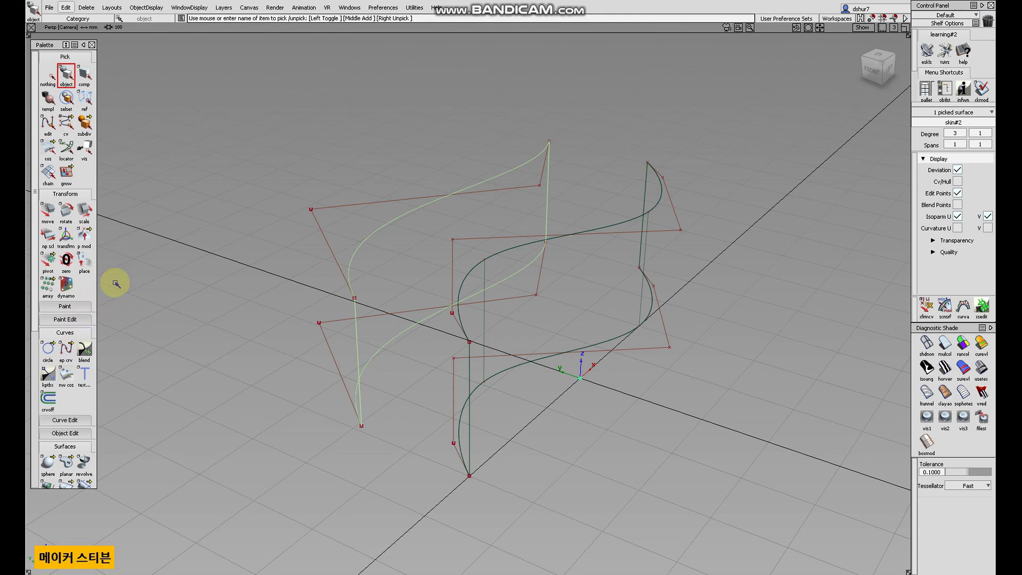
scroll(80, 364, "down", 2)
left_click(70, 382)
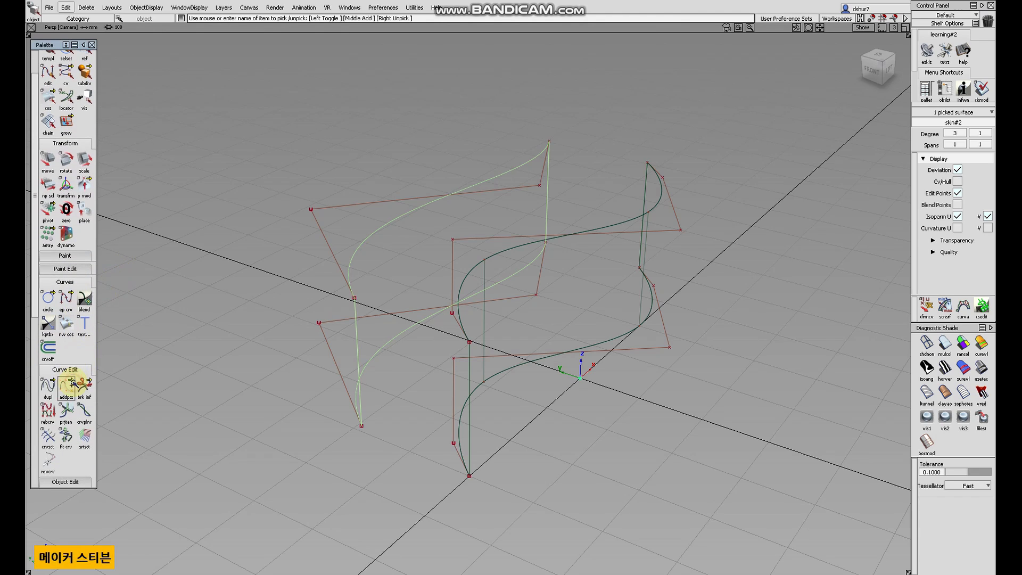
left_click(77, 370)
scroll(79, 365, "down", 4)
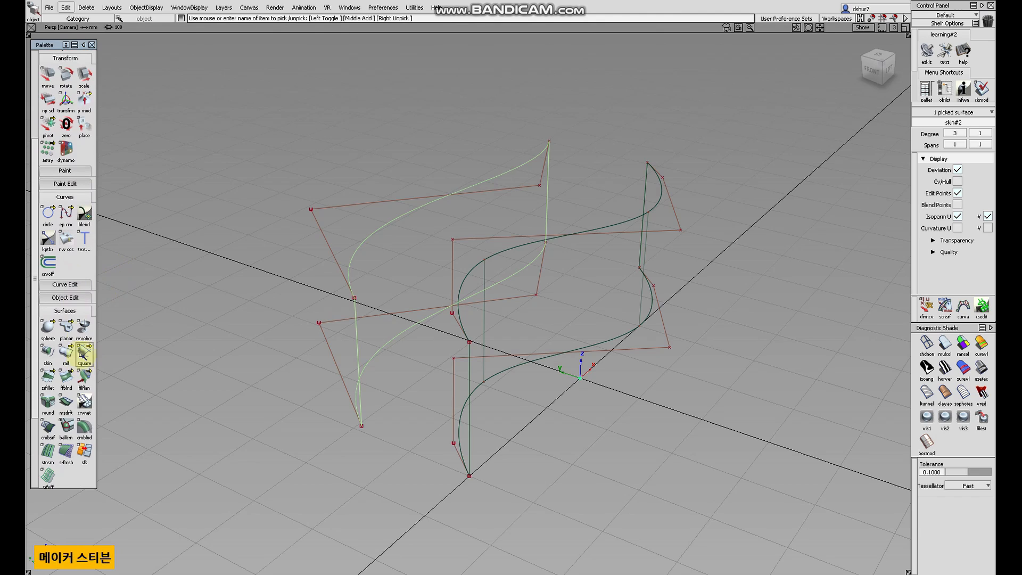
left_click(81, 301)
left_click(87, 395)
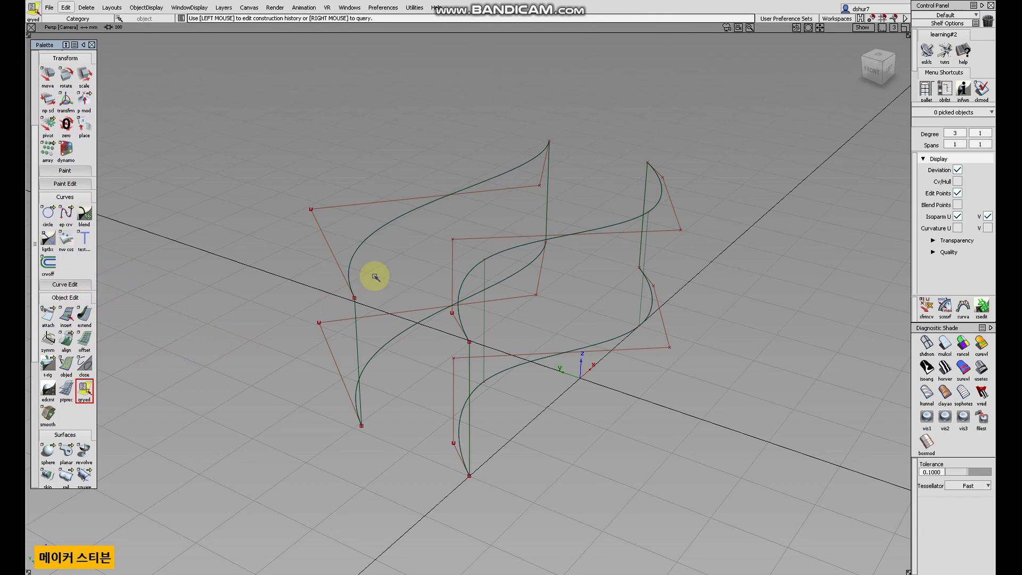
left_click(369, 274)
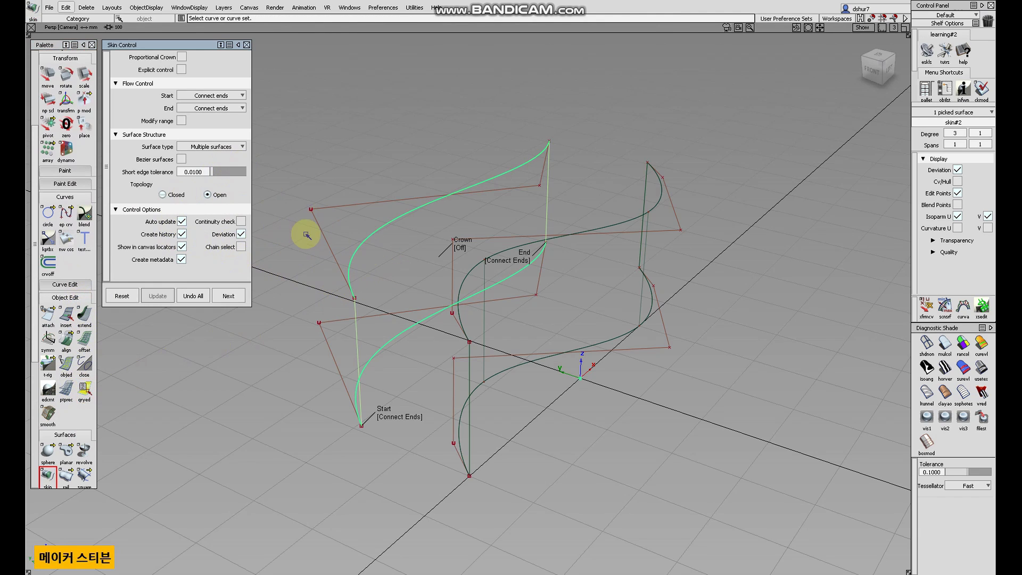
left_click(194, 296)
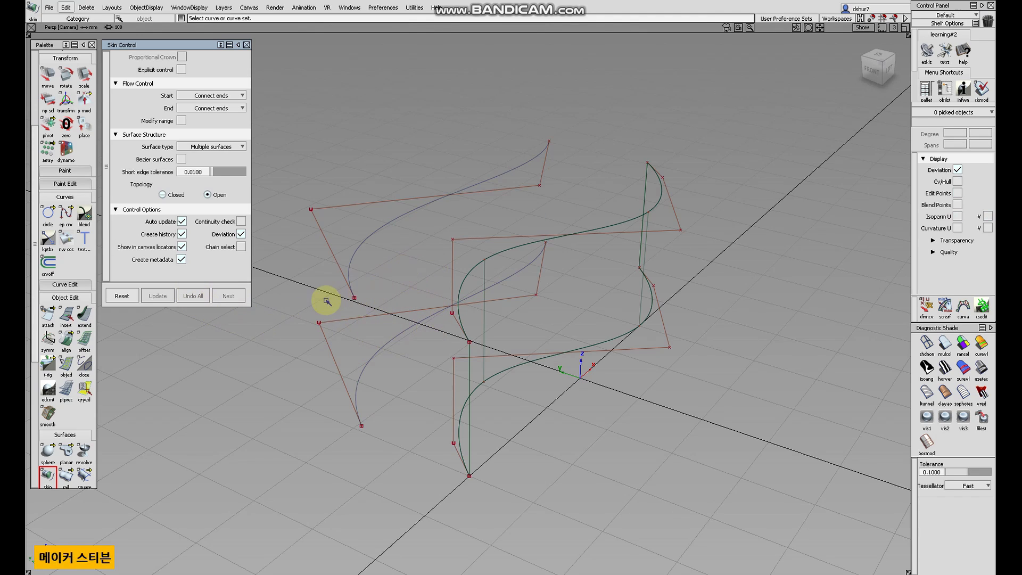
Rebuild the skin surface from the lower single-span curve to its upper copy and finish it
left_click(389, 343)
left_click(382, 237)
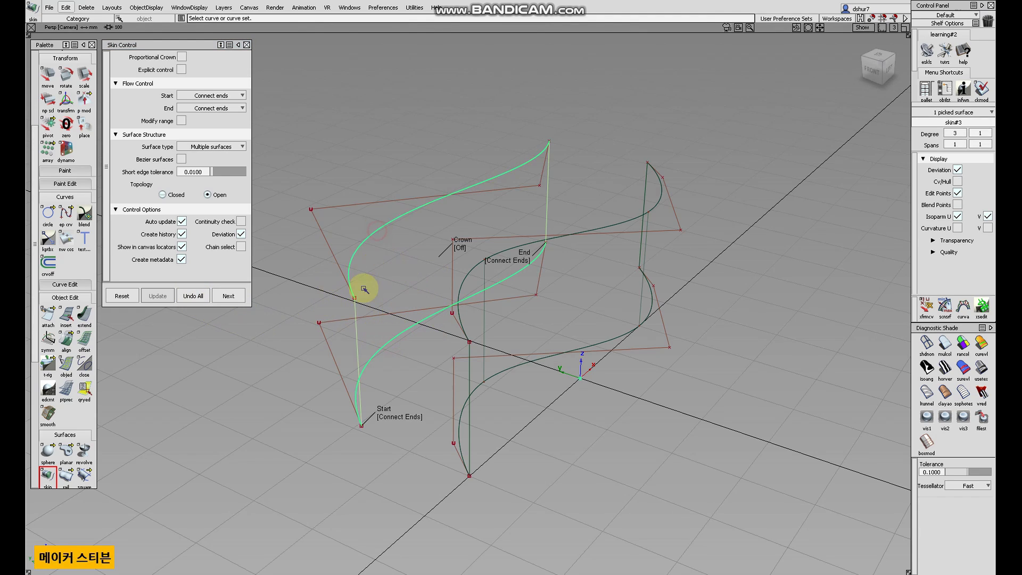
left_click(229, 296)
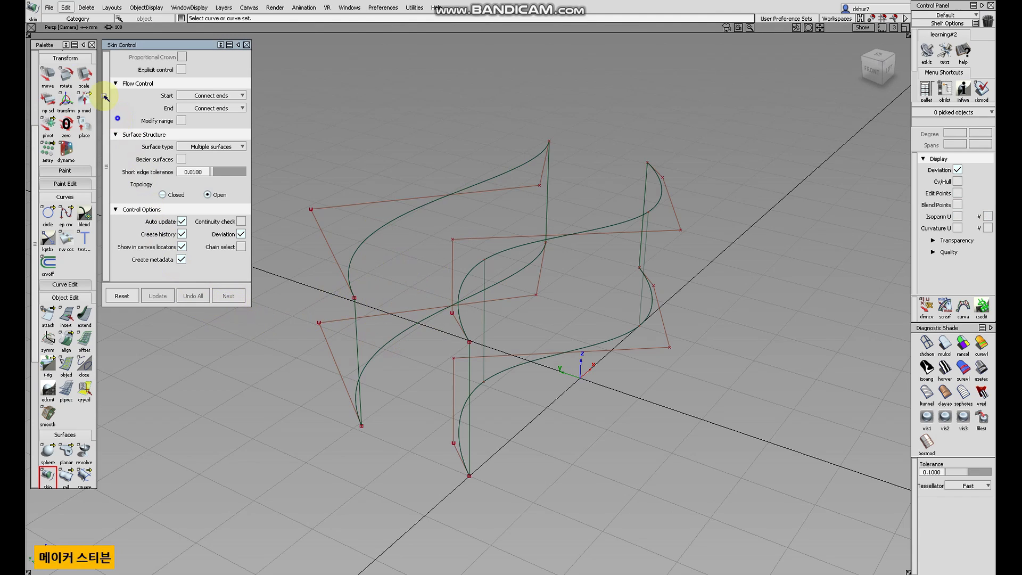
Pick both skin surfaces together as objects
left_click(35, 62)
left_click(65, 74)
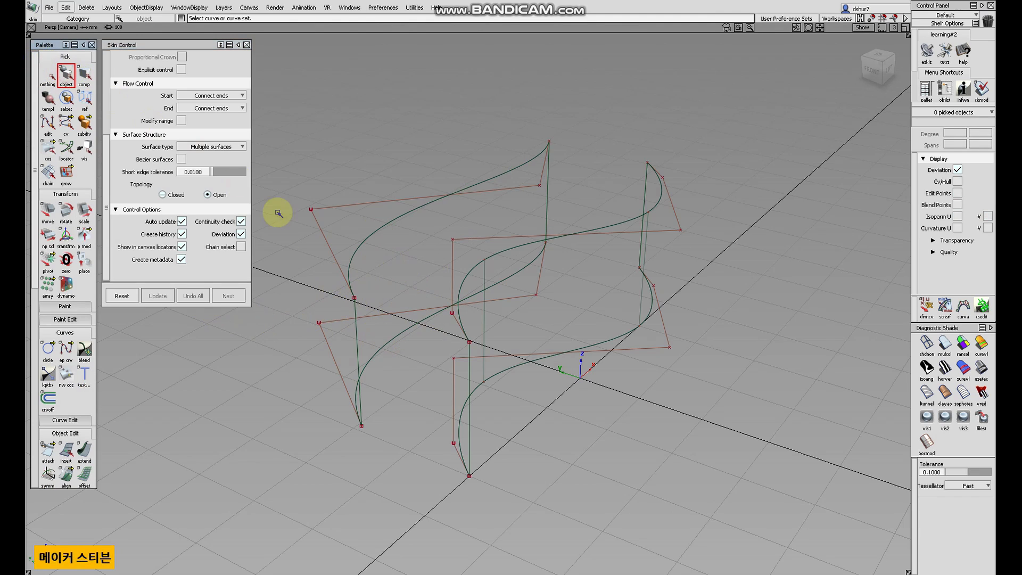
left_click(390, 300)
left_click(564, 350)
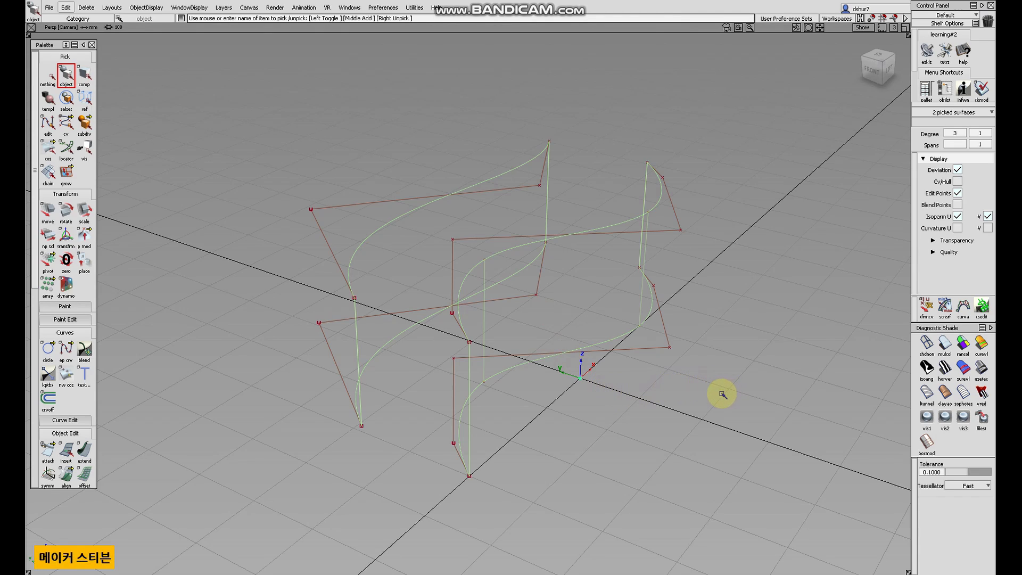
Pick only the single-span skin surface and delete its construction history
left_click_drag(723, 394, 650, 465, "alt+shift")
left_click(49, 75)
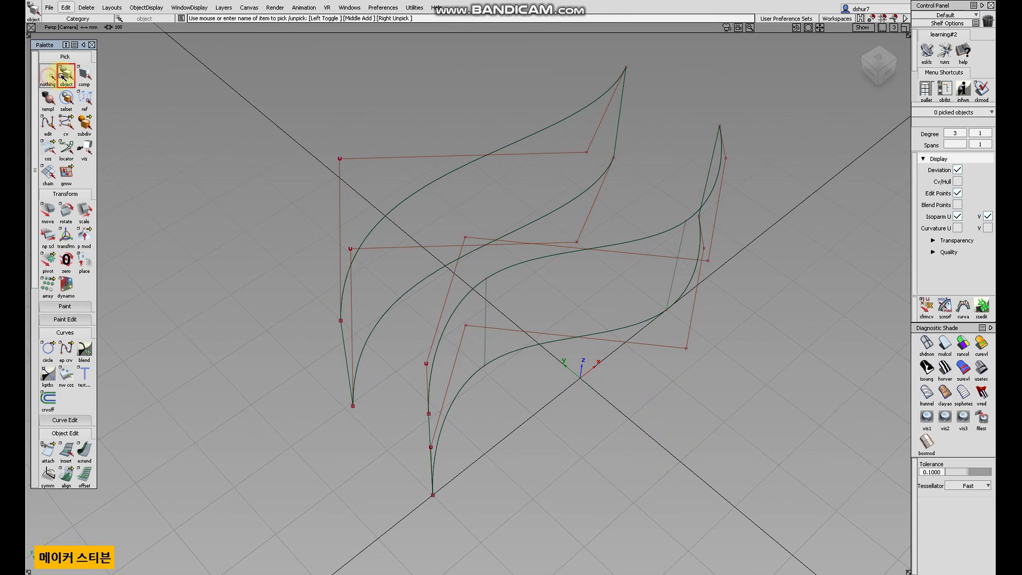
left_click(397, 268)
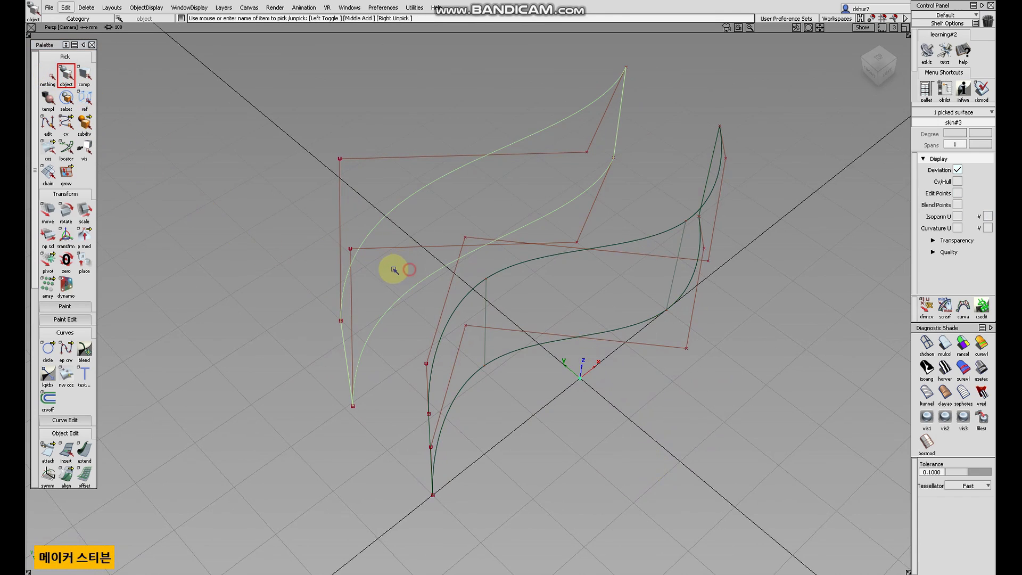
left_click(113, 7)
left_click(85, 33)
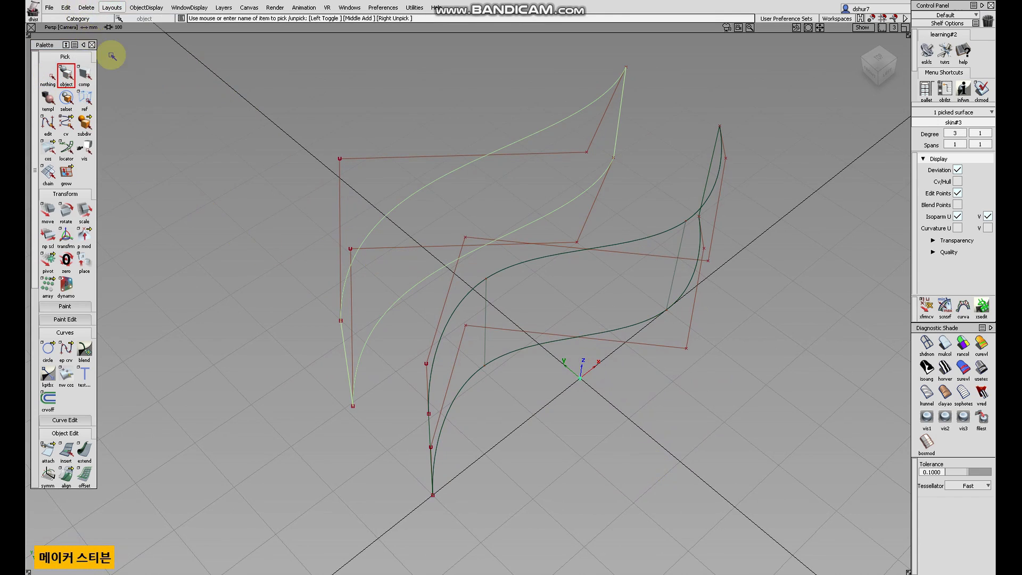
left_click(463, 320)
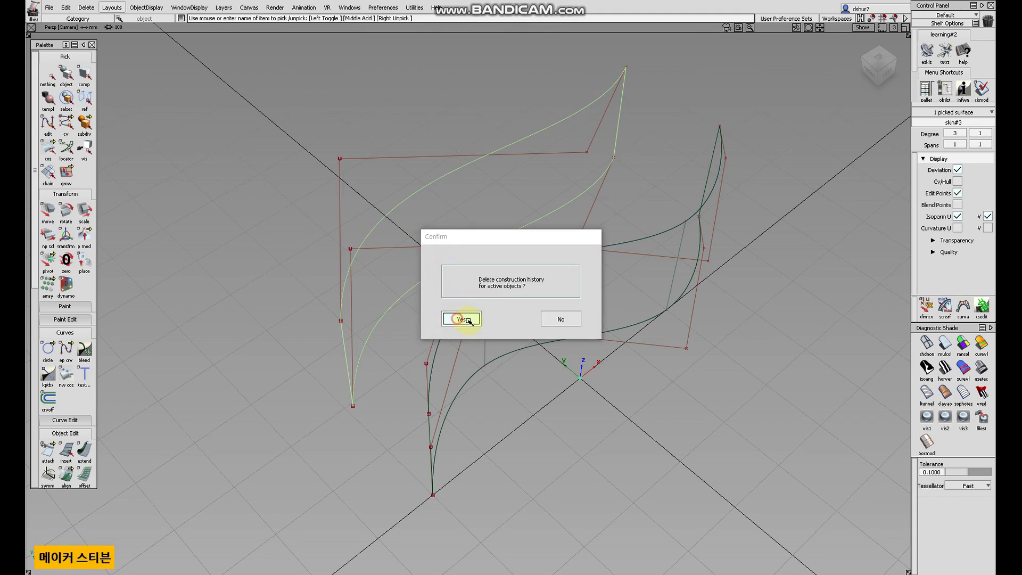
Pick and release the single-span skin surface to check how it displays without construction history
left_click(46, 73)
left_click(486, 242)
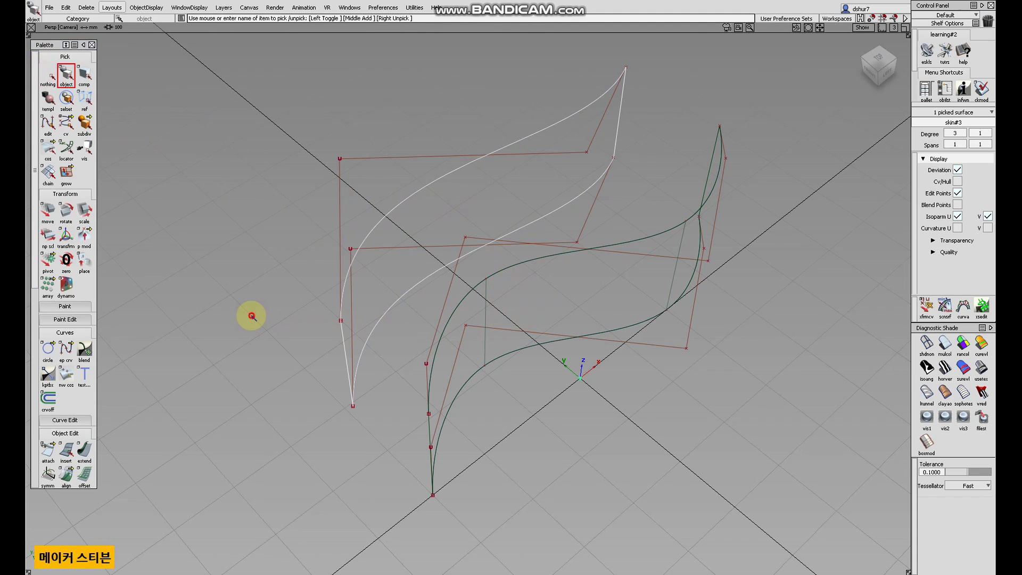
left_click(48, 73)
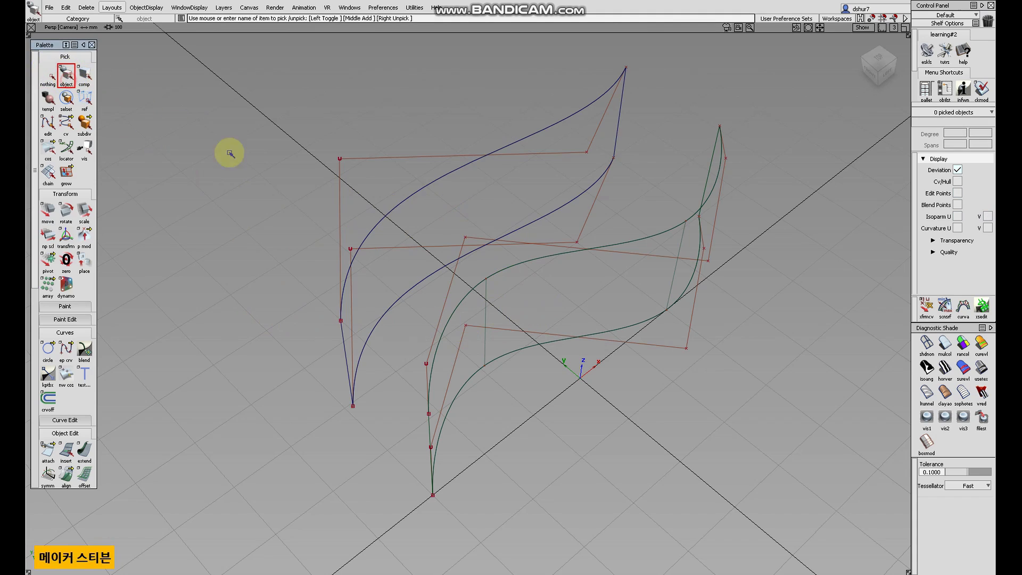
left_click(525, 192)
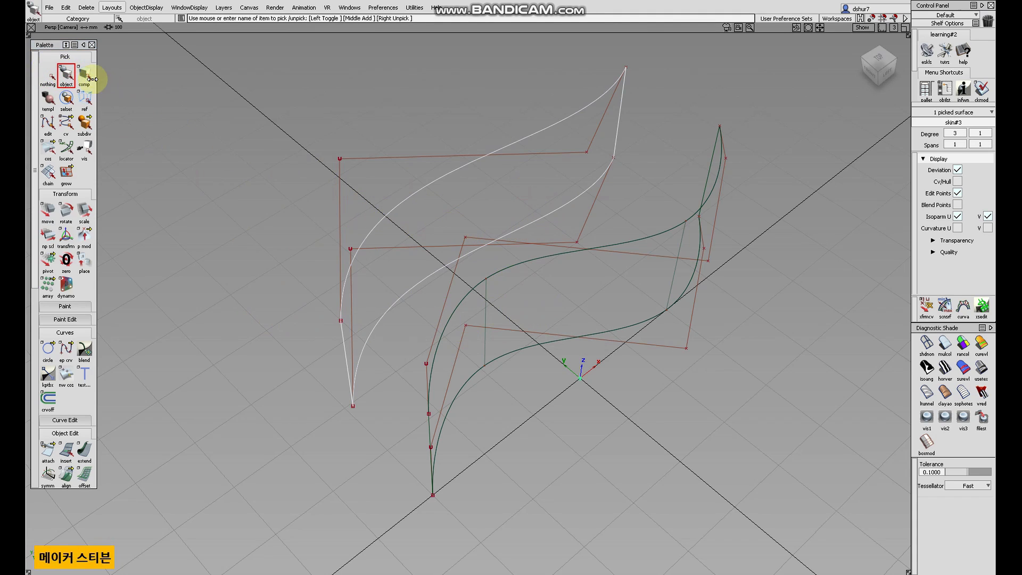
left_click(52, 73)
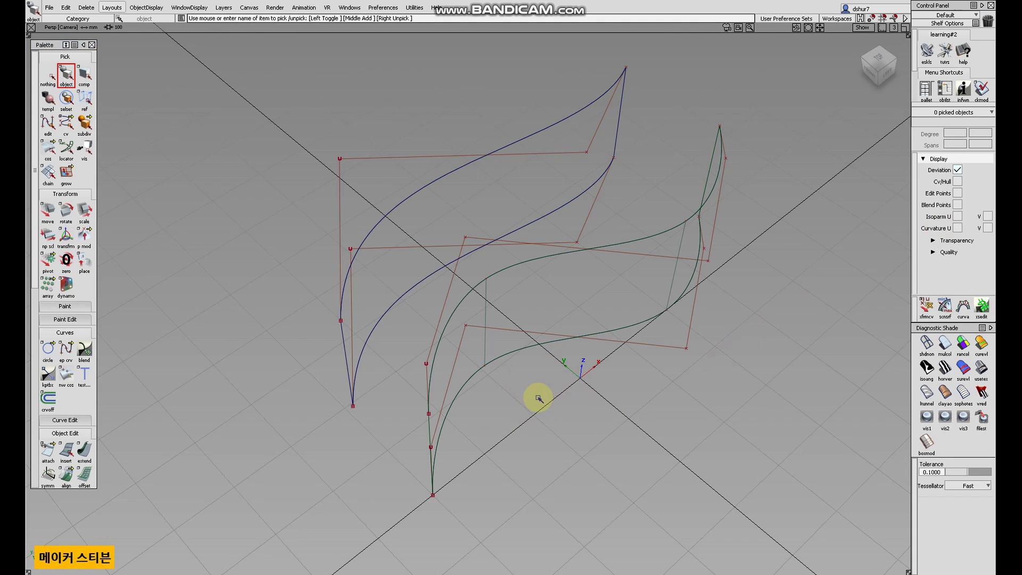
left_click_drag(577, 417, 543, 379, "alt+shift")
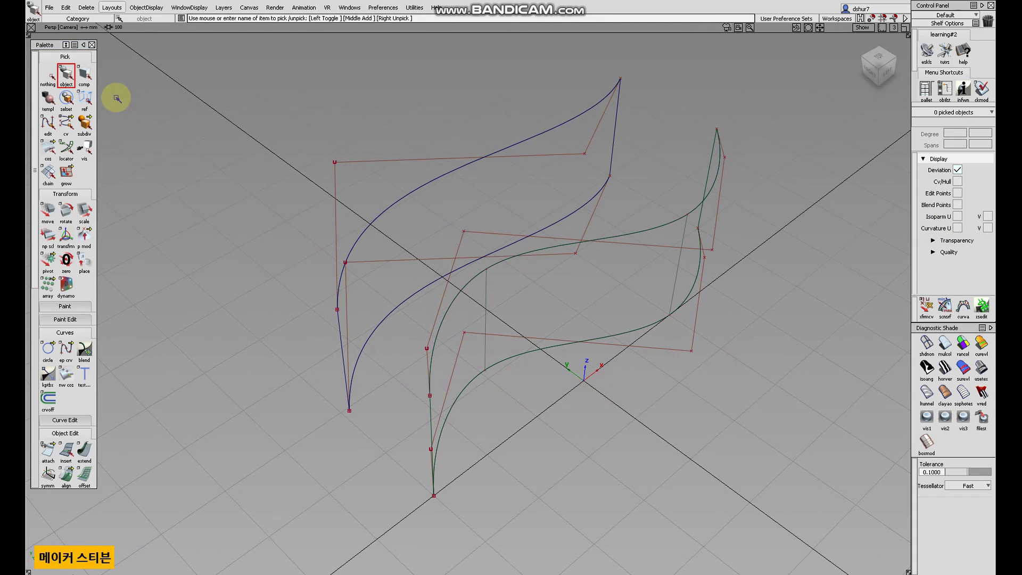
Reopen the skin between the multi-span curves with Query Edit and undo all of its selections
left_click(574, 297)
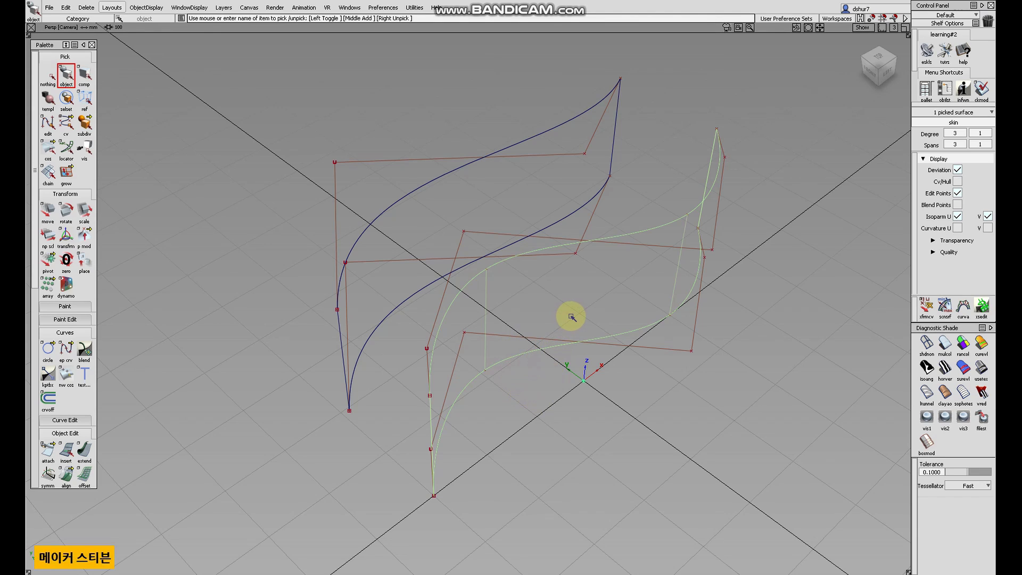
left_click(35, 312)
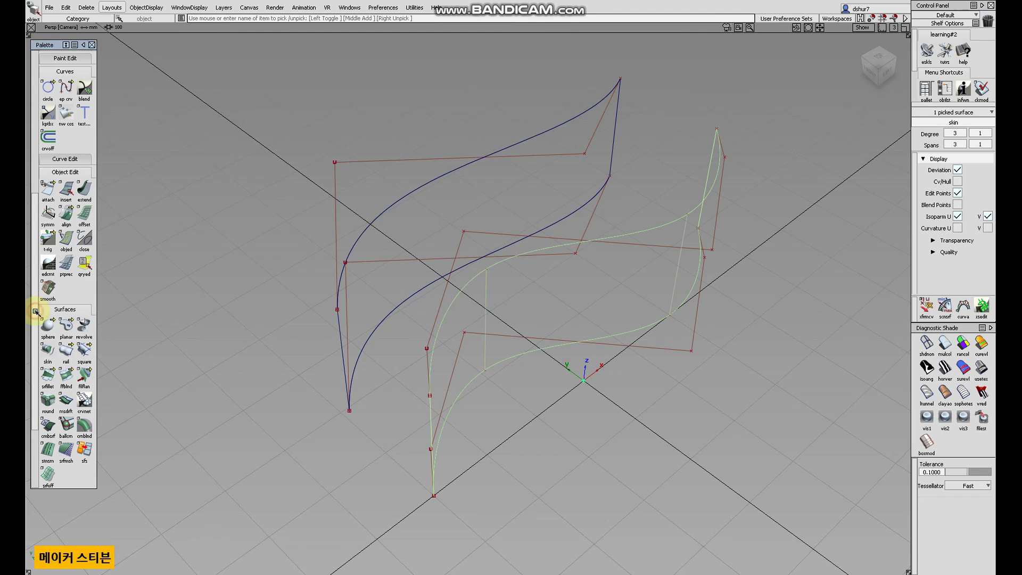
left_click(85, 270)
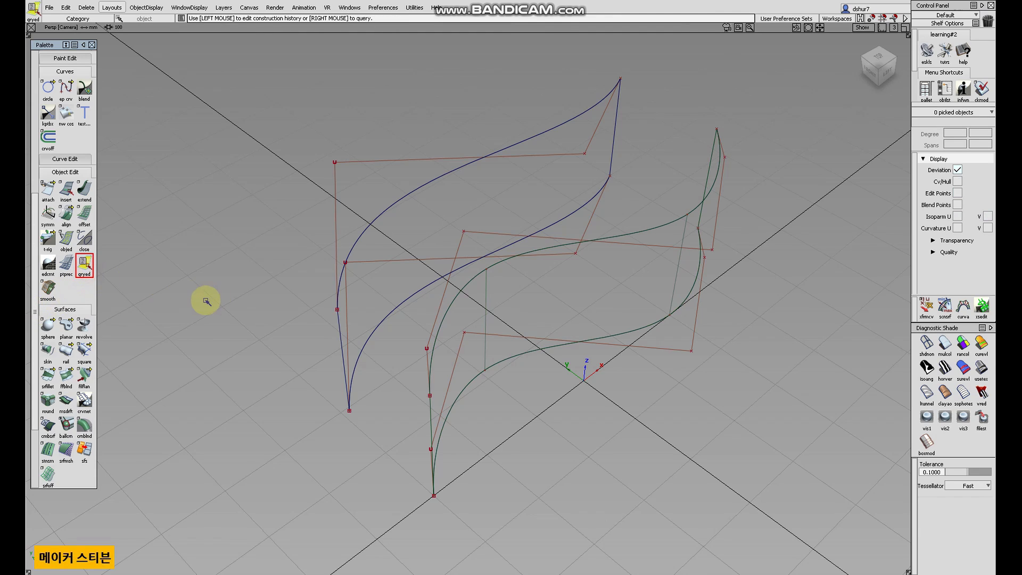
left_click(509, 309)
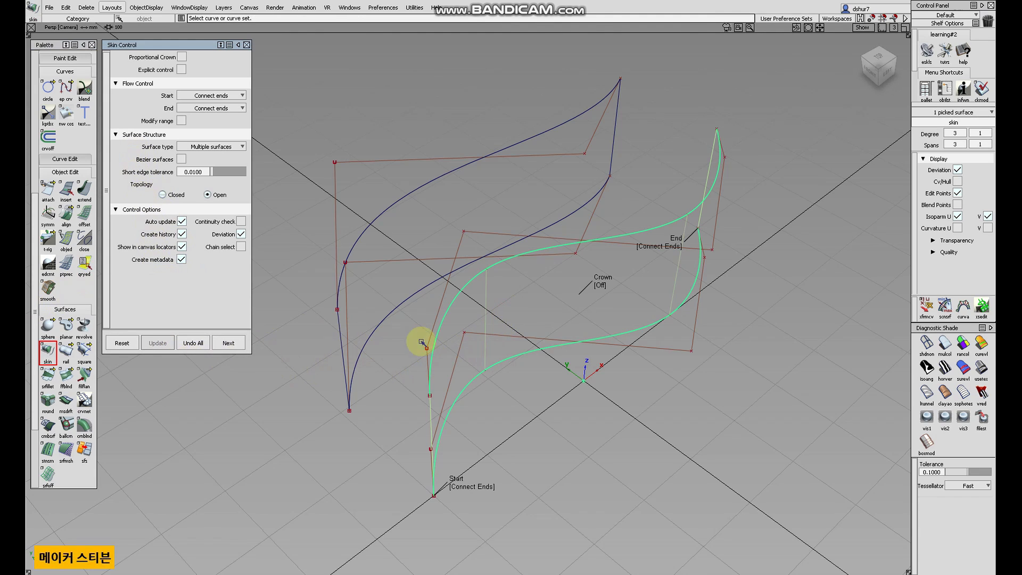
left_click(193, 342)
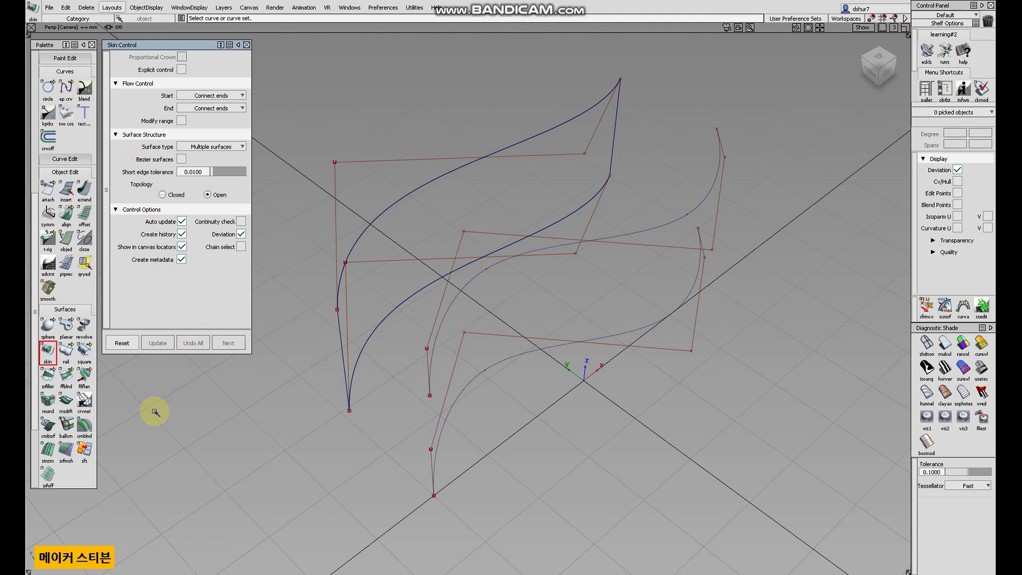
Rebuild the skin from the lower multi-span curve to its upper copy with Explicit control and Proportional Crown enabled, and finish it
left_click(505, 360)
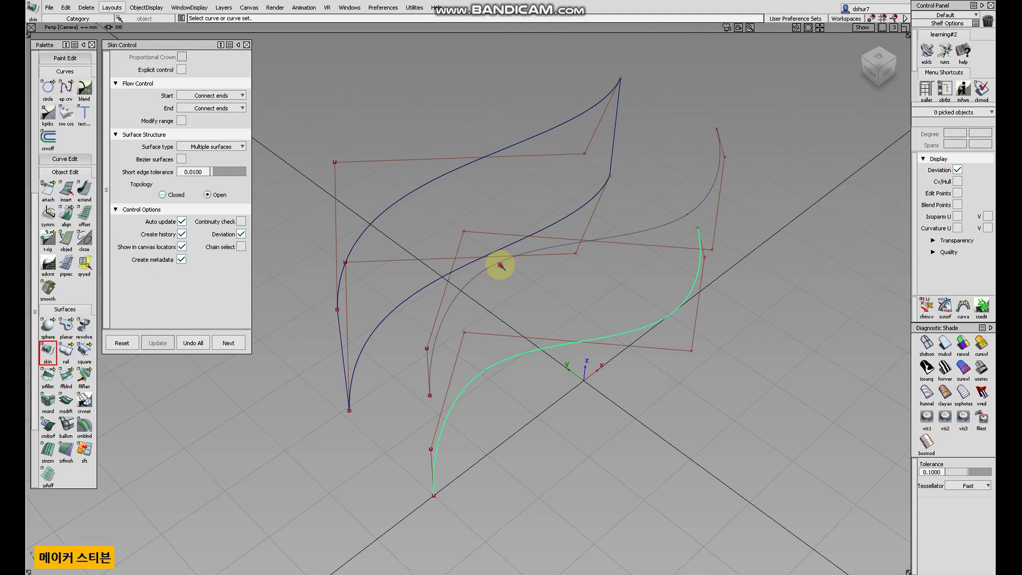
left_click(500, 265)
left_click(181, 69)
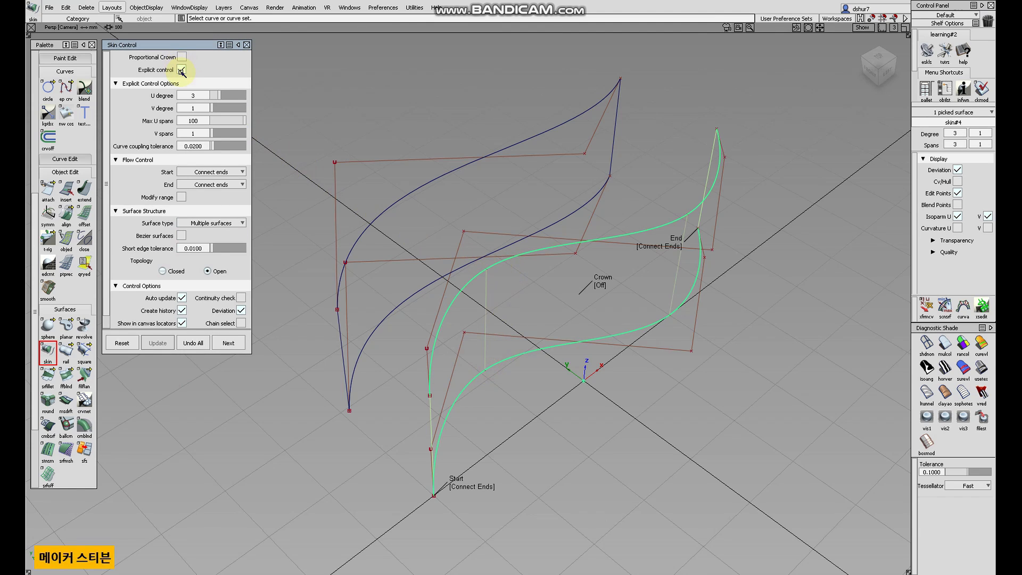
left_click(181, 58)
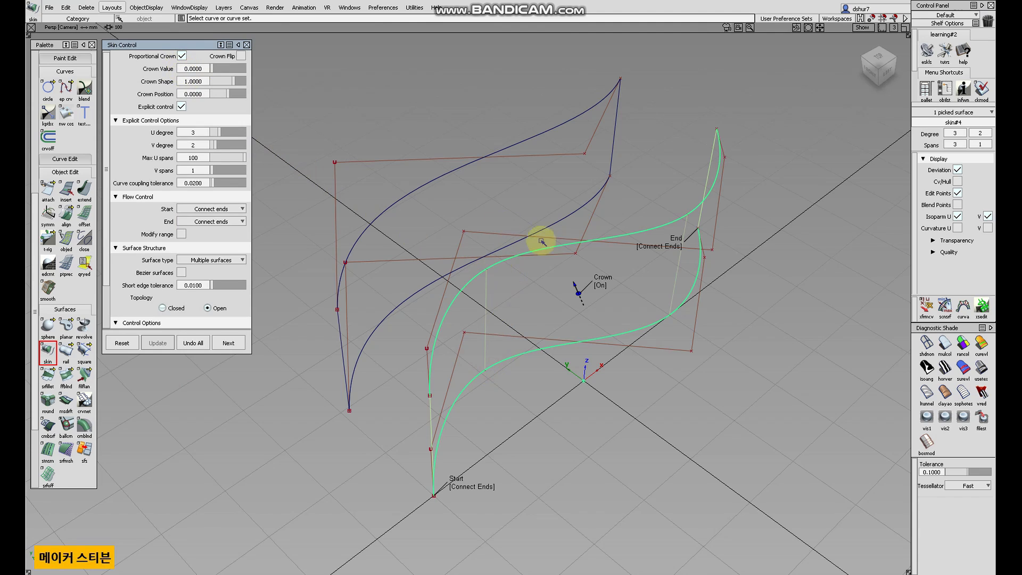
left_click_drag(574, 283, 503, 228)
left_click(192, 344)
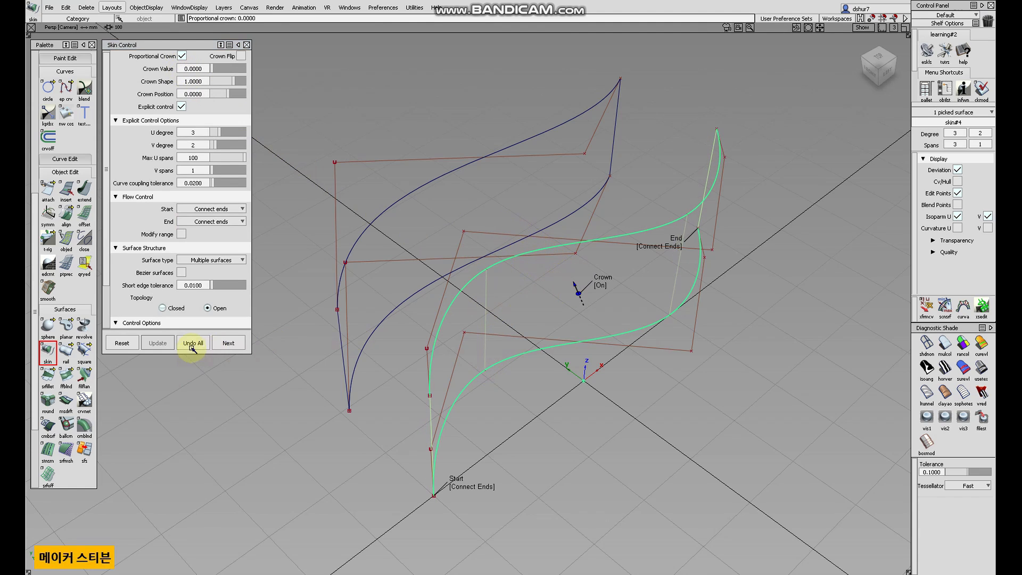
left_click(234, 342)
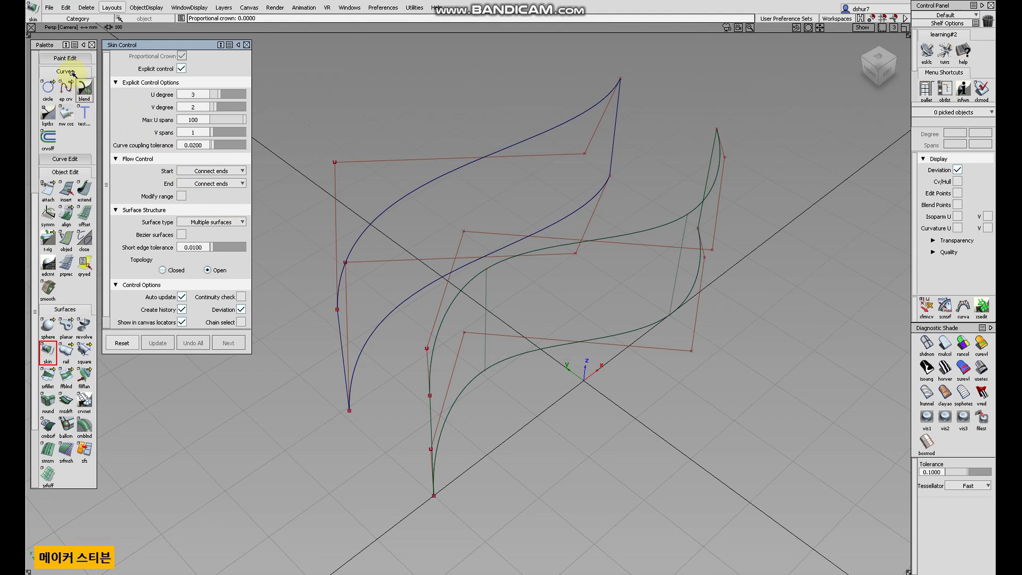
Pick the single-span skin surface and try to reopen it with Query Edit, then return to object picking
left_click(34, 57)
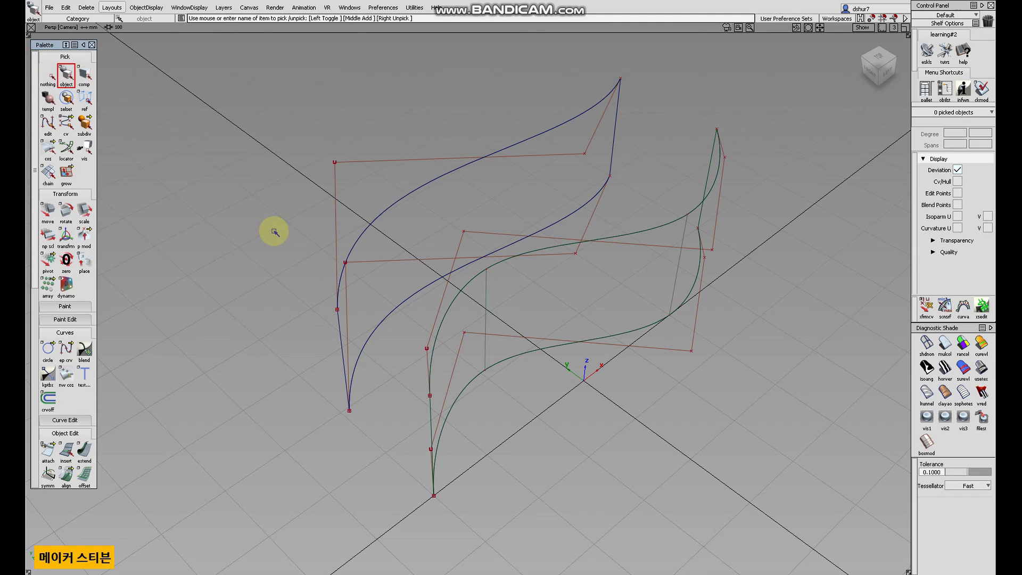
left_click(423, 219)
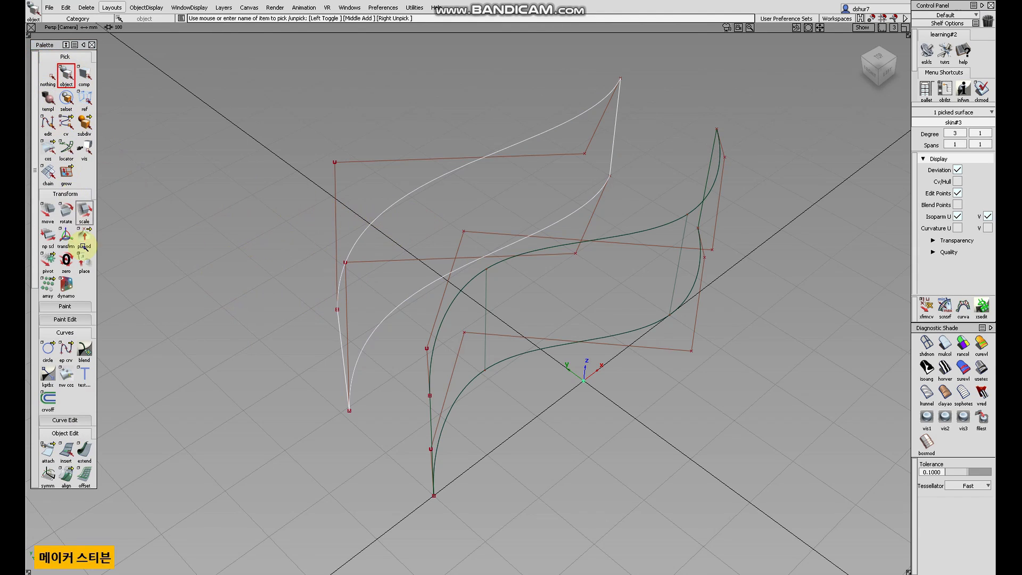
scroll(86, 405, "down", 4)
left_click(84, 396)
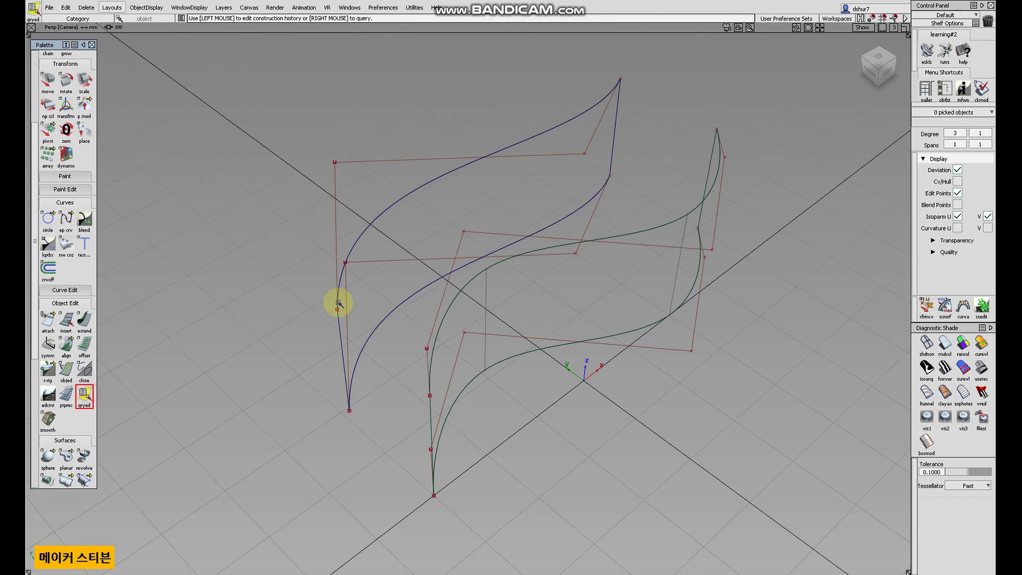
left_click(378, 259)
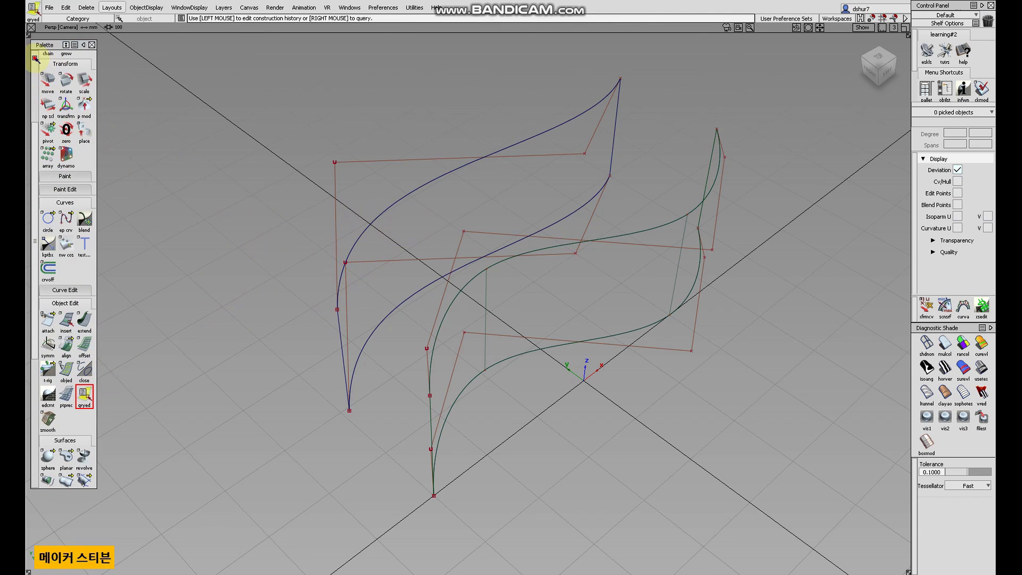
scroll(36, 59, "up", 4)
left_click(66, 75)
left_click(549, 295)
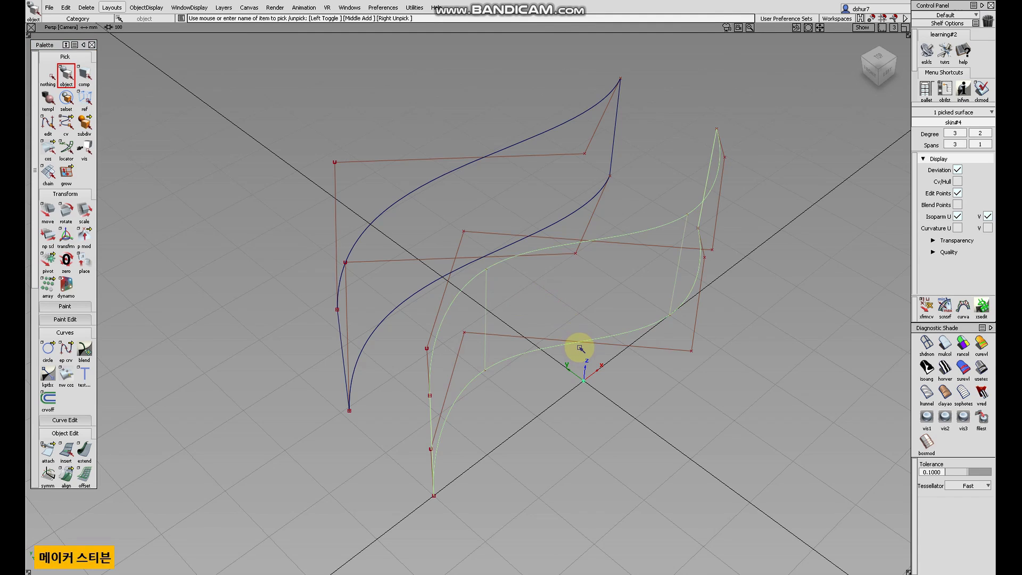
left_click(86, 7)
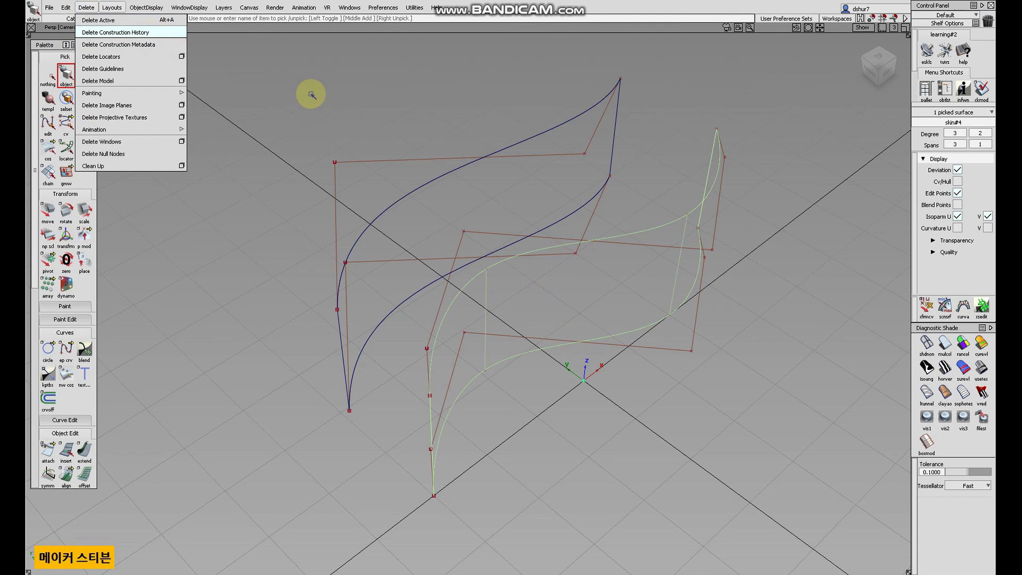
left_click(330, 106)
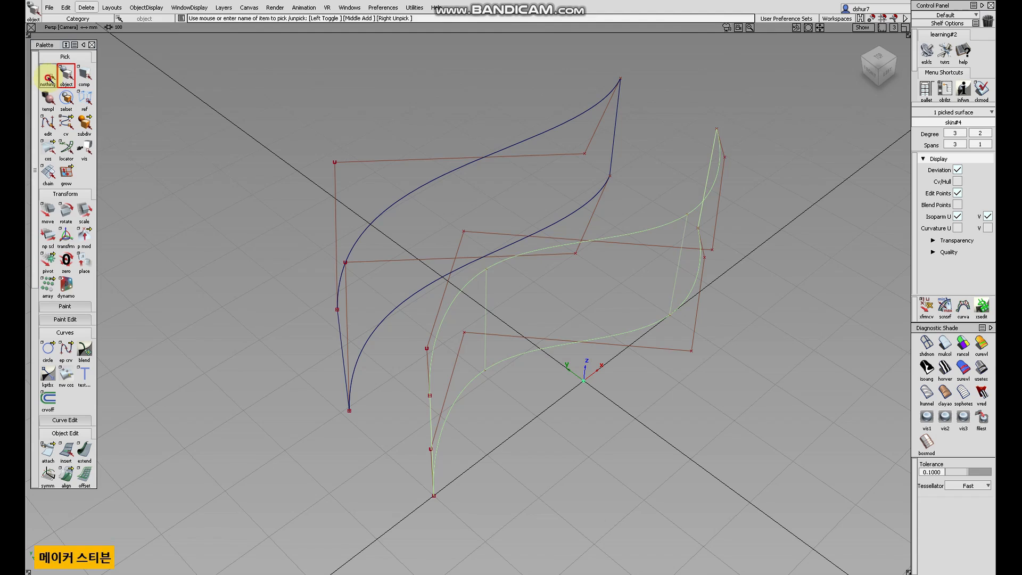
left_click(46, 79)
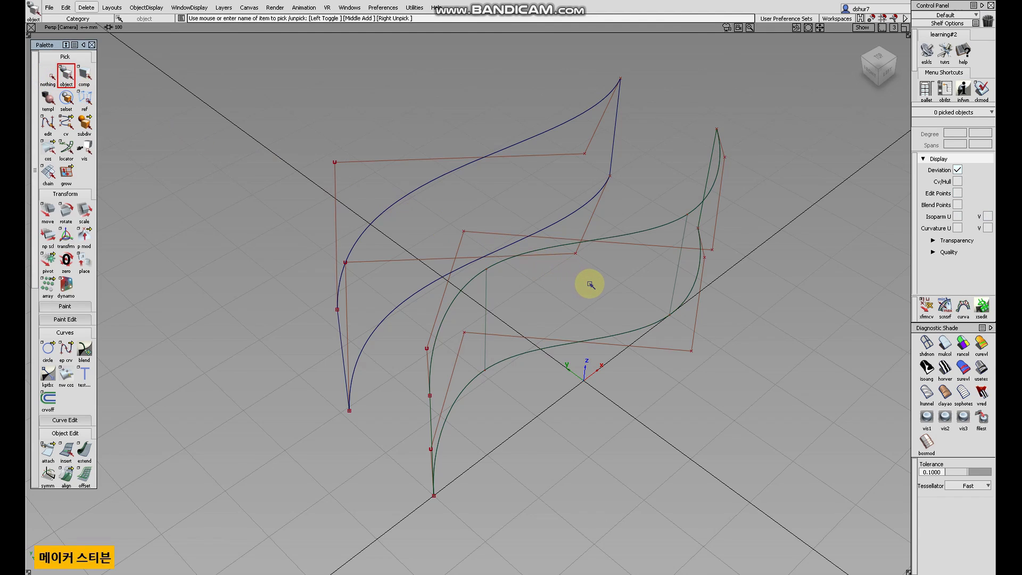
Move the multi-span skin surface off its curves toward negative X in the top view, accepting the removal of its history
left_click(485, 271)
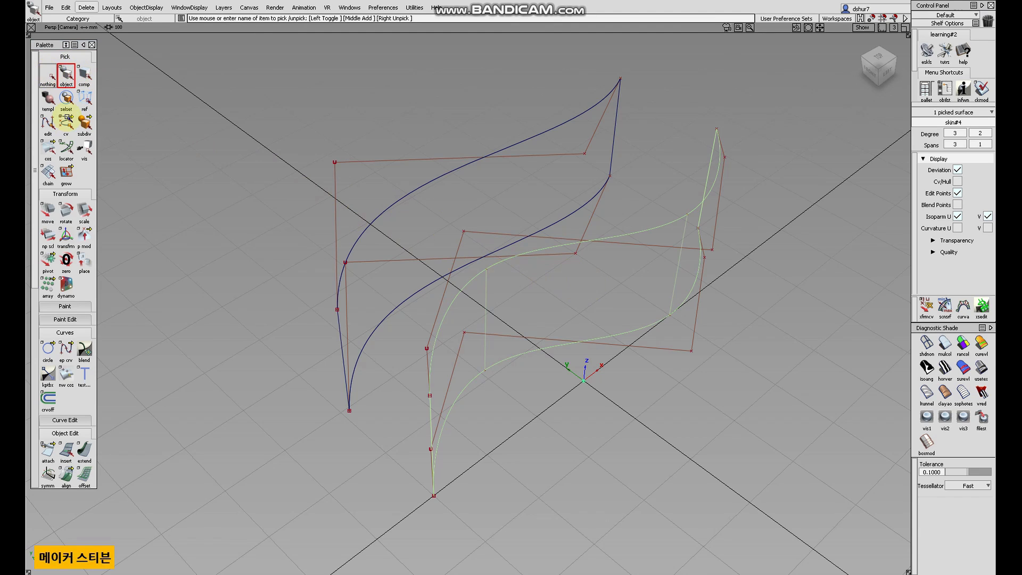
left_click(48, 210)
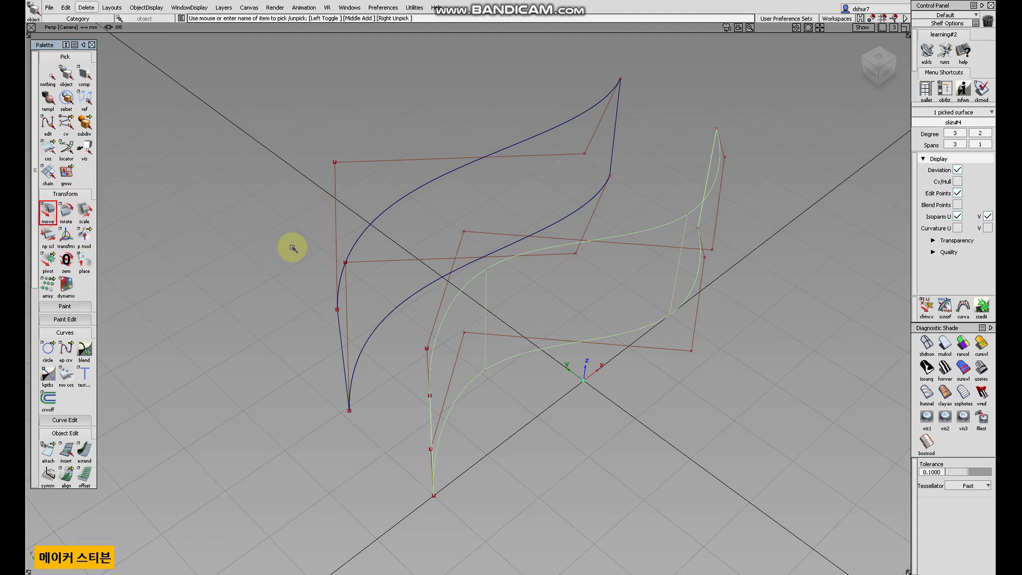
left_click(876, 63)
left_click(580, 365)
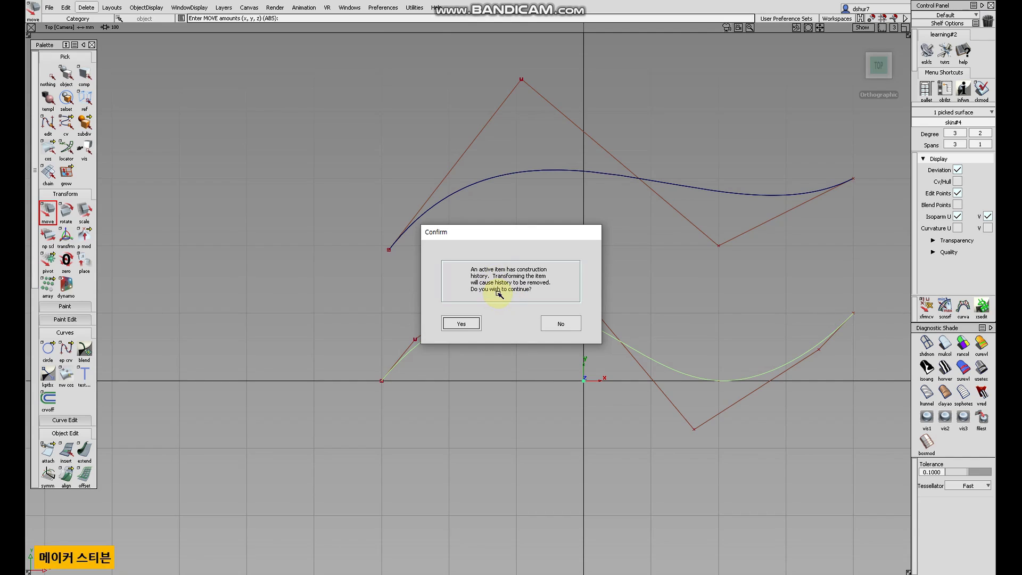
left_click(471, 324)
mouse_move(557, 347)
middle_mouse_down()
mouse_move(522, 342)
mouse_move(557, 362)
middle_mouse_up()
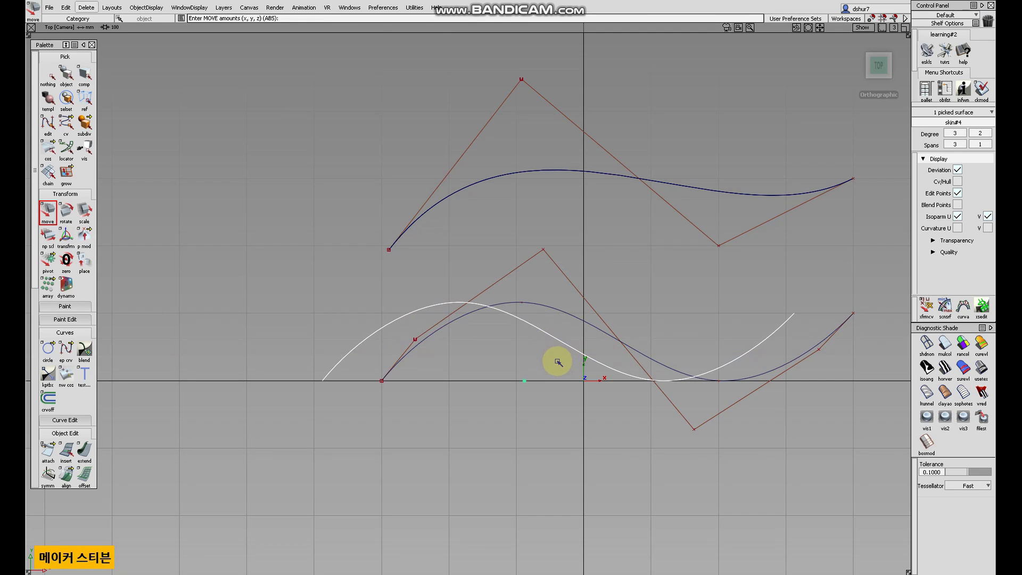
left_click_drag(558, 361, 664, 371, "alt+shift")
left_click(66, 75)
left_click(349, 234)
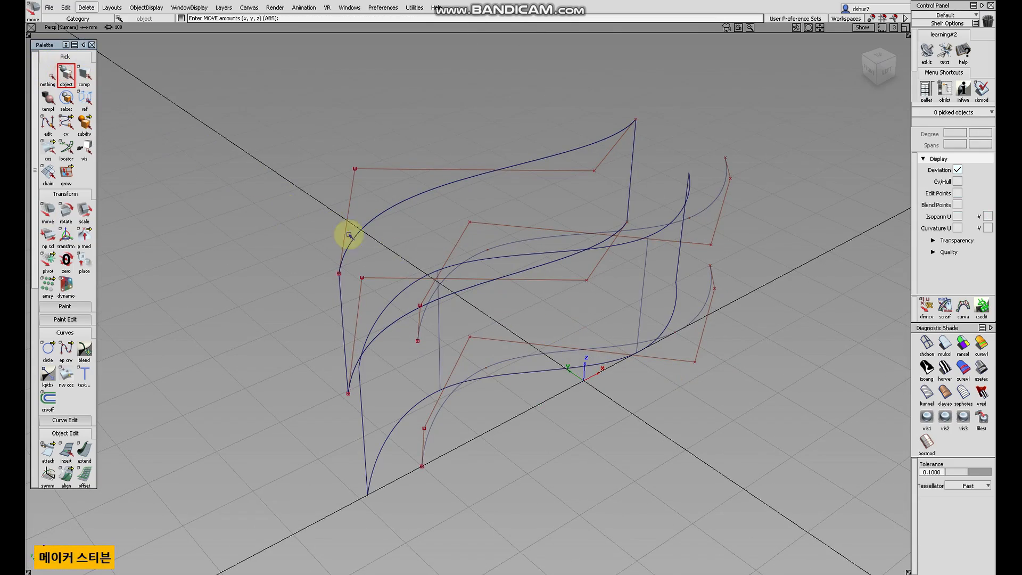
Shade both skin surfaces with the multi-color diagnostic shader
left_click_drag(349, 235, 535, 316, "alt+shift")
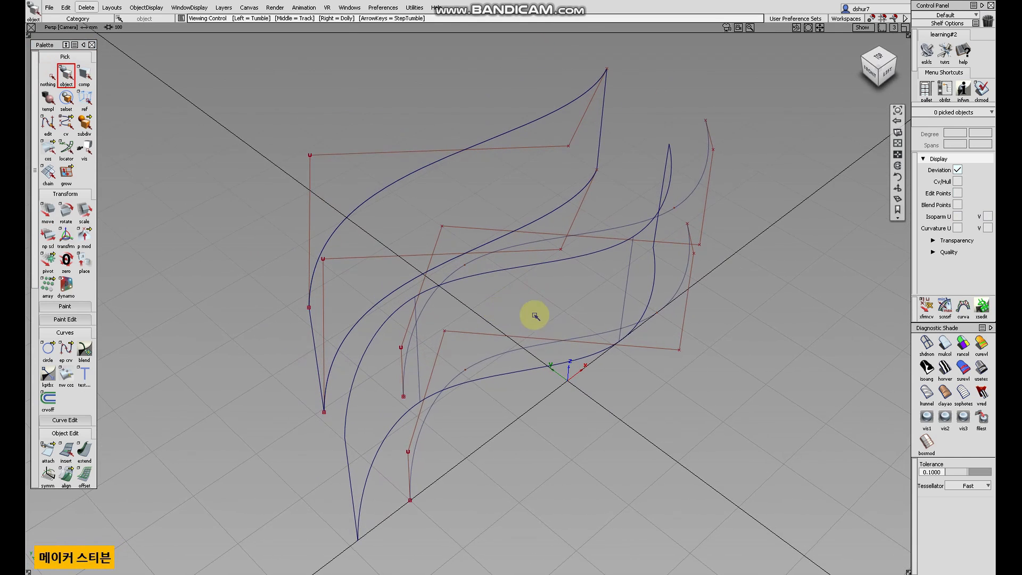
left_click(983, 371)
left_click(946, 367)
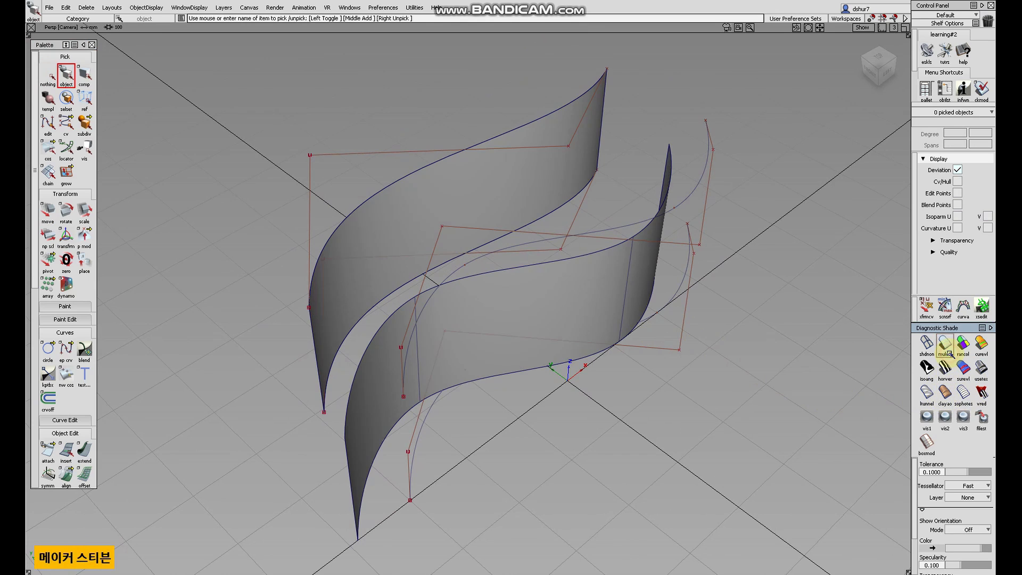
Undo the move of the multi-span skin surface
key("ctrl+z")
key("ctrl+z")
key("ctrl+z")
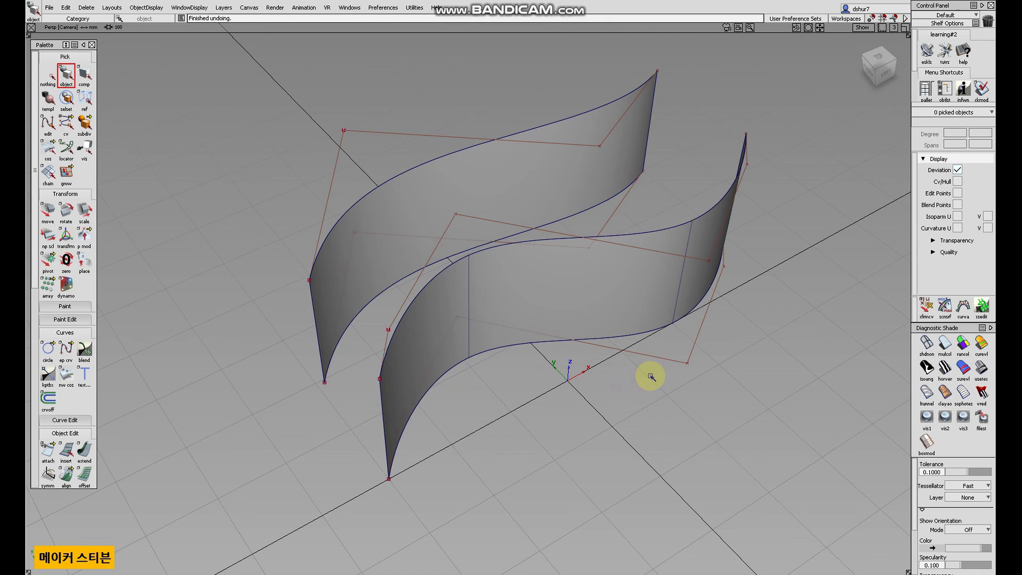
Pick the single-span and then the multi-span skin surface to compare their degree and span values, then clear the selection
left_click_drag(650, 372, 614, 376, "alt+shift")
key("ctrl+z")
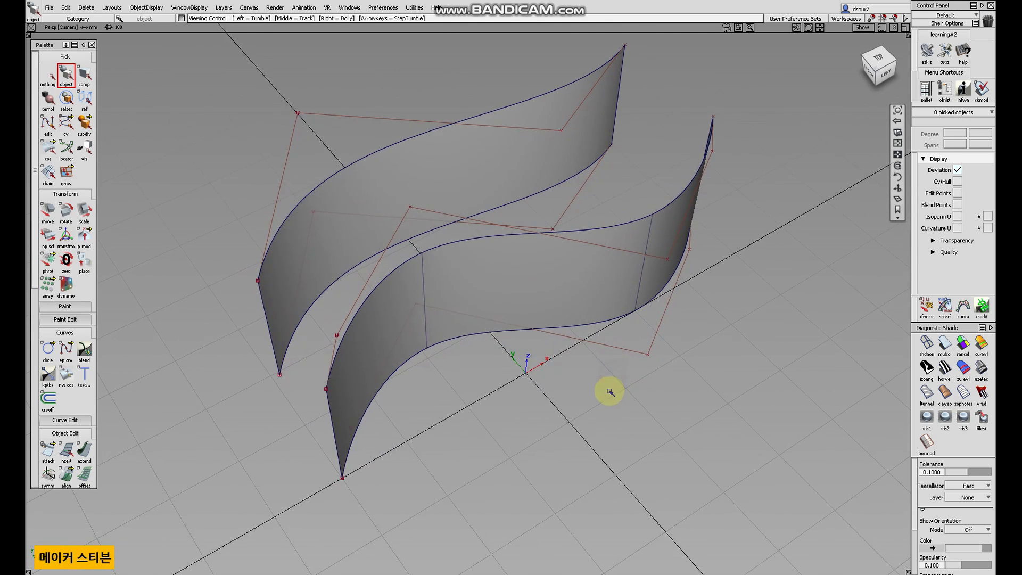
left_click(47, 70)
left_click(66, 73)
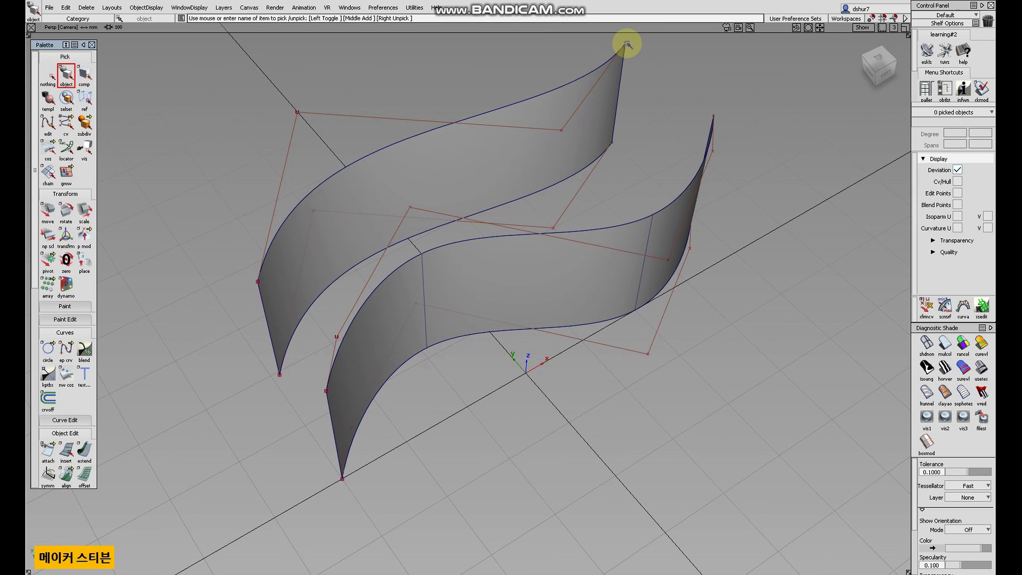
left_click(456, 164)
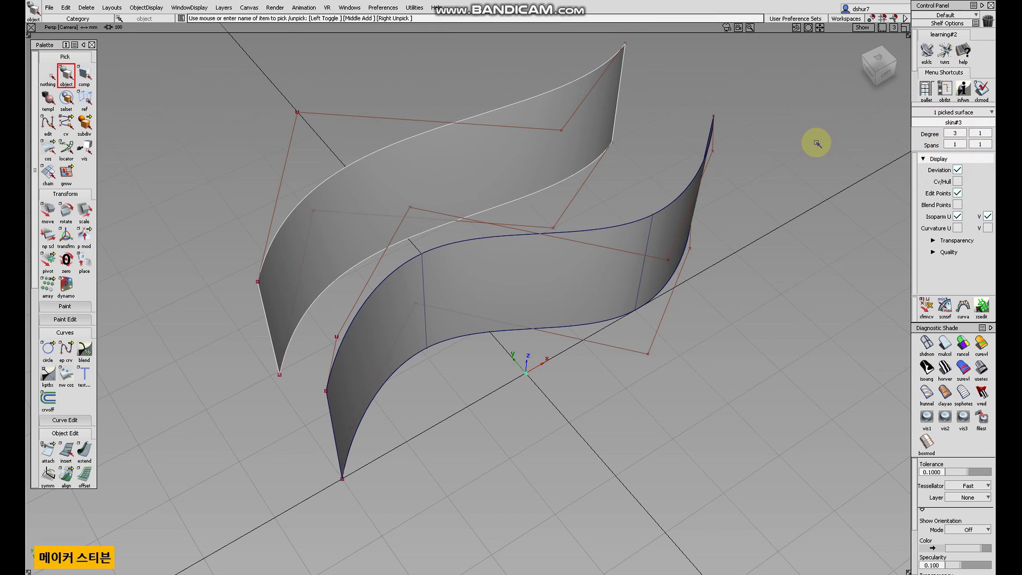
left_click(433, 179)
left_click(591, 296)
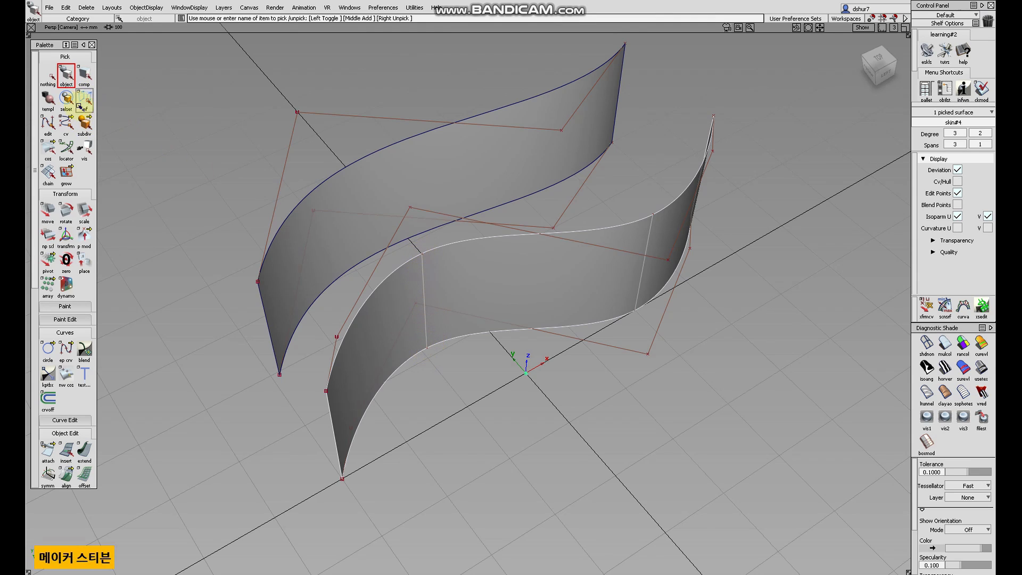
left_click(48, 74)
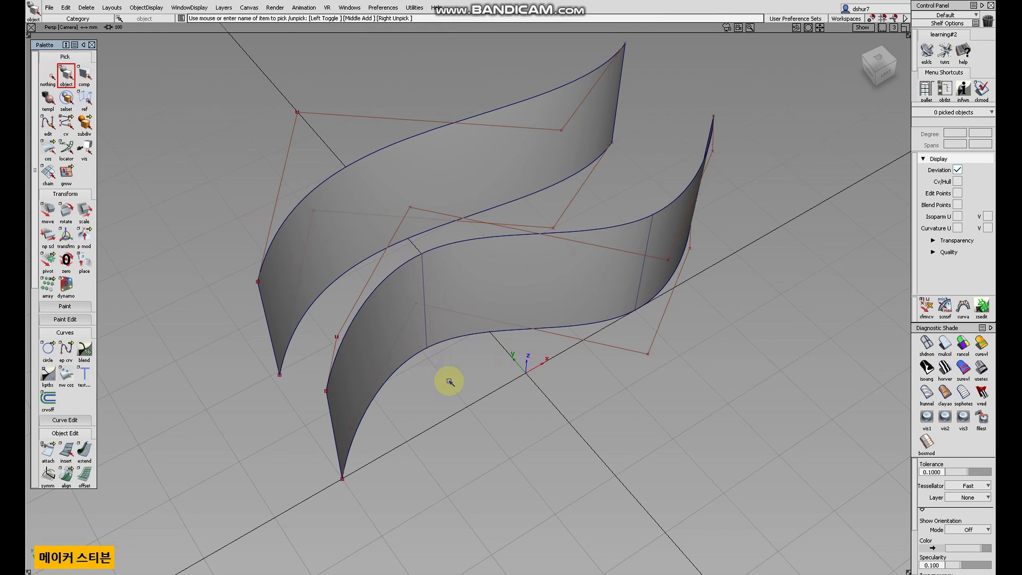
Rebuild the multi-span skin surface with 1 span in U, inspect its deviation from the curves, and accept the result
left_click(494, 322)
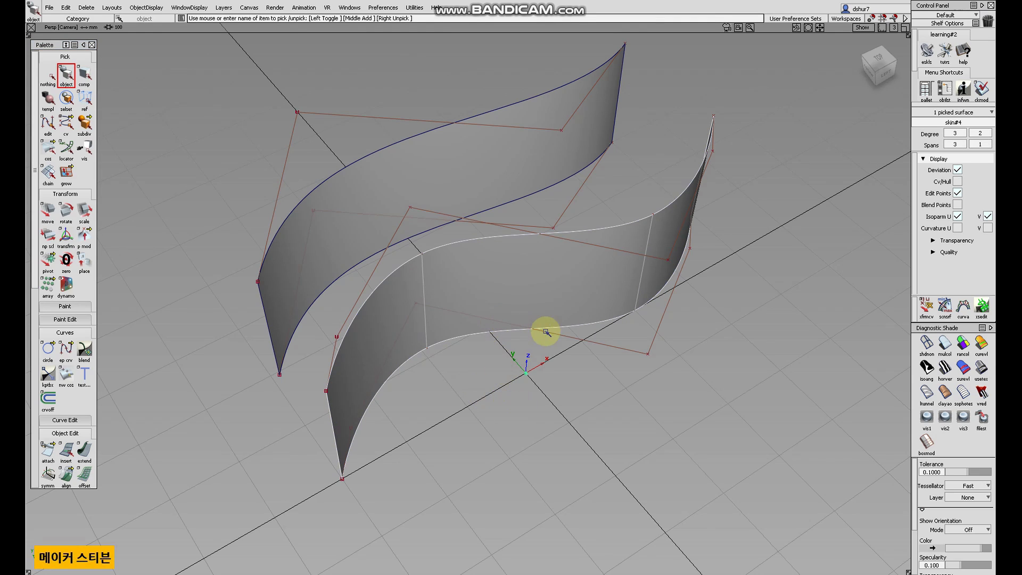
left_click(964, 146)
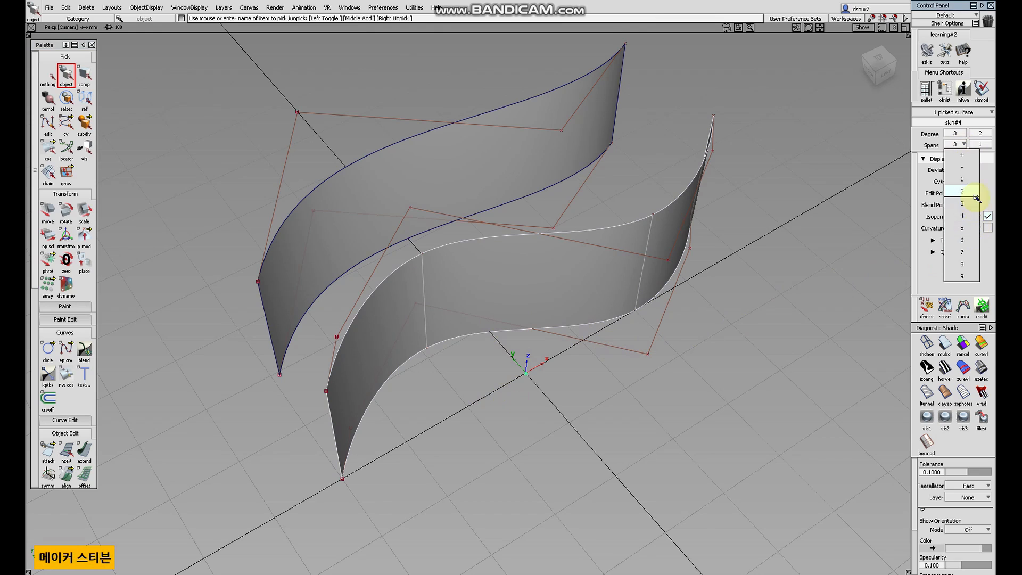
left_click(850, 205)
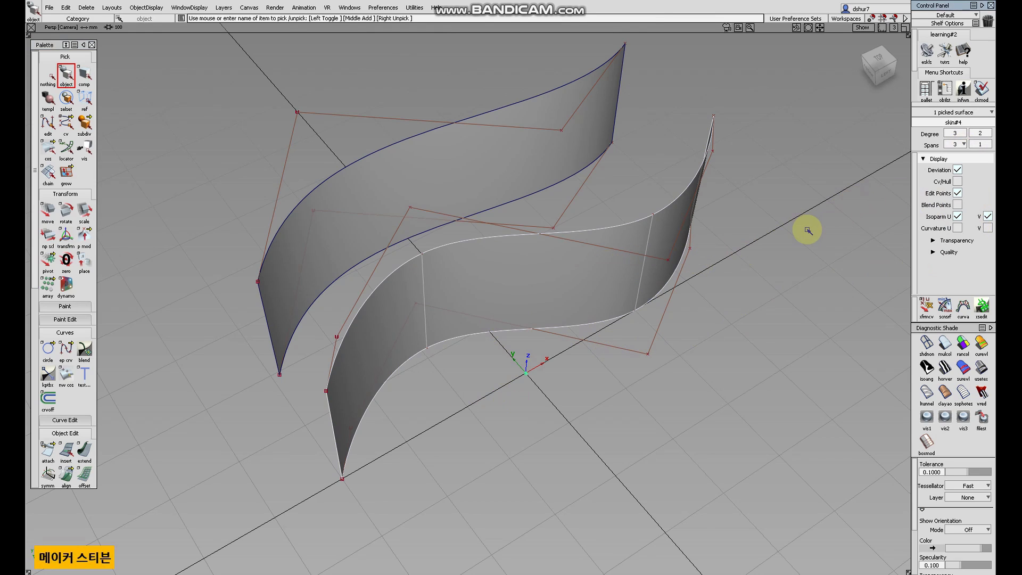
left_click(966, 145)
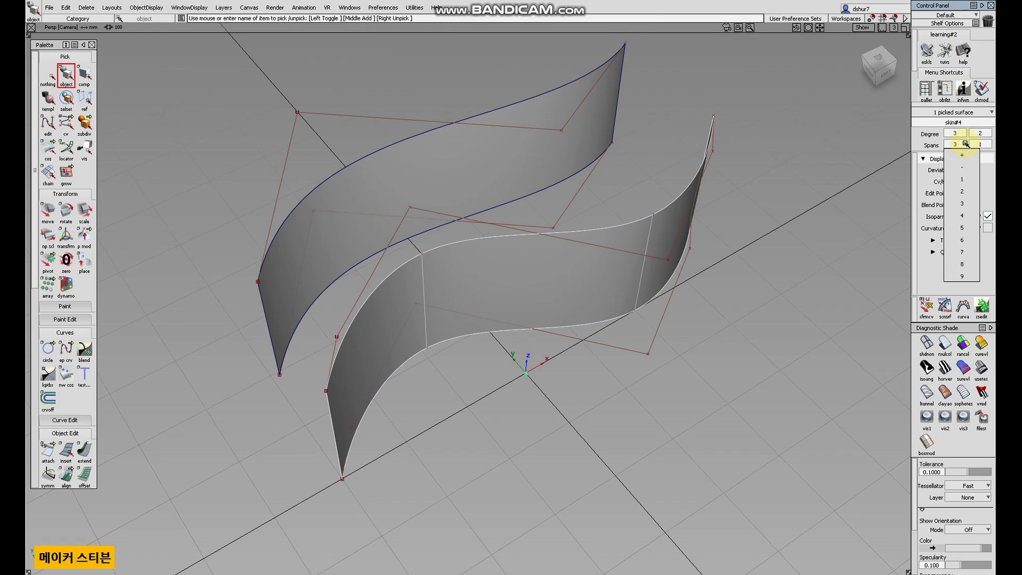
left_click(970, 179)
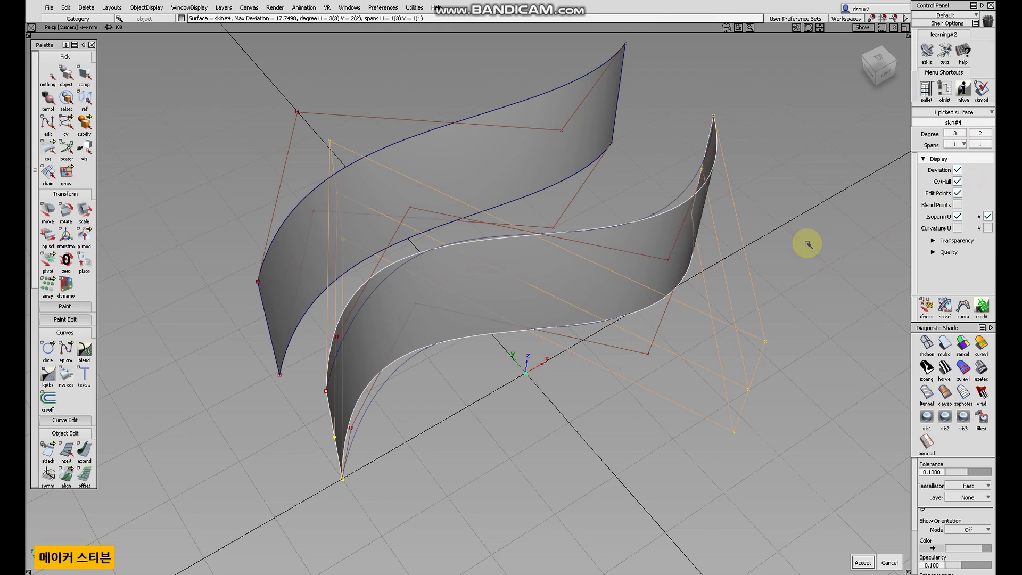
left_click_drag(809, 244, 745, 283, "alt+shift")
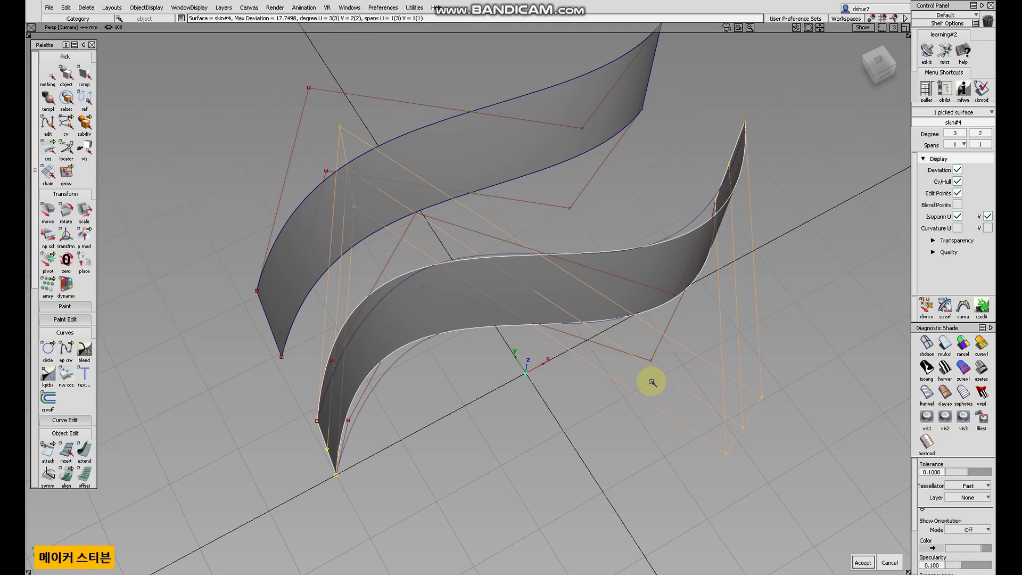
left_click_drag(514, 415, 618, 432, "alt+shift")
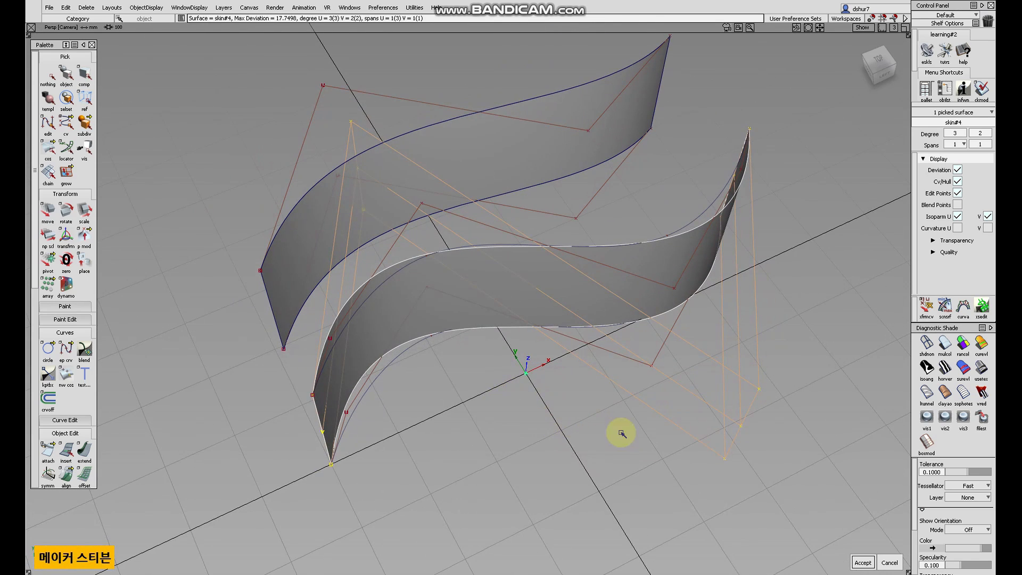
left_click(863, 562)
left_click(61, 77)
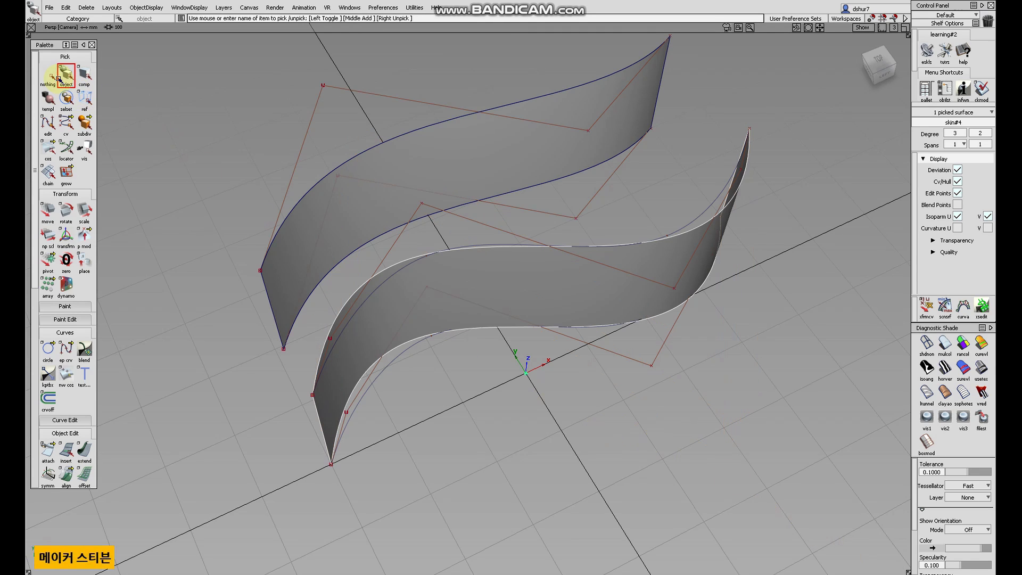
left_click(49, 77)
Delete both skin surfaces together with all their curves
mouse_move(666, 326)
left_mouse_down("alt+shift")
mouse_move(642, 376)
mouse_move(586, 349)
mouse_move(559, 288)
mouse_move(518, 330)
mouse_move(537, 385)
mouse_move(620, 383)
mouse_move(684, 288)
mouse_move(658, 316)
left_mouse_up("alt+shift")
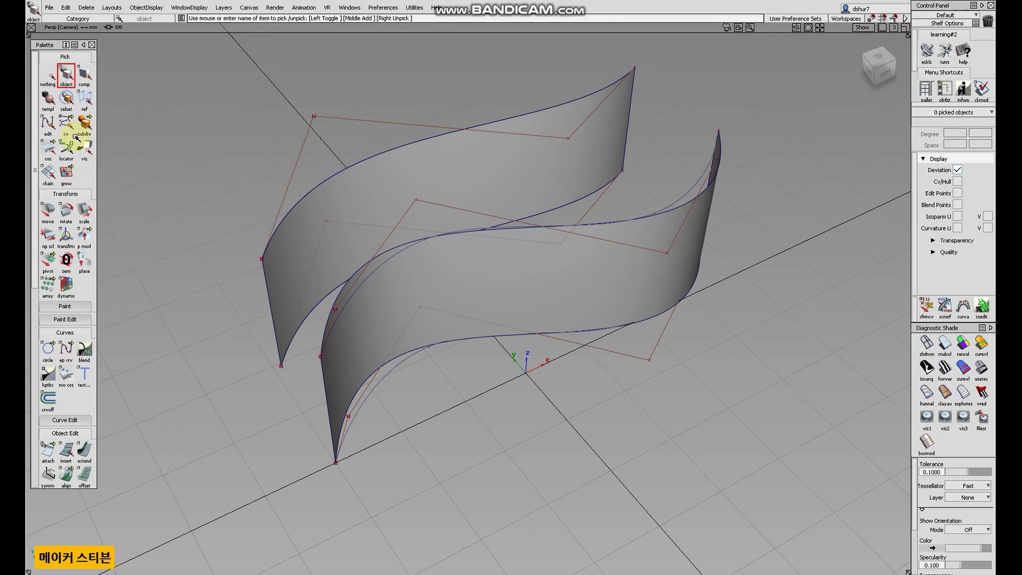
key("Delete")
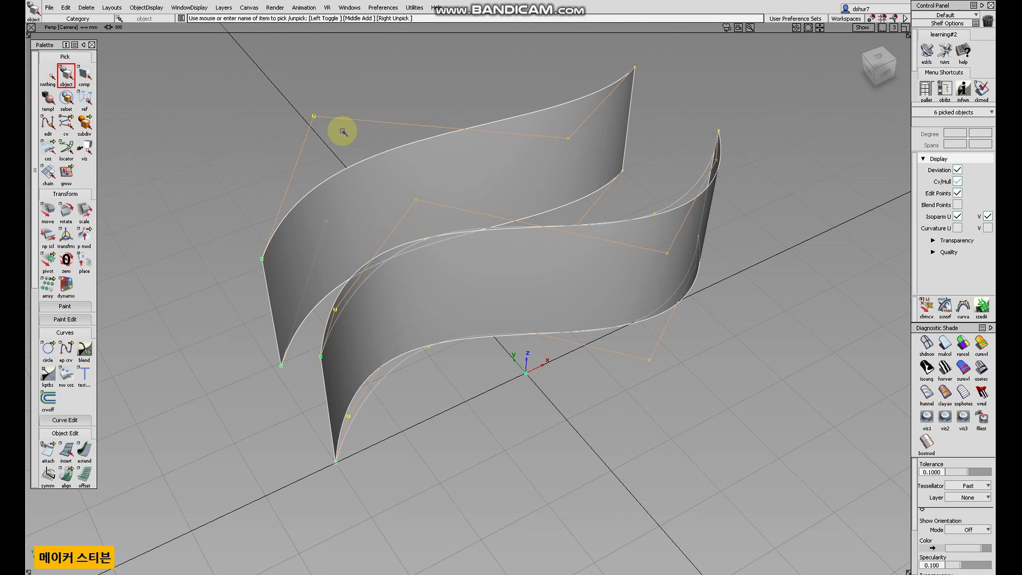
key("Return")
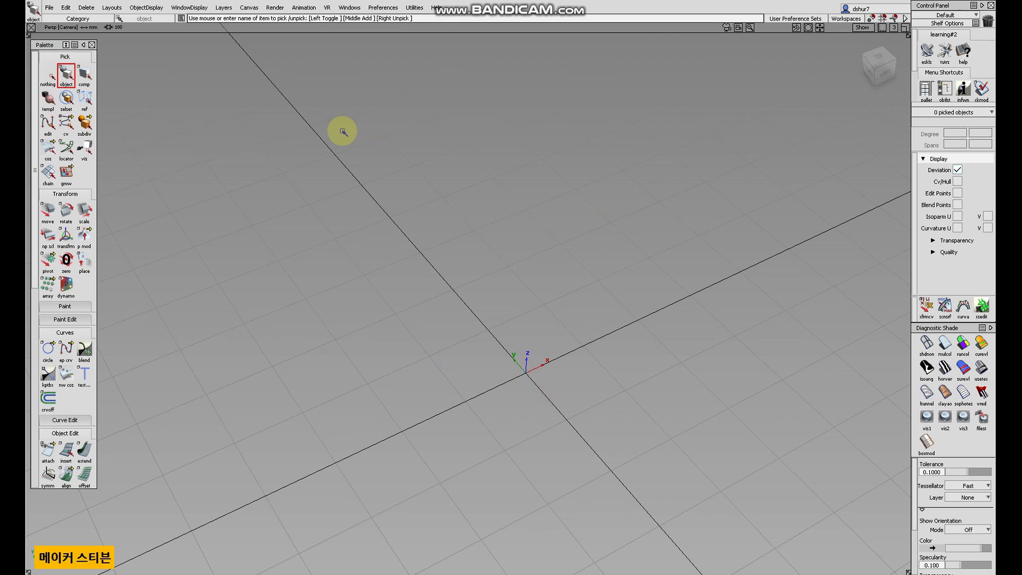
Draw a degree 3 arch in the top view from four CVs, two grid squares either side of the origin and two squares high
left_click(877, 57)
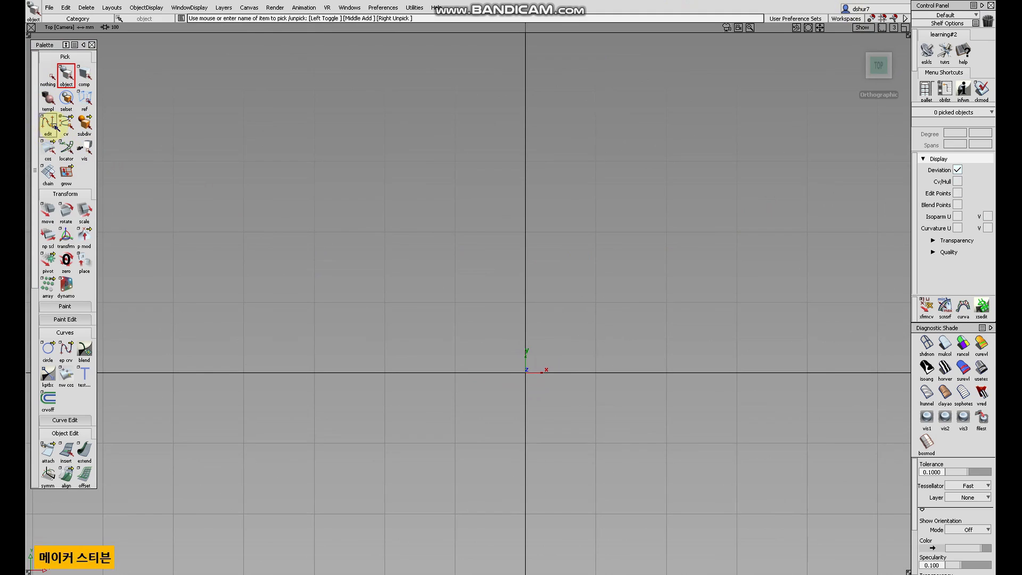
scroll(82, 285, "down", 3)
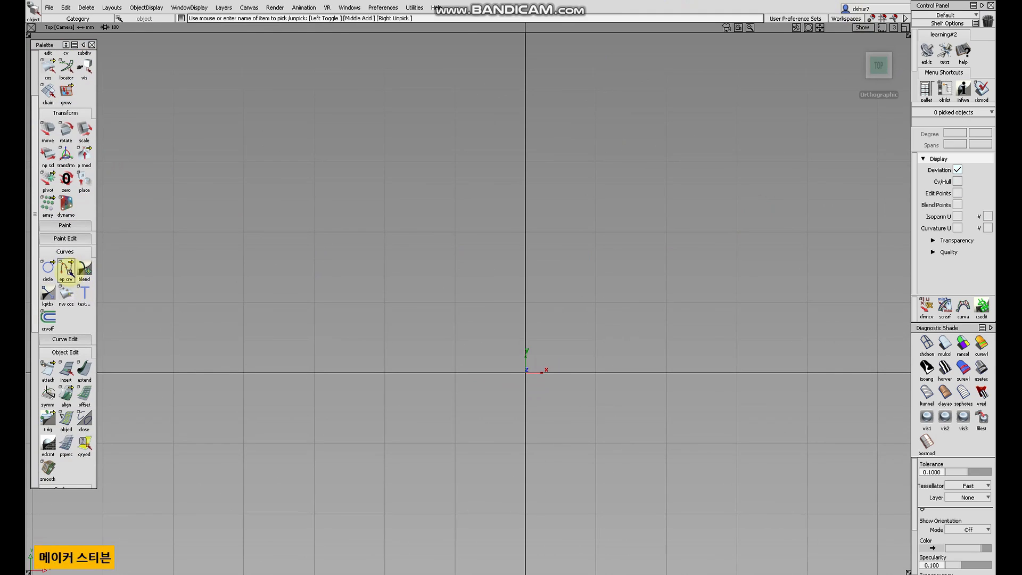
left_click(66, 270)
left_click(86, 268)
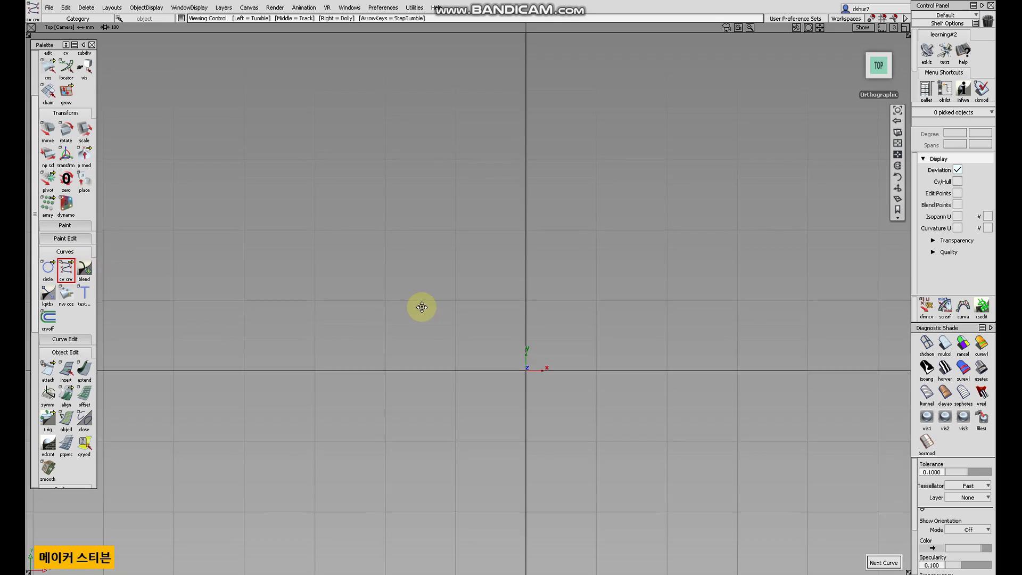
middle_click_drag(422, 304, 336, 249, "alt+shift")
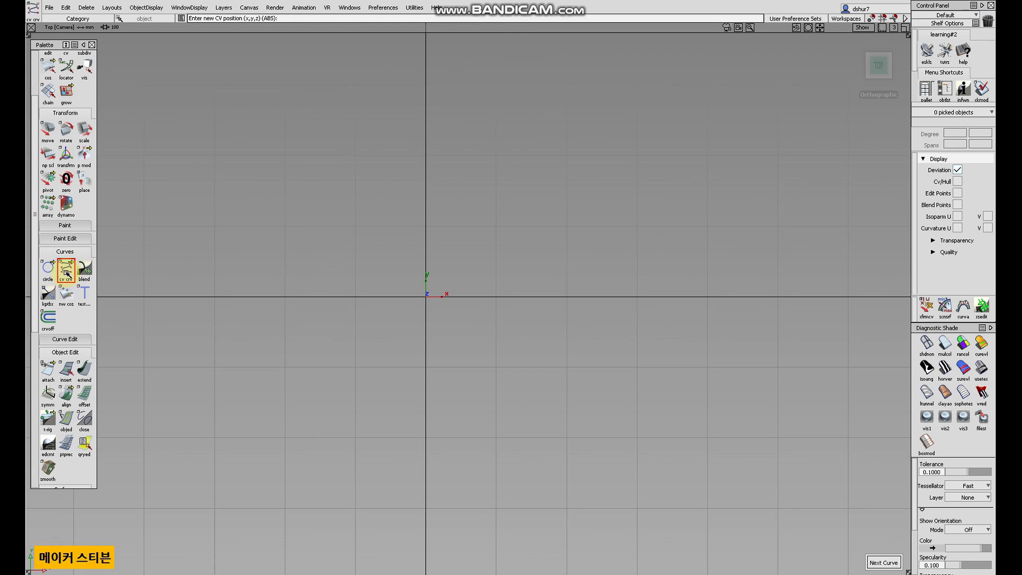
left_click(288, 295)
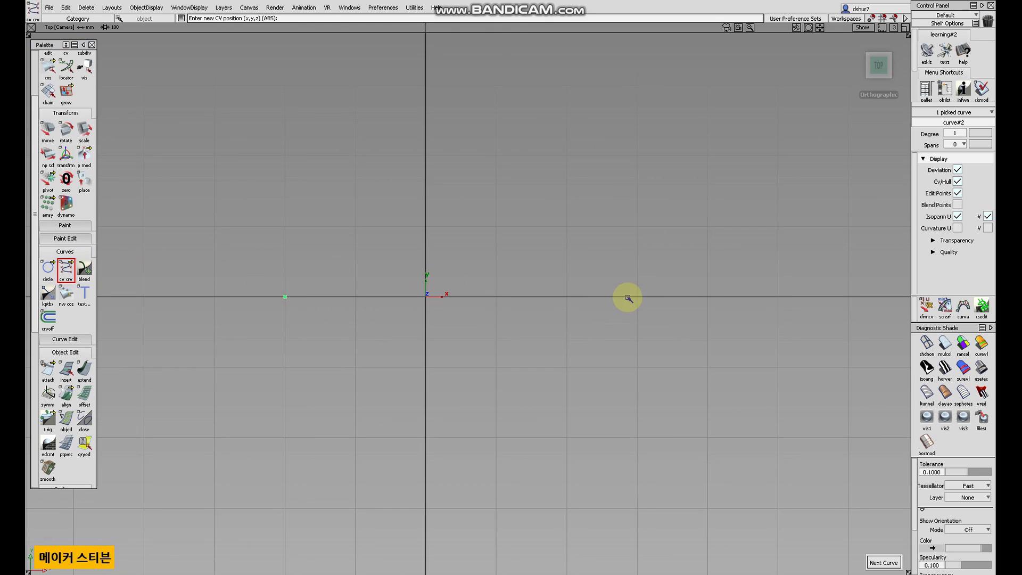
middle_click_drag(571, 296, 594, 281, "alt+shift")
key("ctrl+z")
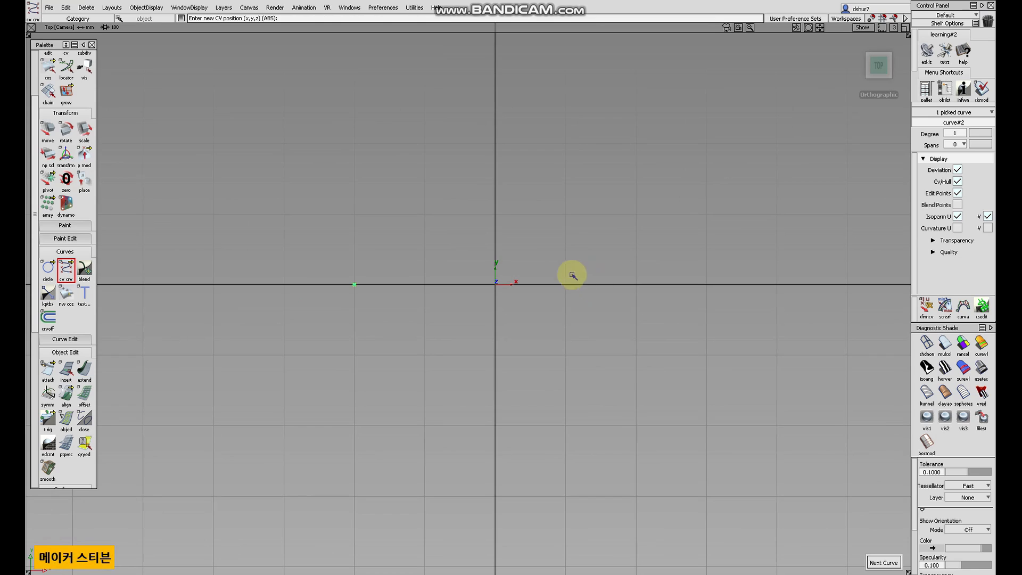
left_click(354, 143)
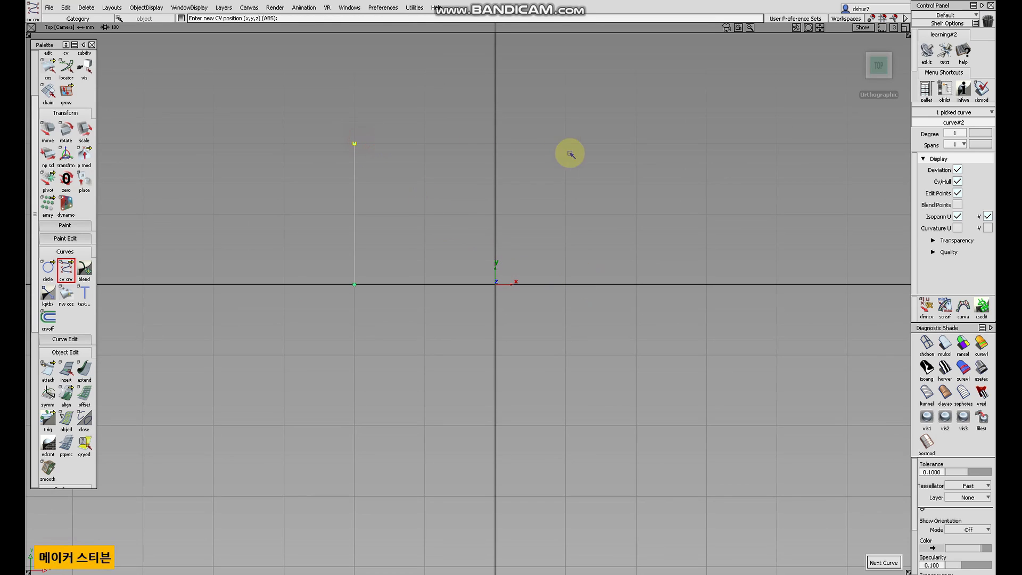
left_click(636, 143)
left_click(636, 285)
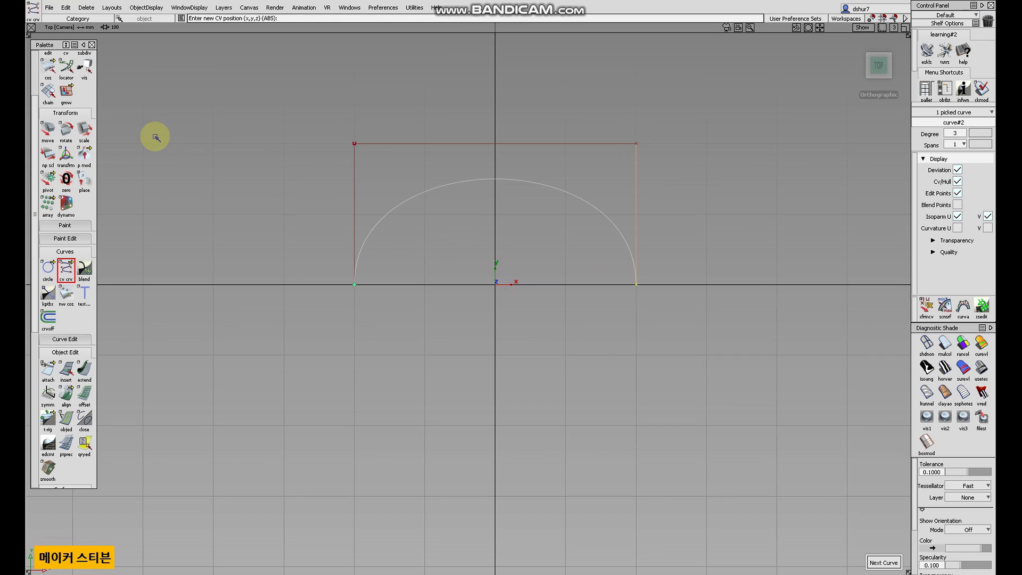
Finish the CV curve, collapse the transform tool group, and pick the arch as an object
left_click(35, 64)
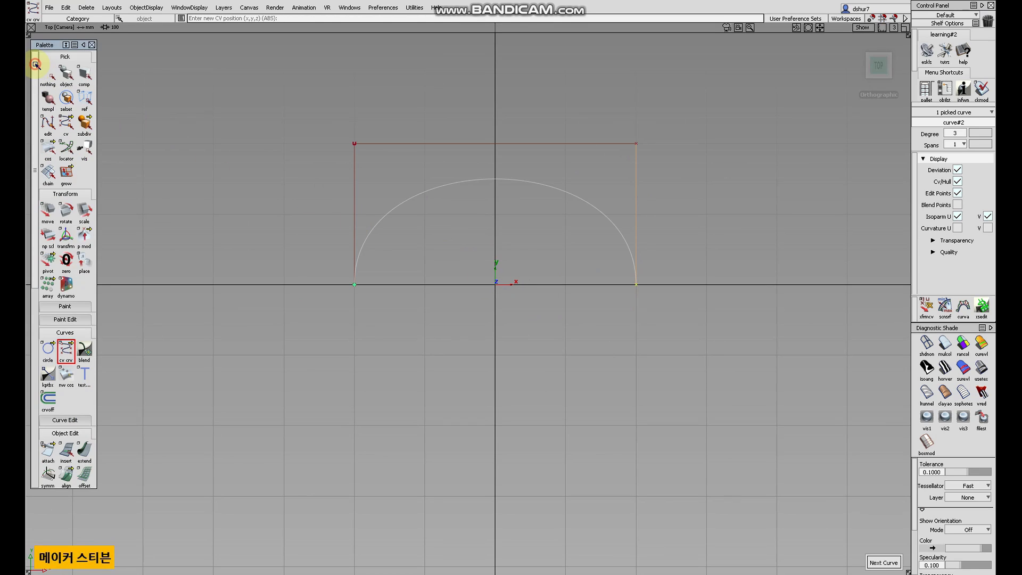
left_click(53, 59)
left_click(70, 73)
left_click(65, 56)
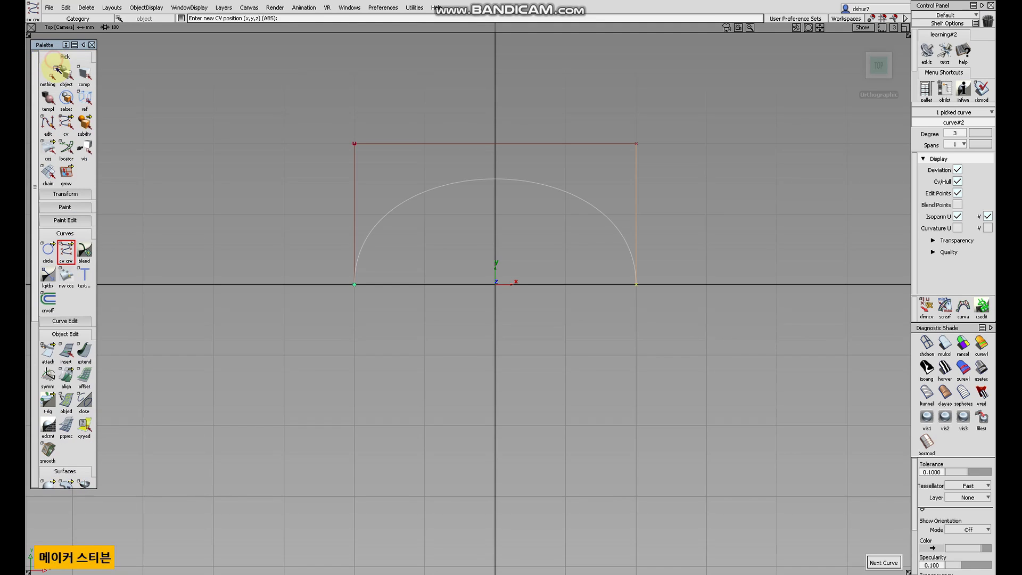
left_click(66, 75)
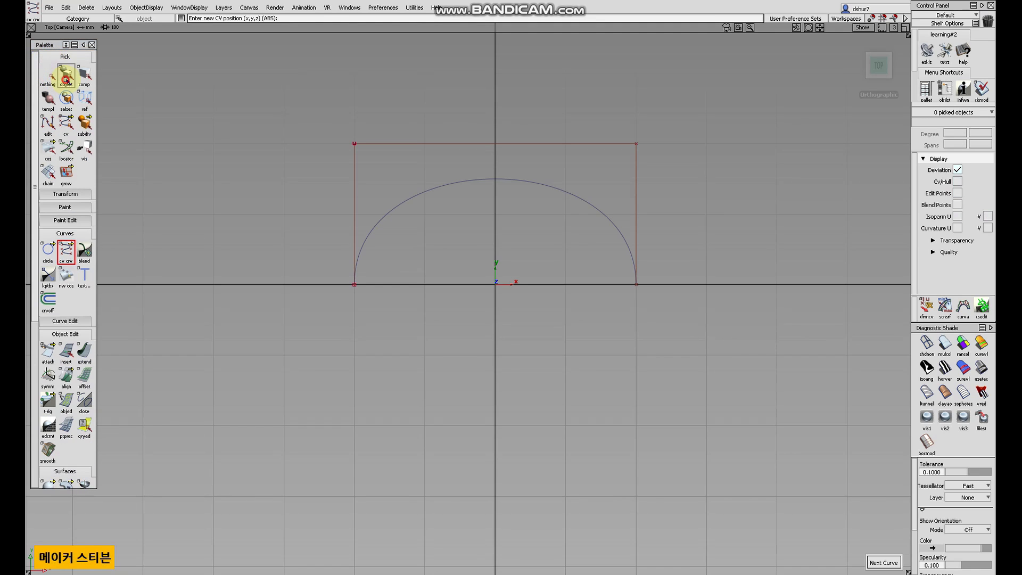
left_click(354, 199)
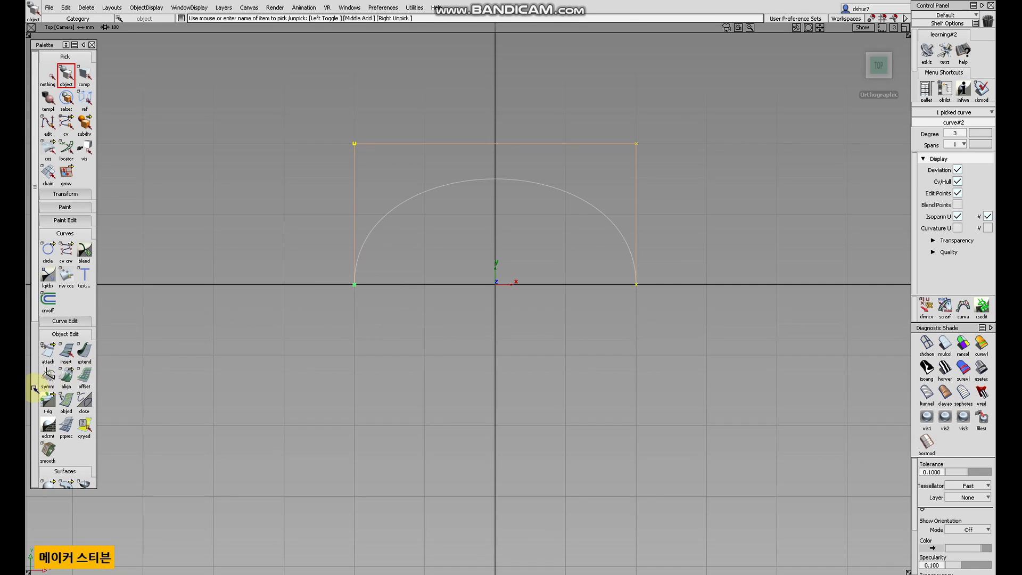
Place a primitive sphere at the origin, then pick it and delete it
scroll(34, 389, "down", 5)
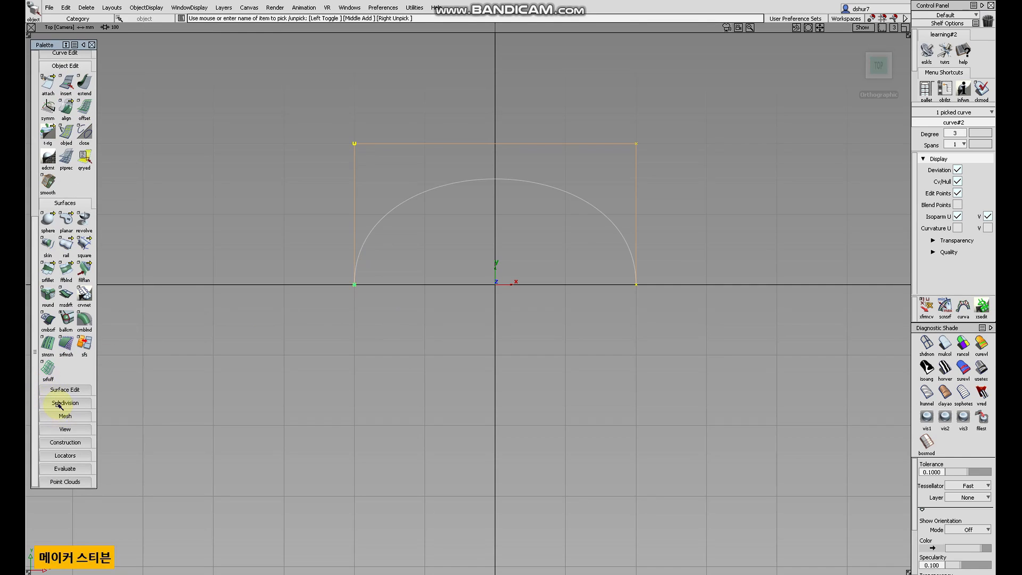
left_click(47, 219)
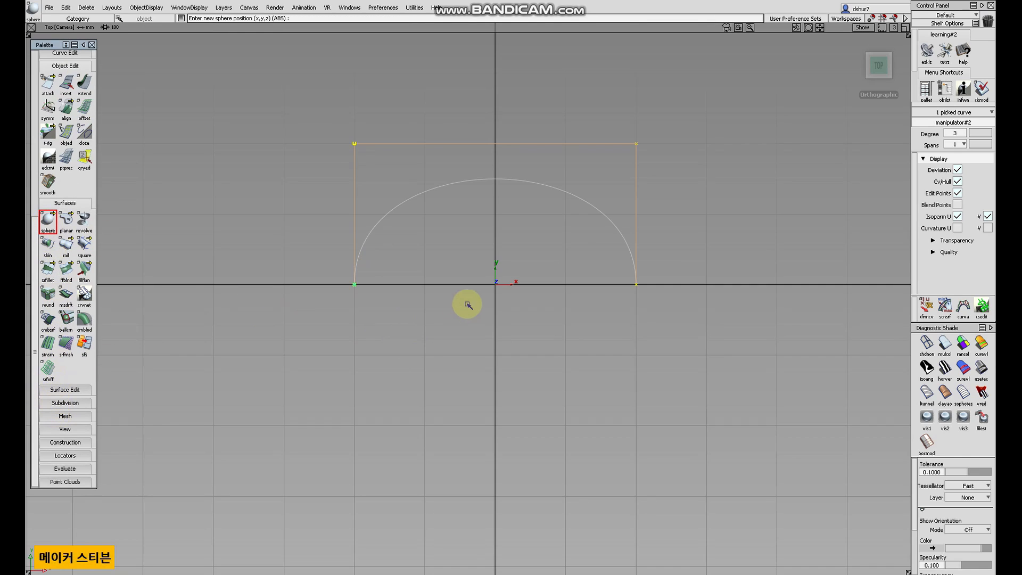
left_click(483, 293)
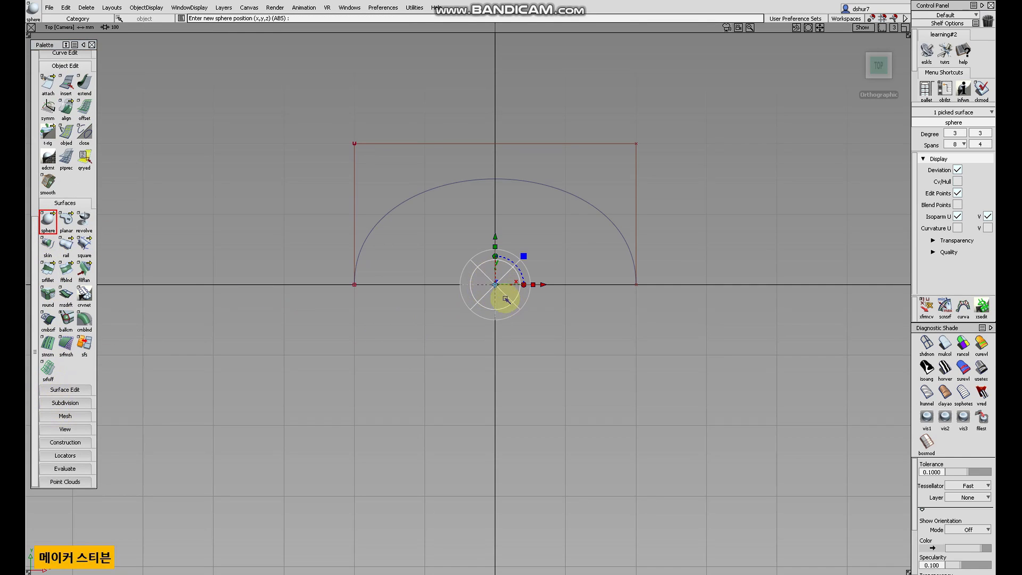
scroll(35, 57, "up", 5)
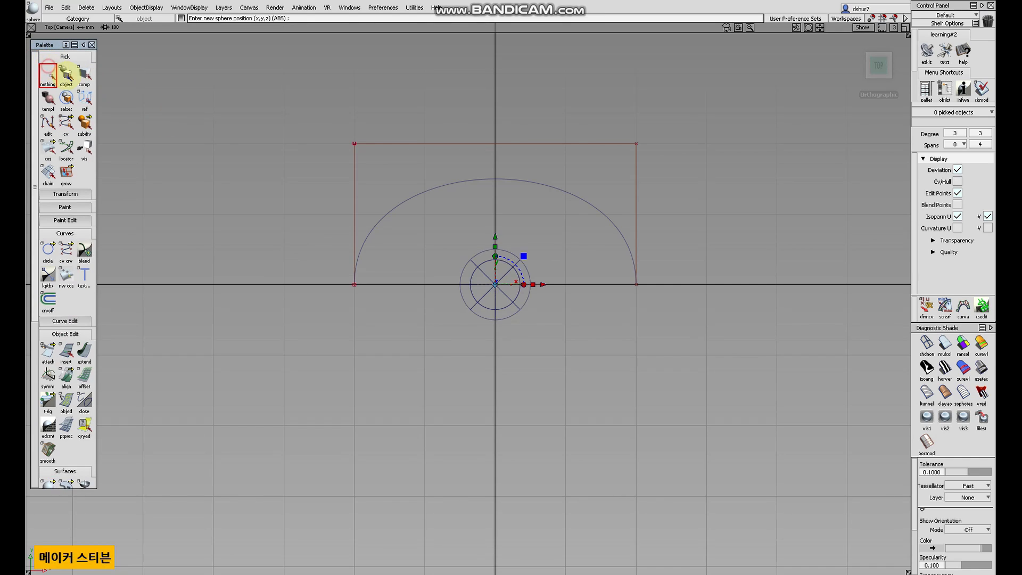
left_click(66, 74)
left_click(426, 278)
left_click(492, 306)
key("Delete")
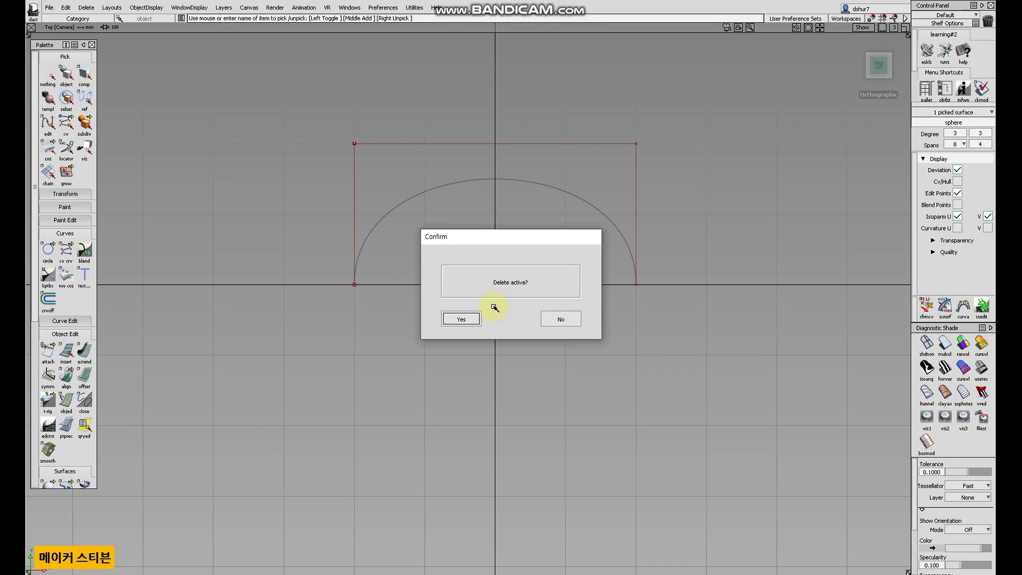
key("Return")
Set the New CV Curve tool's pivot position to Curve Center with uniform knot spacing and degree 3
double_click(66, 249)
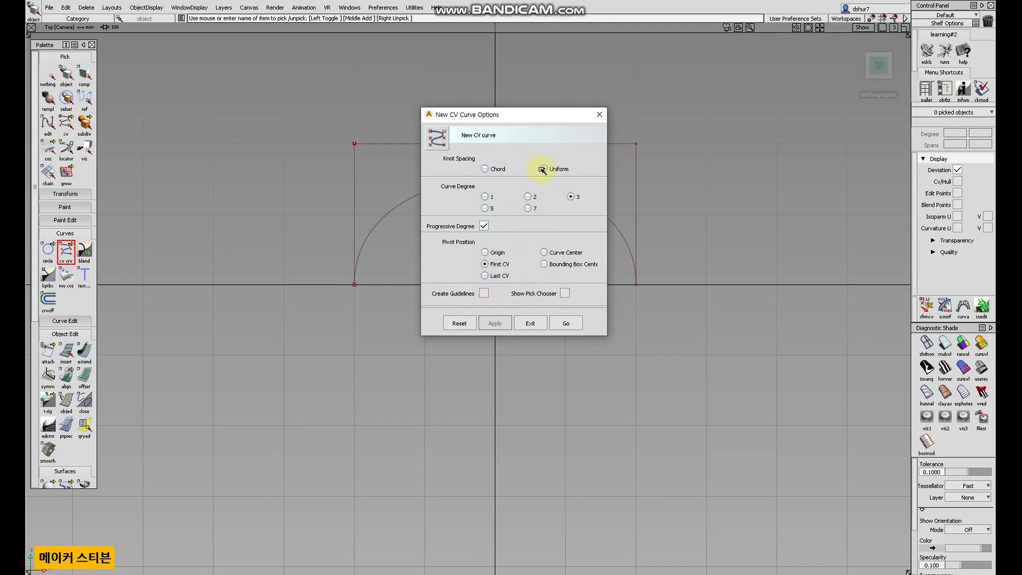
left_click_drag(551, 118, 302, 54)
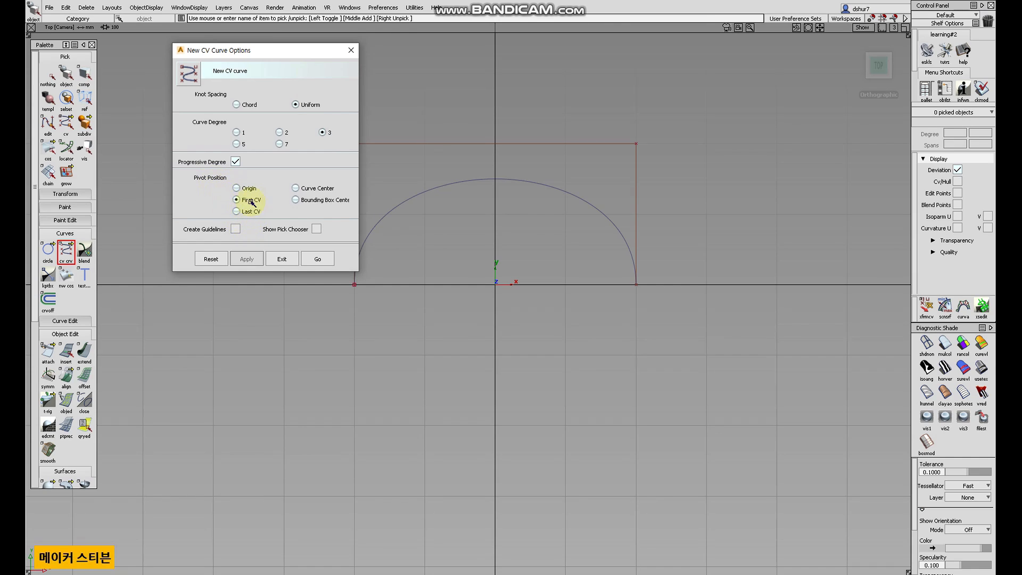
left_click_drag(280, 53, 239, 45)
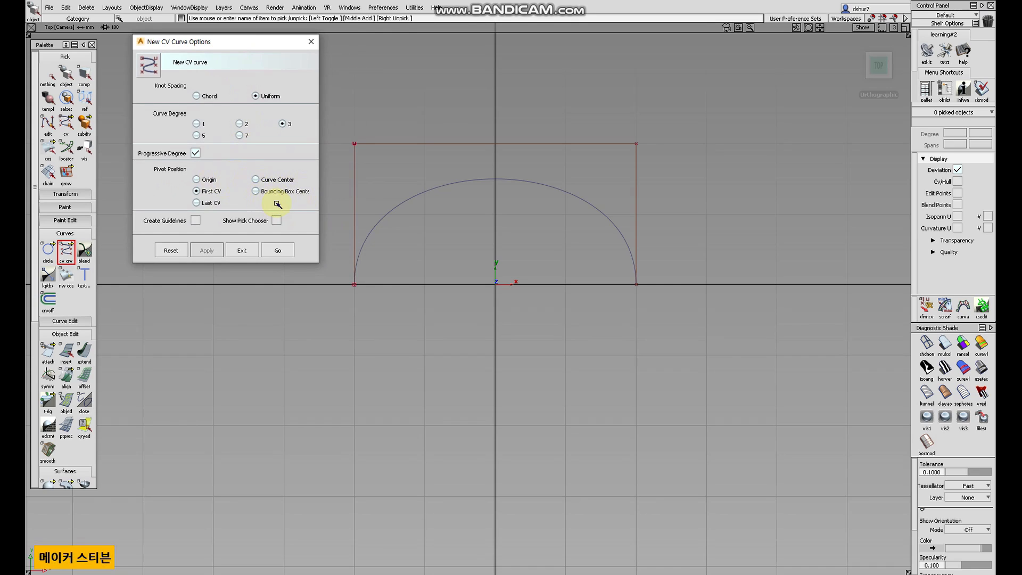
left_click(281, 249)
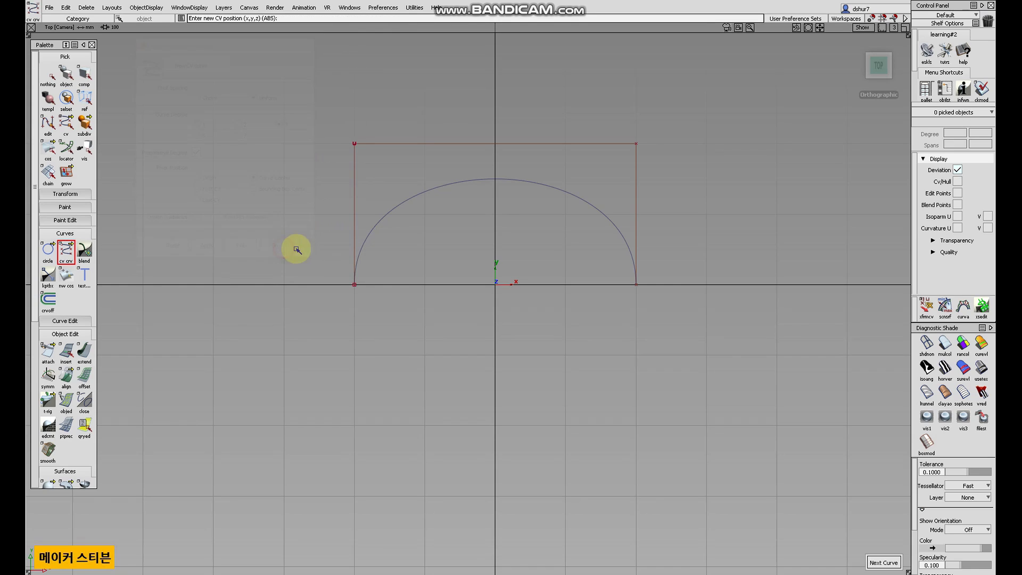
Draw a degree 3 curve below the arch from four CVs, sharing its end points and reaching one grid square down
left_click(360, 298)
left_click(359, 358)
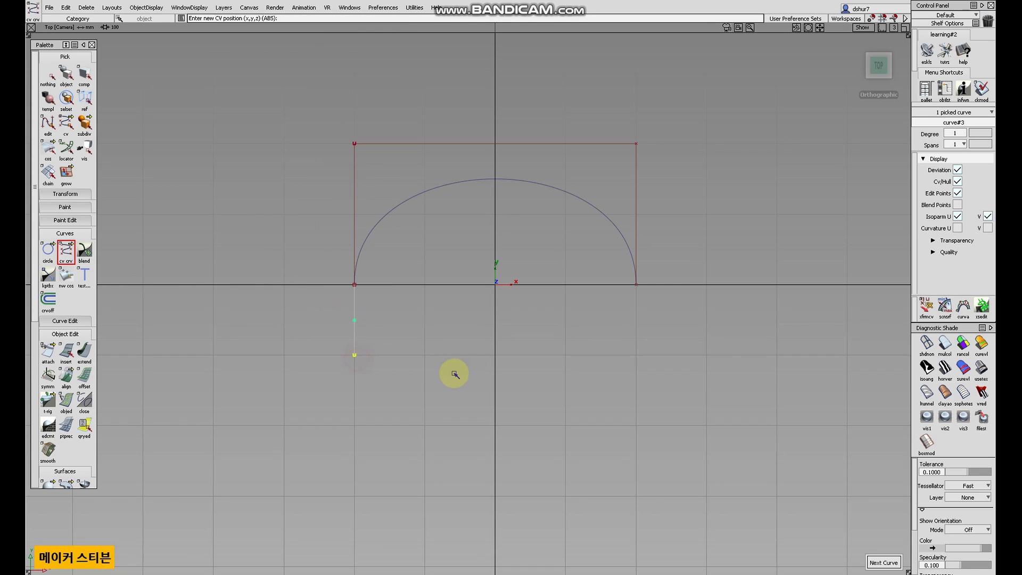
left_click(637, 363)
left_click(637, 292)
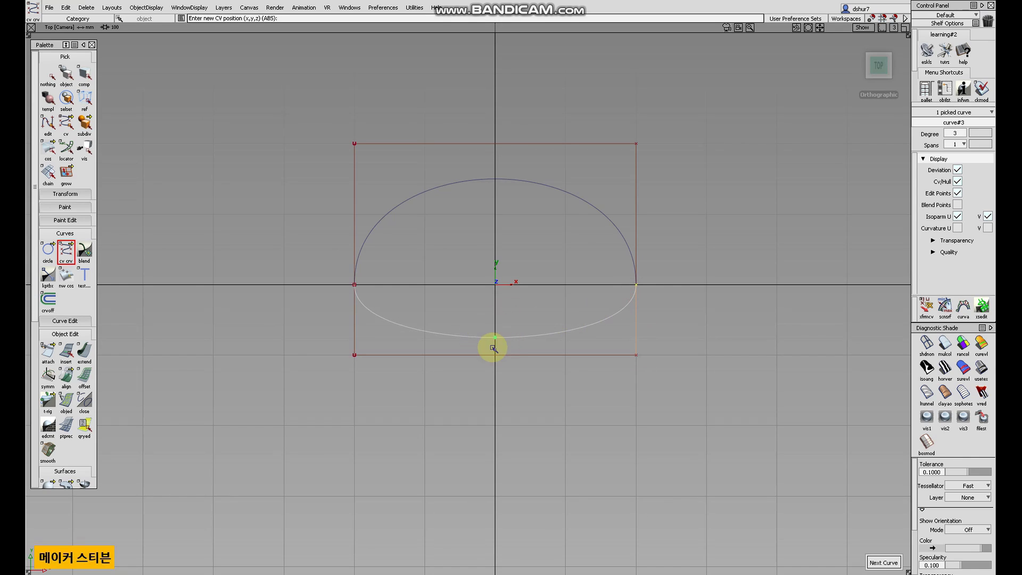
Pick the curve below the arch and delete it
left_click(54, 68)
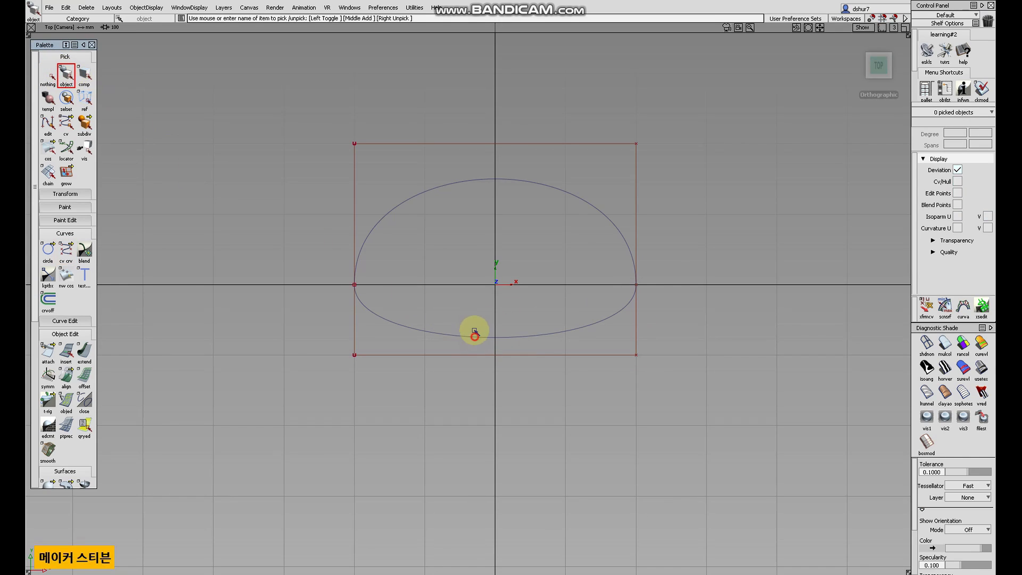
left_click(457, 341)
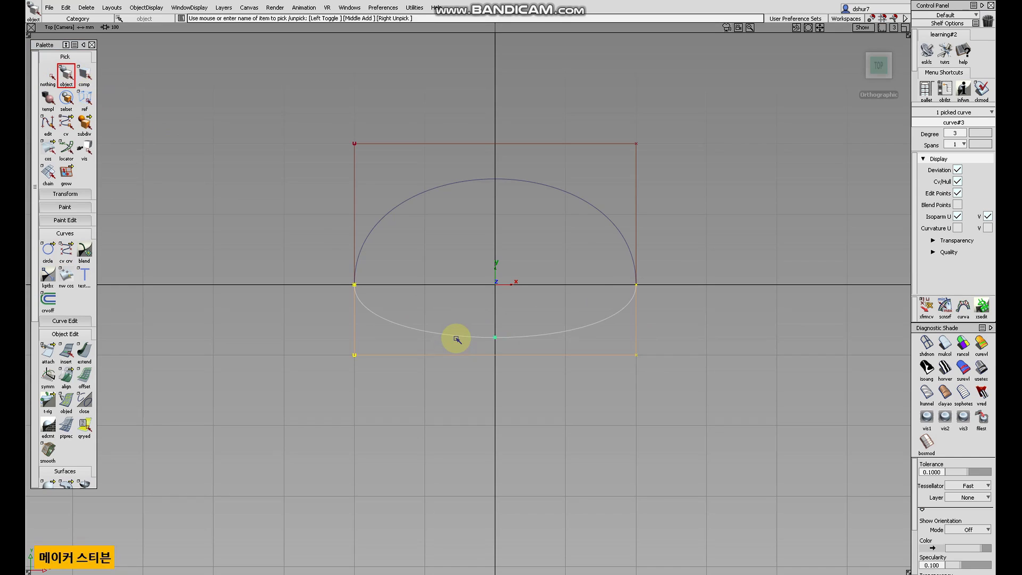
key("Delete")
left_click(461, 319)
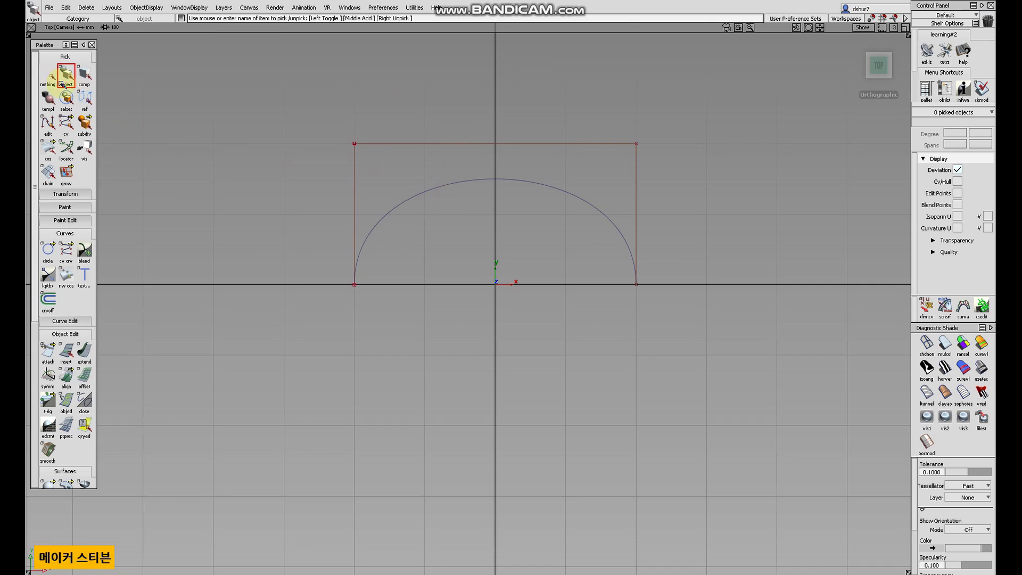
Draw a degree 3 edit point line with chord spacing one grid square below the X axis, two squares either side of the origin
left_click_drag(65, 248, 102, 262)
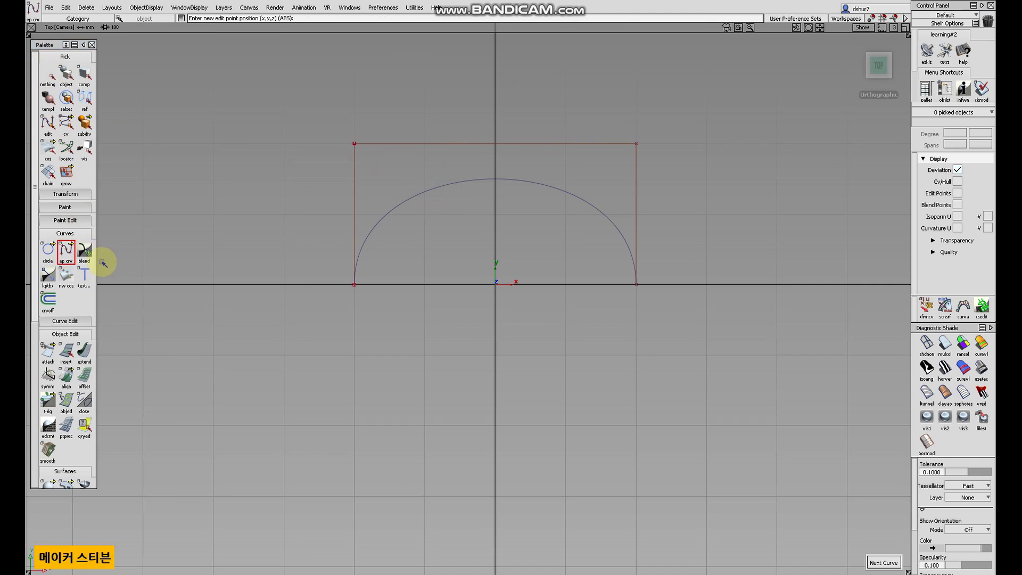
double_click(66, 255)
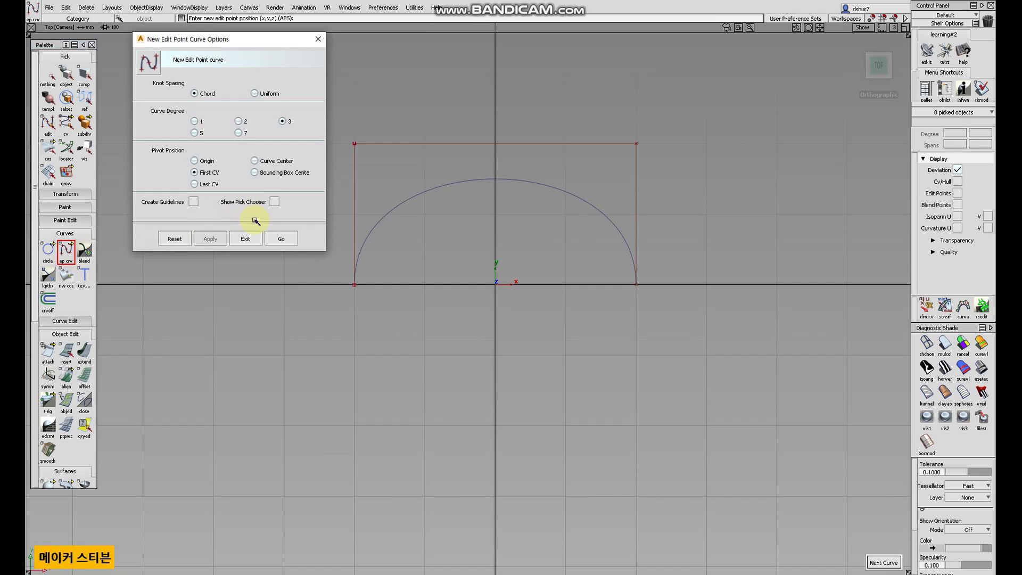
left_click(284, 239)
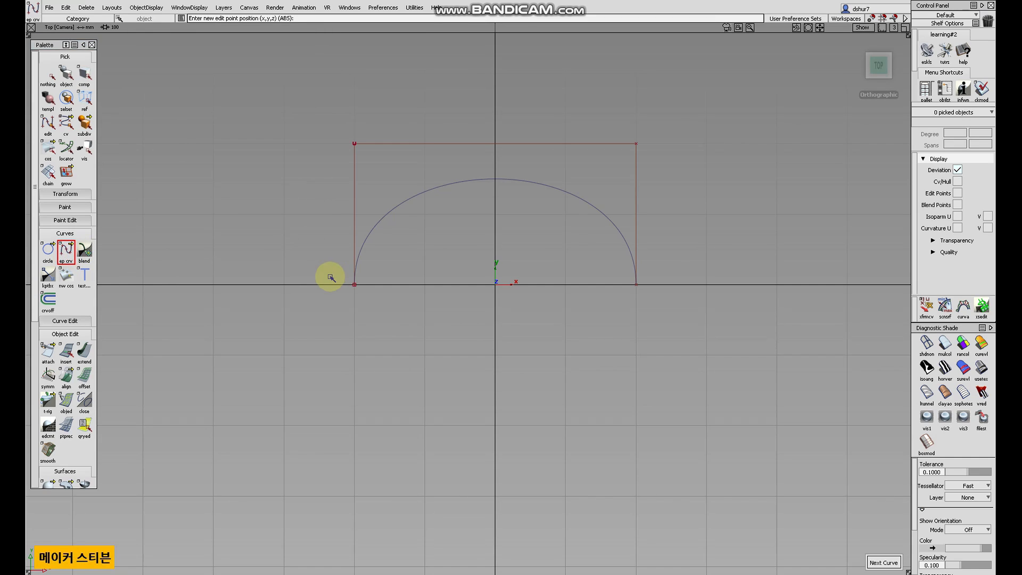
left_click(354, 355)
left_click(636, 355)
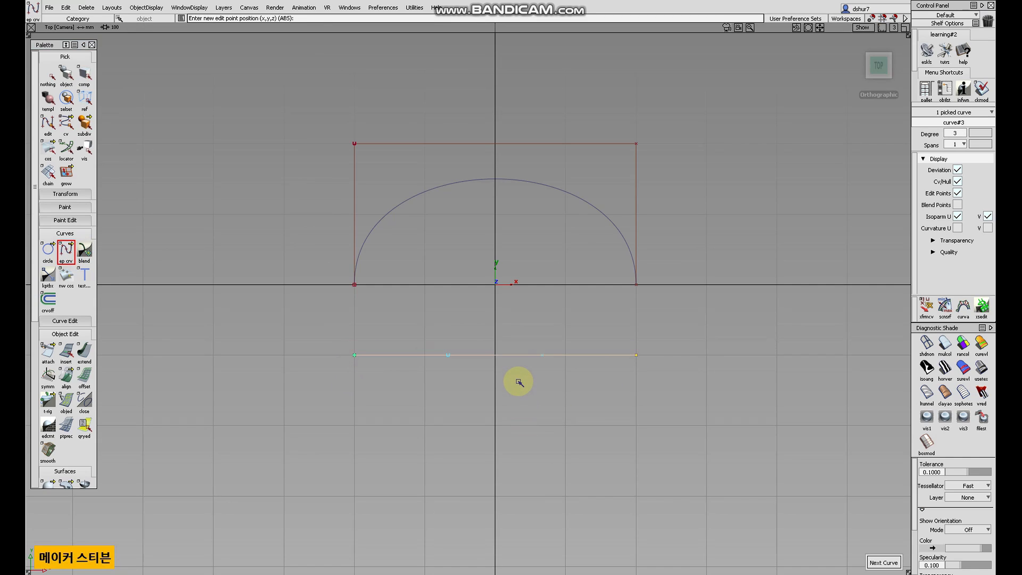
left_click(49, 76)
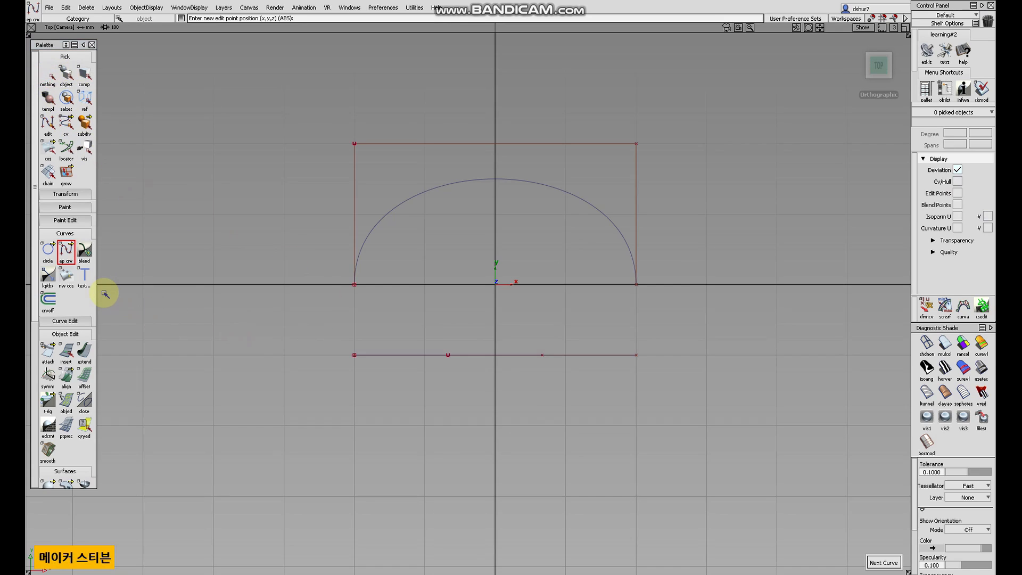
Pick the two middle CVs of the edit point line and move them up about one grid square
left_click(66, 123)
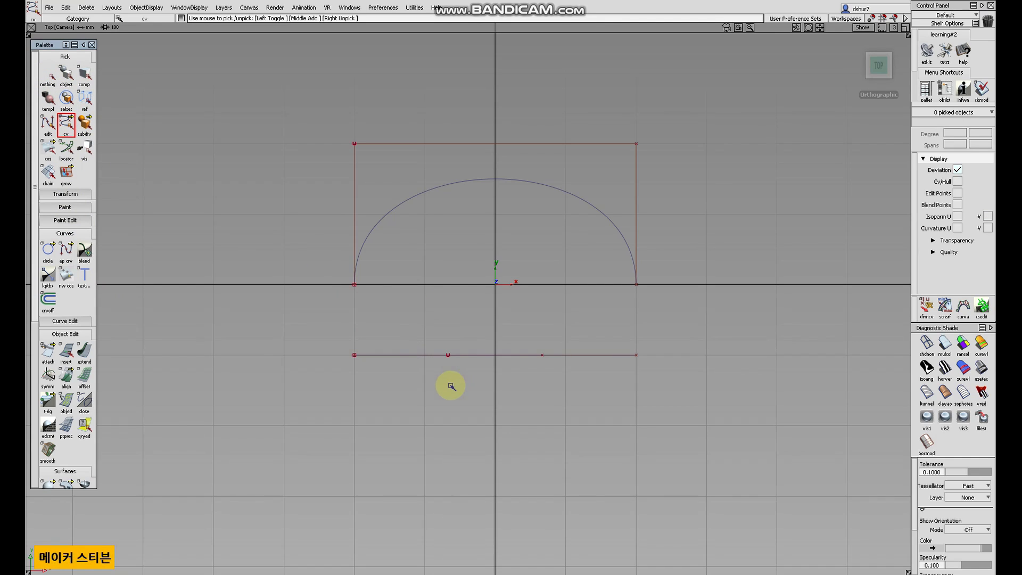
left_click_drag(427, 387, 591, 309)
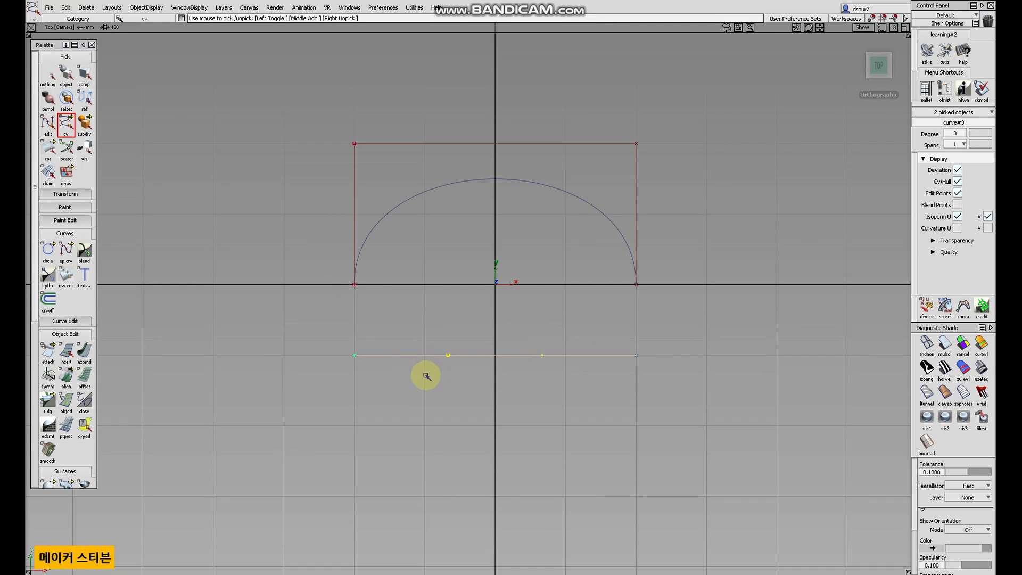
left_click(53, 195)
left_click(47, 211)
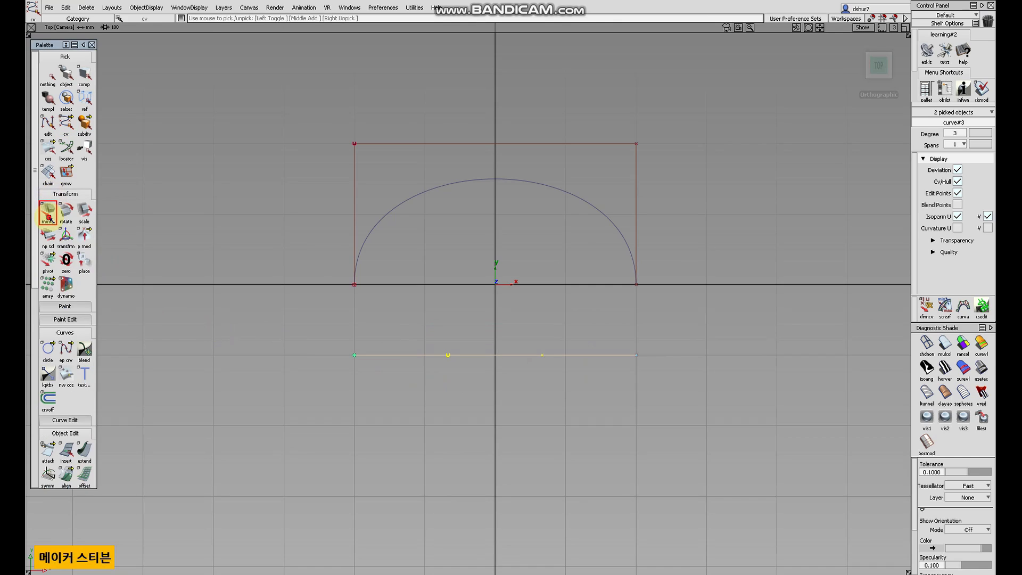
right_click_drag(486, 417, 498, 352)
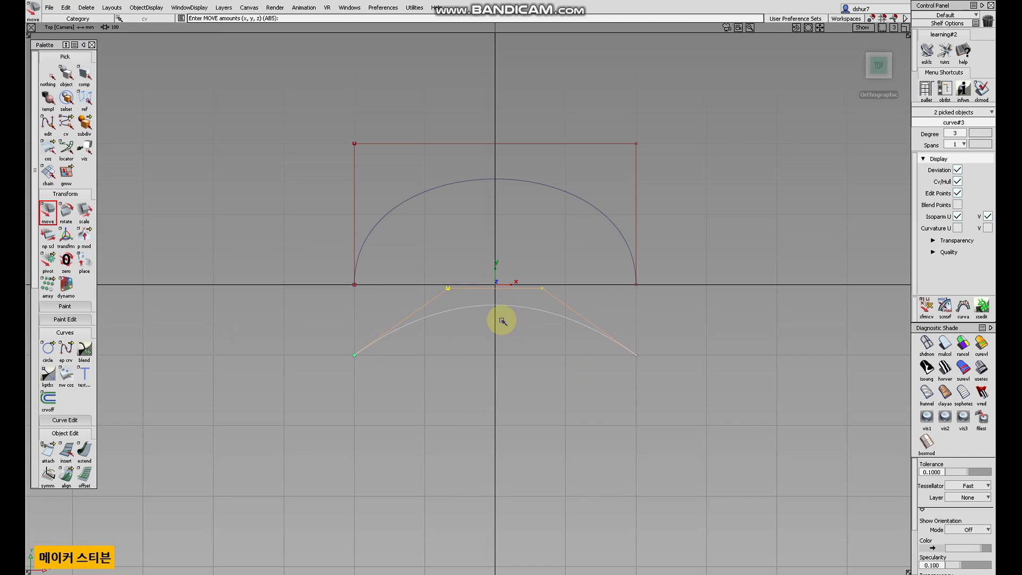
Pick the lower curve and move its pivot to the midpoint between its two ends, then clear the selection
left_click(48, 74)
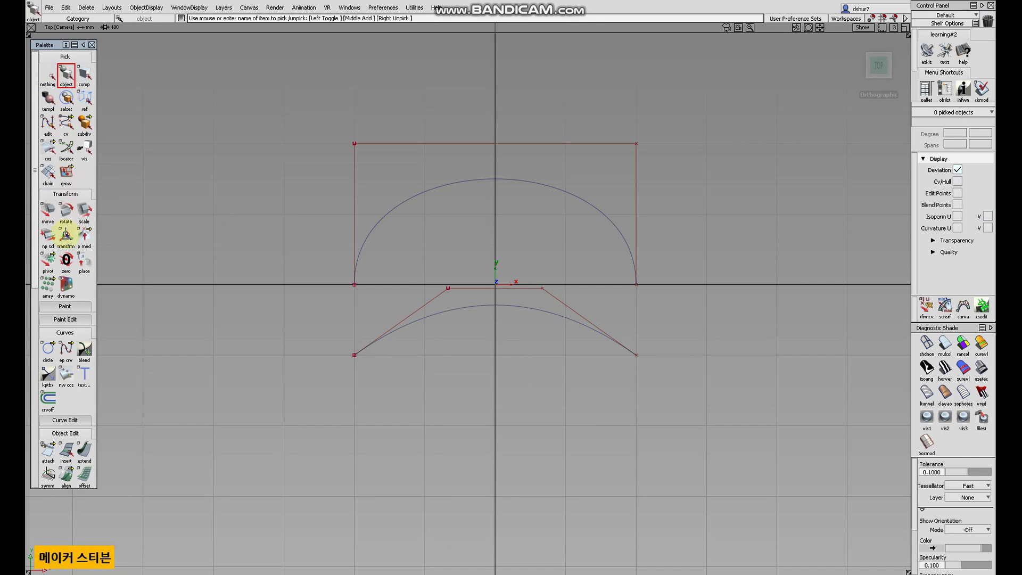
left_click(48, 261)
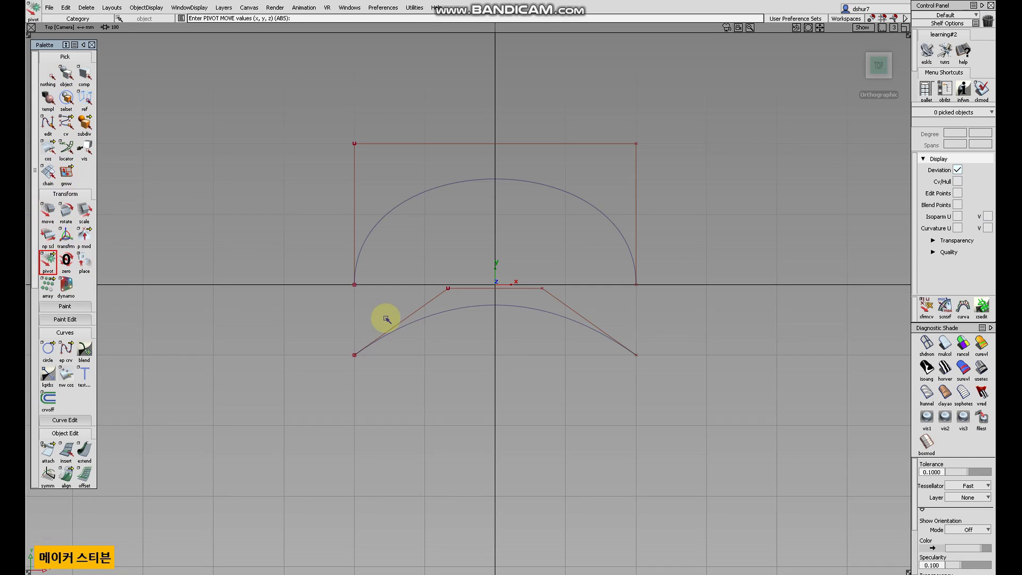
left_click(433, 317)
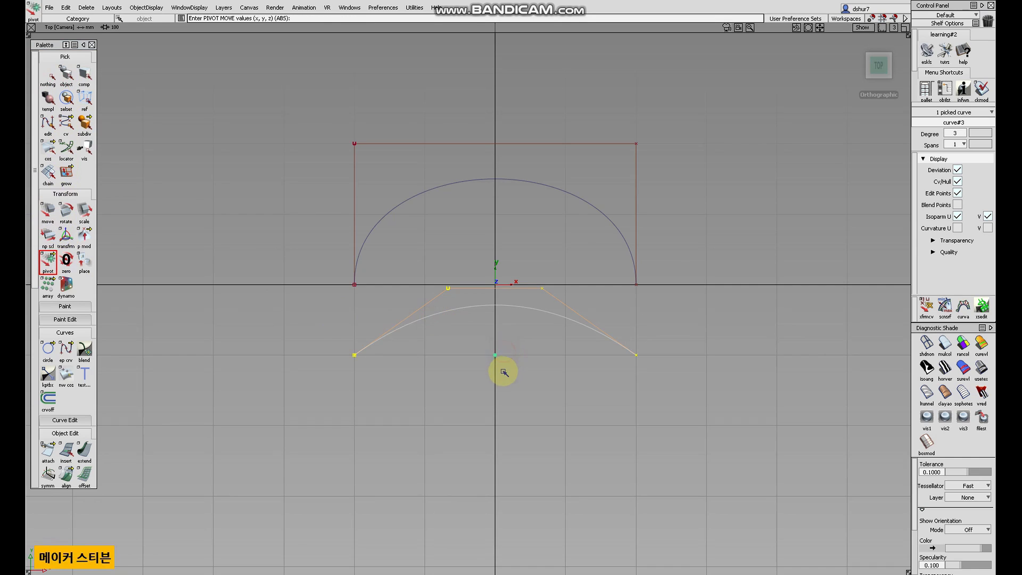
left_click(47, 74)
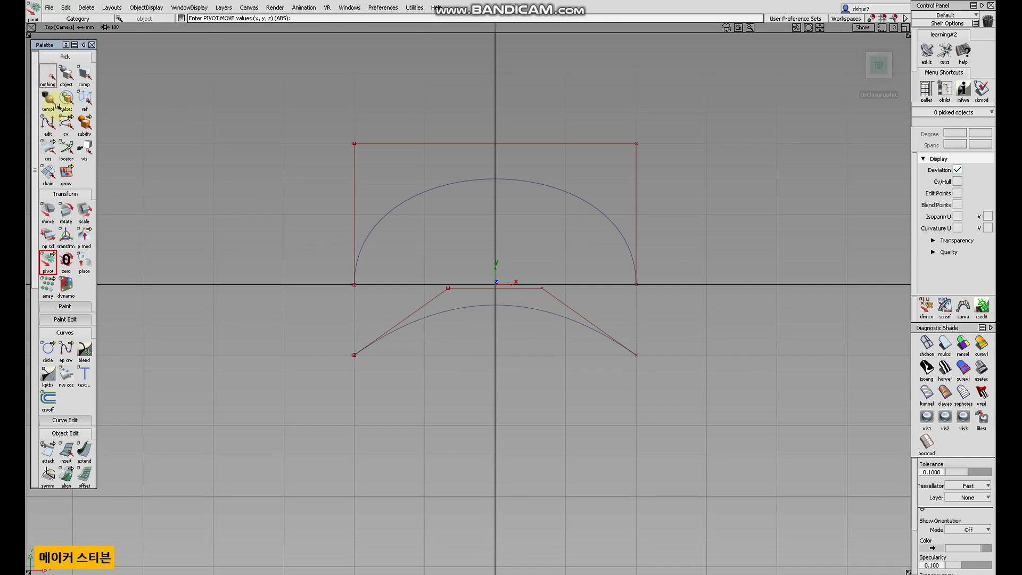
Scale the lower curve's two middle CVs non-proportionally, outward to about 1.6 grid squares either side and up to about 1.7 squares above its ends
left_click(66, 126)
left_click_drag(440, 299, 532, 279)
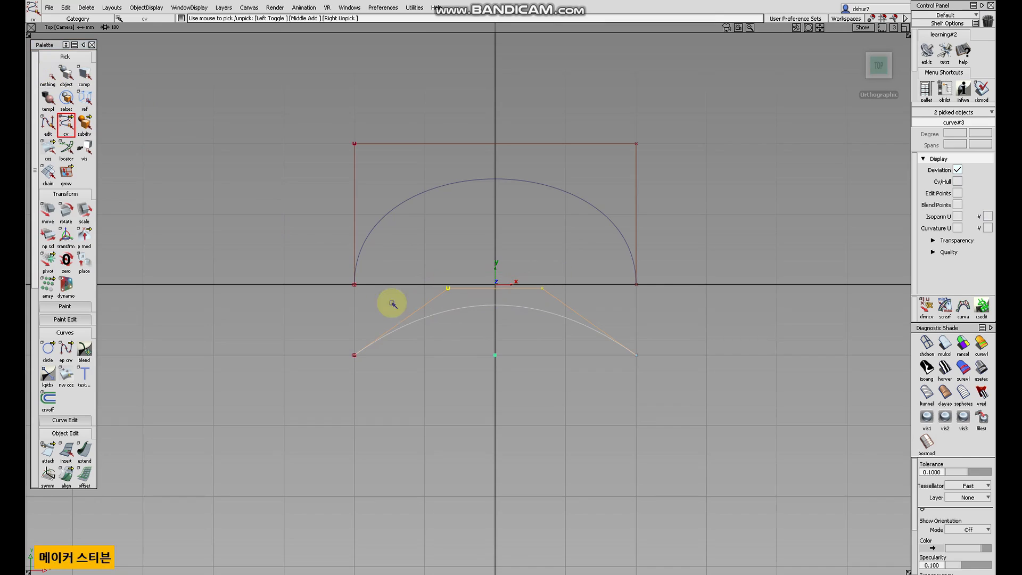
left_click(47, 236)
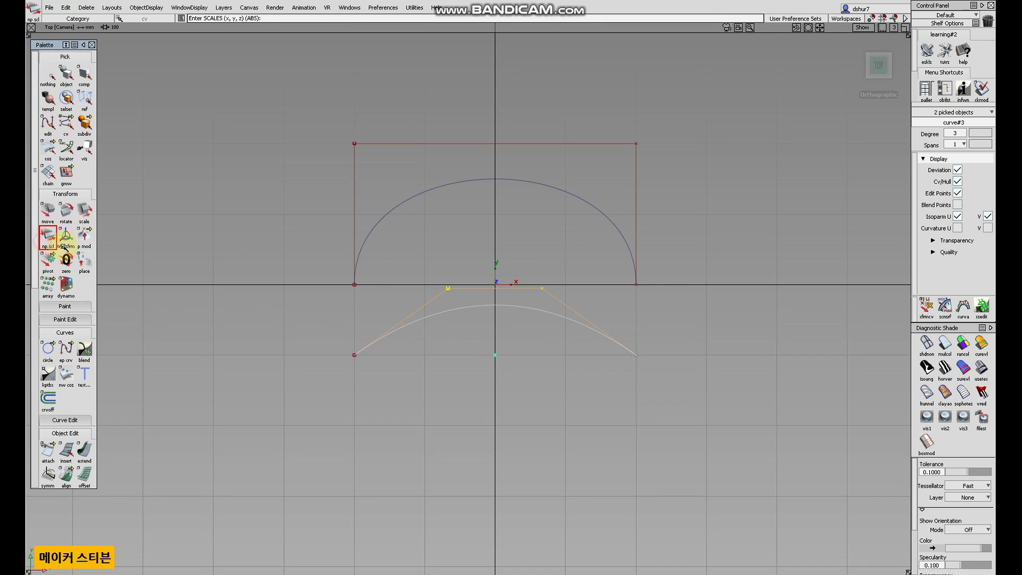
left_click_drag(413, 372, 549, 269)
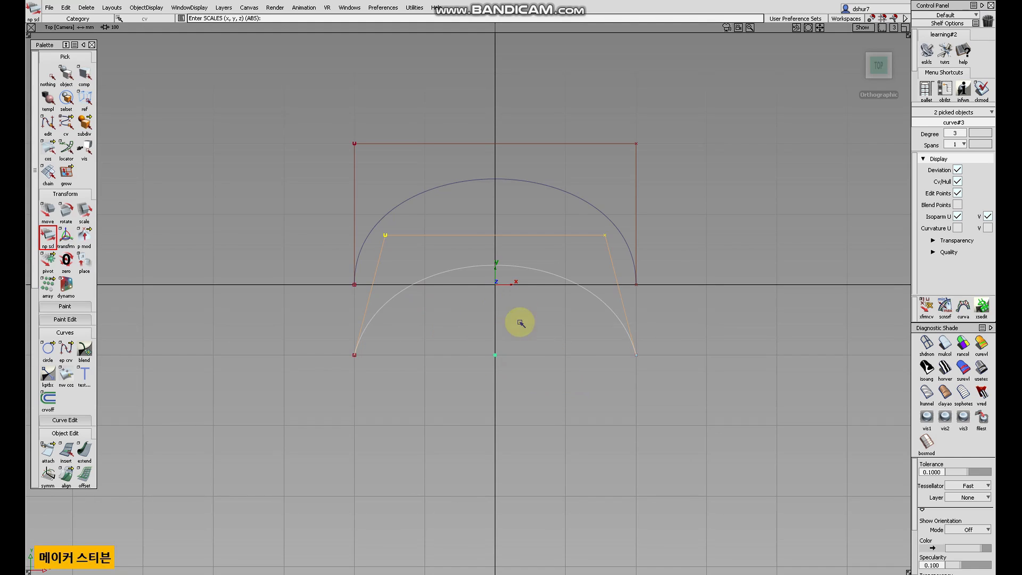
left_click(47, 74)
left_click(66, 75)
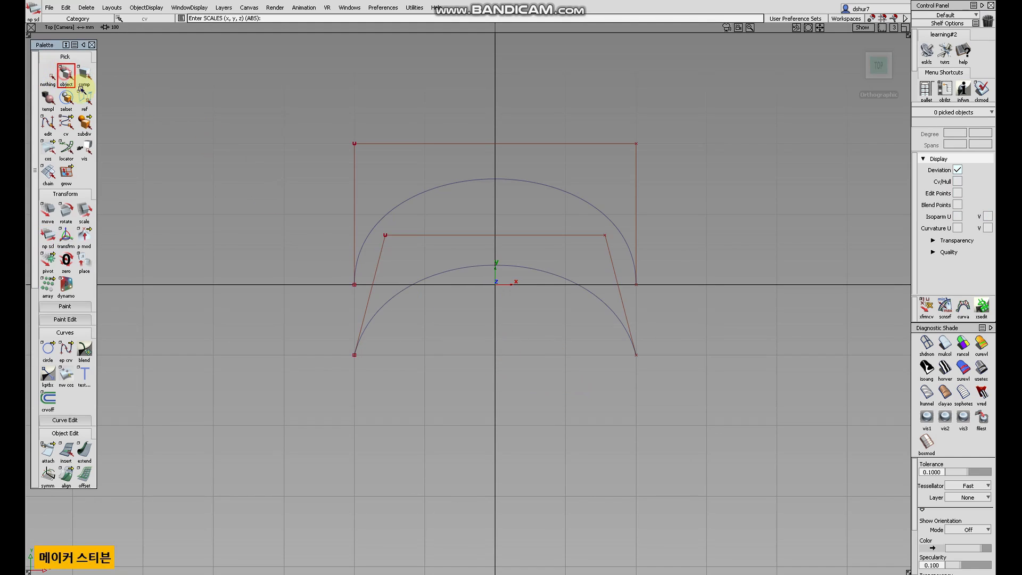
left_click_drag(497, 406, 692, 229, "alt+shift")
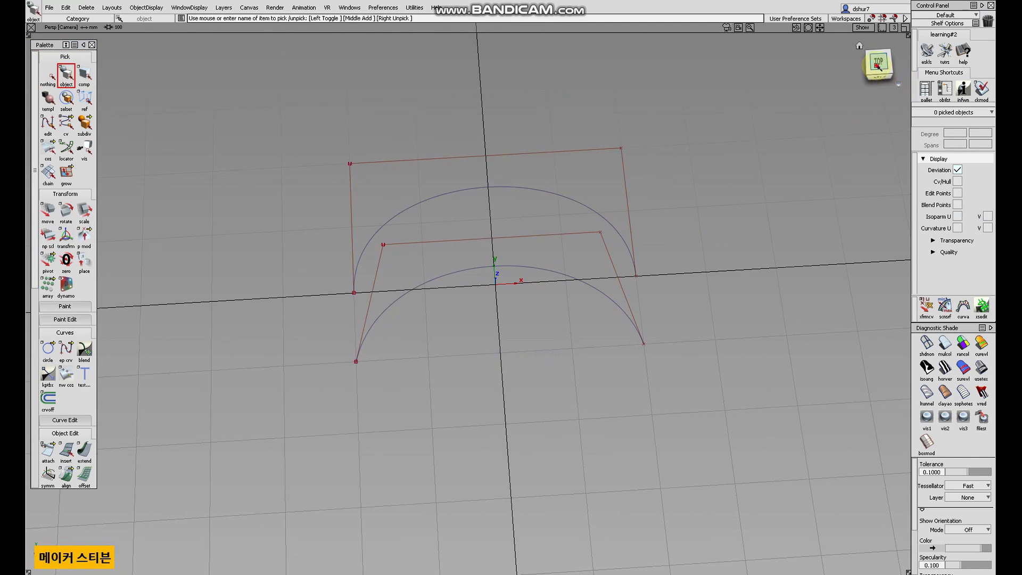
left_click_drag(874, 62, 621, 266)
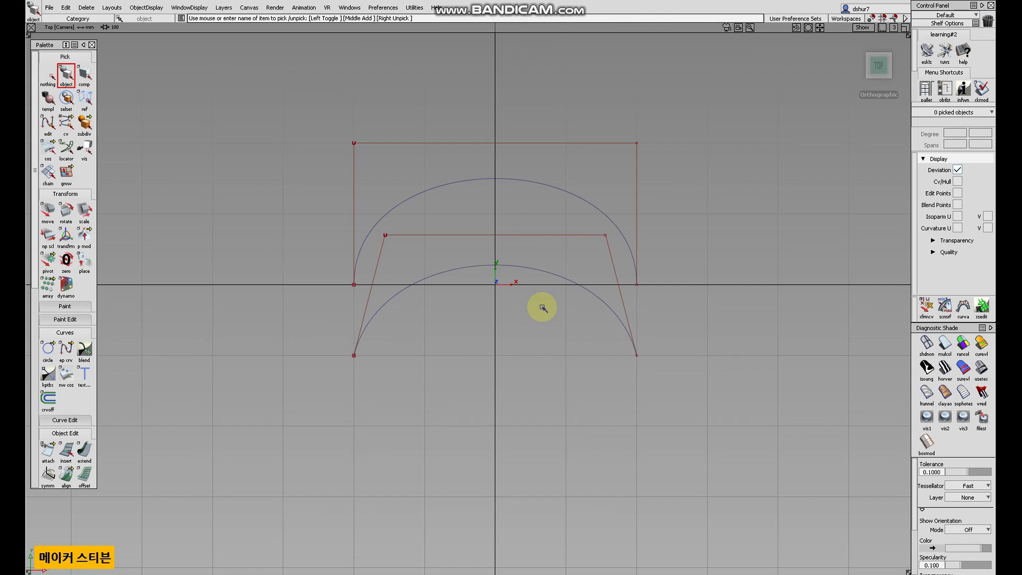
left_click(47, 75)
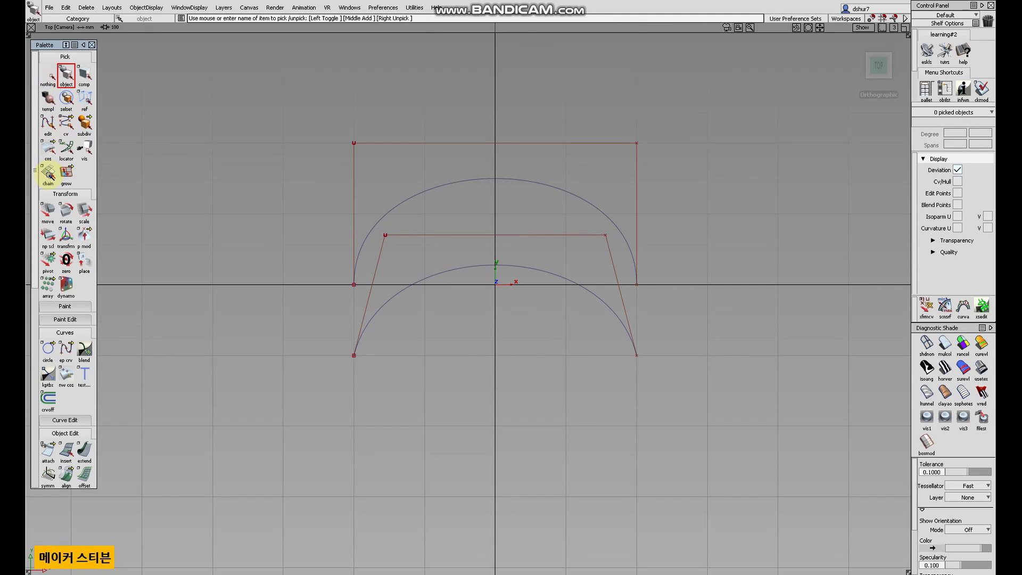
Add a Curve Curvature comb to the upper arch with Unit Normal plot, Auto Scale, 20 samples and Comb + Outline display
scroll(60, 229, "down", 5)
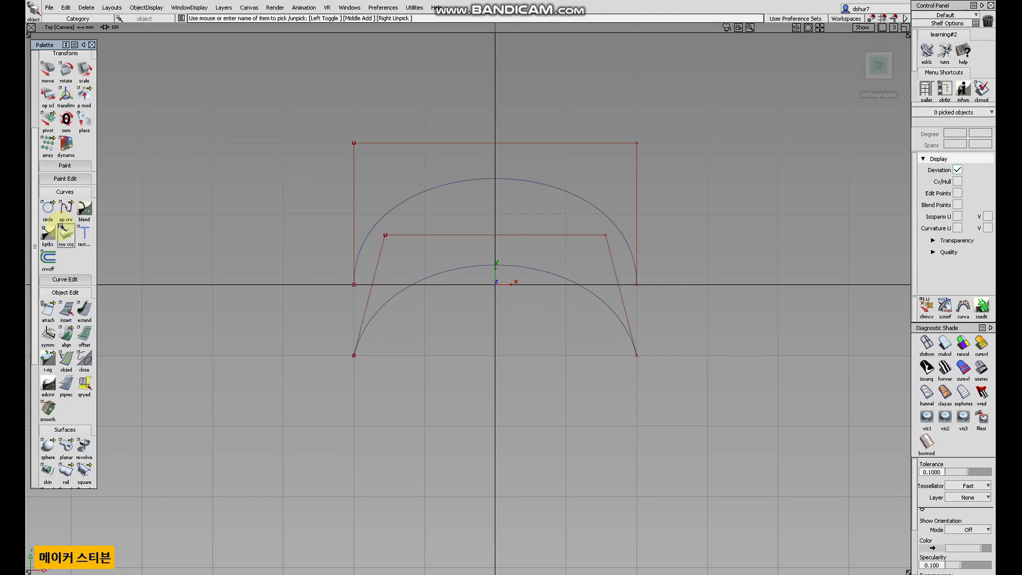
scroll(62, 224, "down", 2)
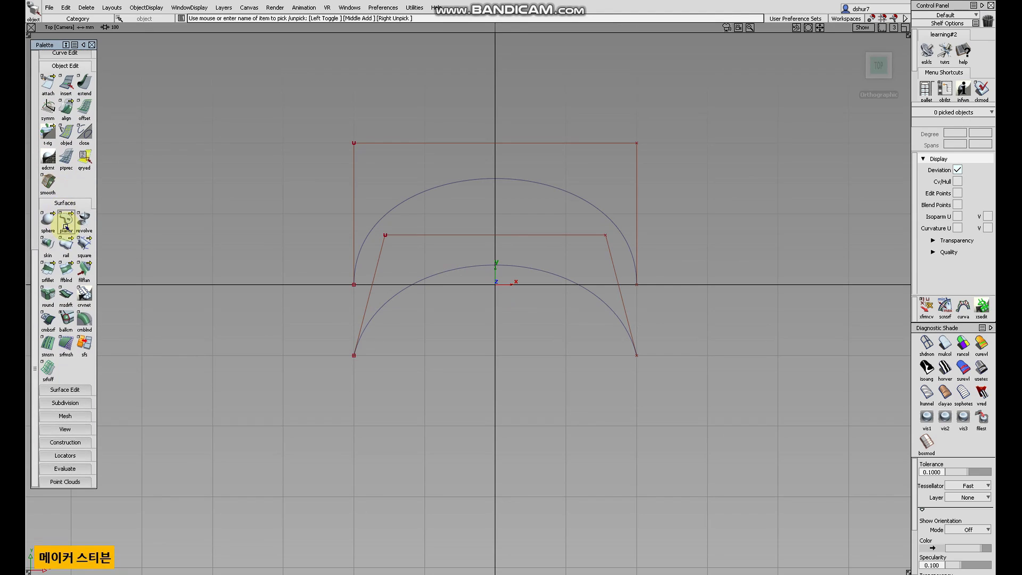
left_click(83, 442)
left_click(80, 455)
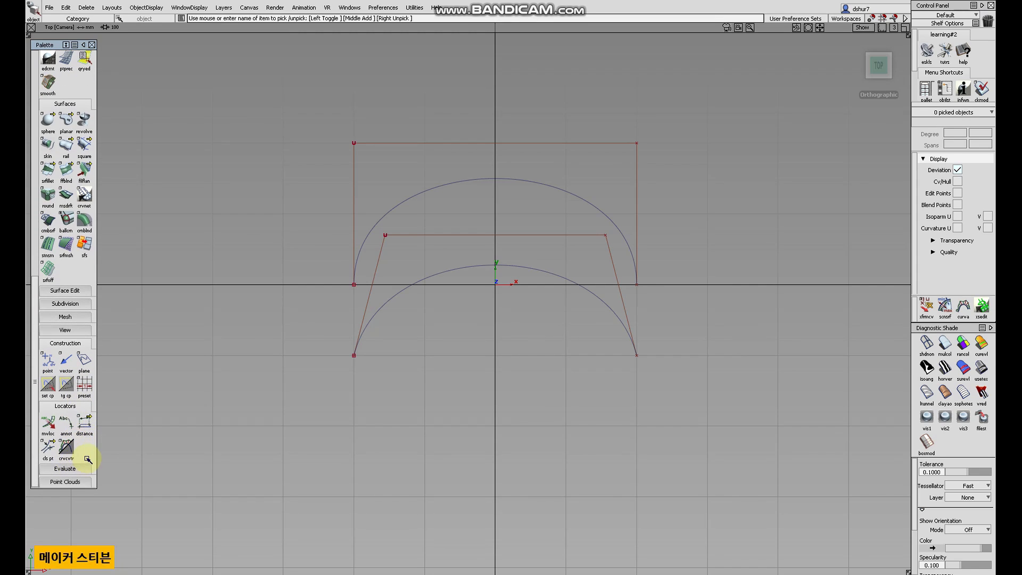
left_click(67, 449)
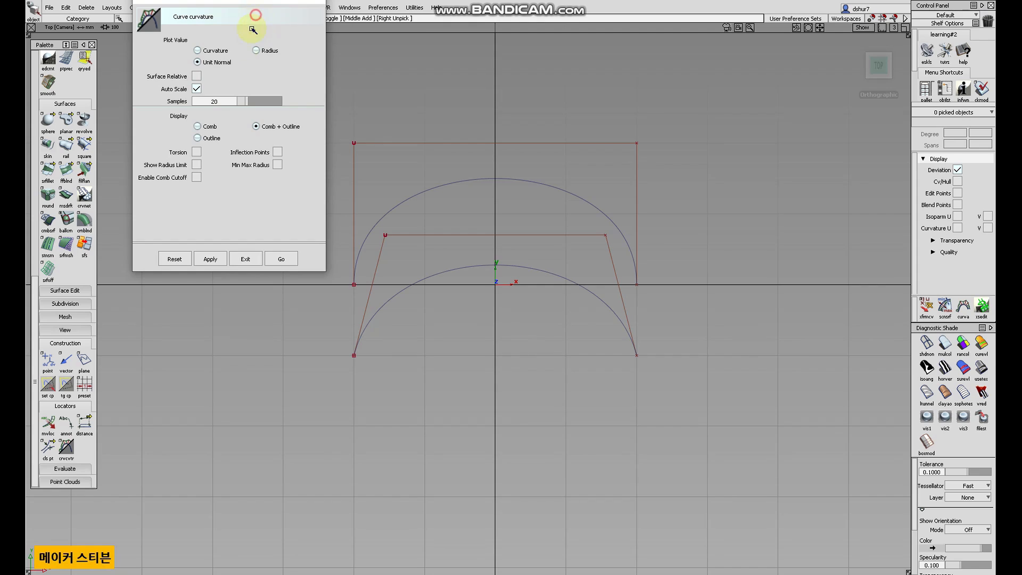
left_click_drag(230, 7, 208, 90)
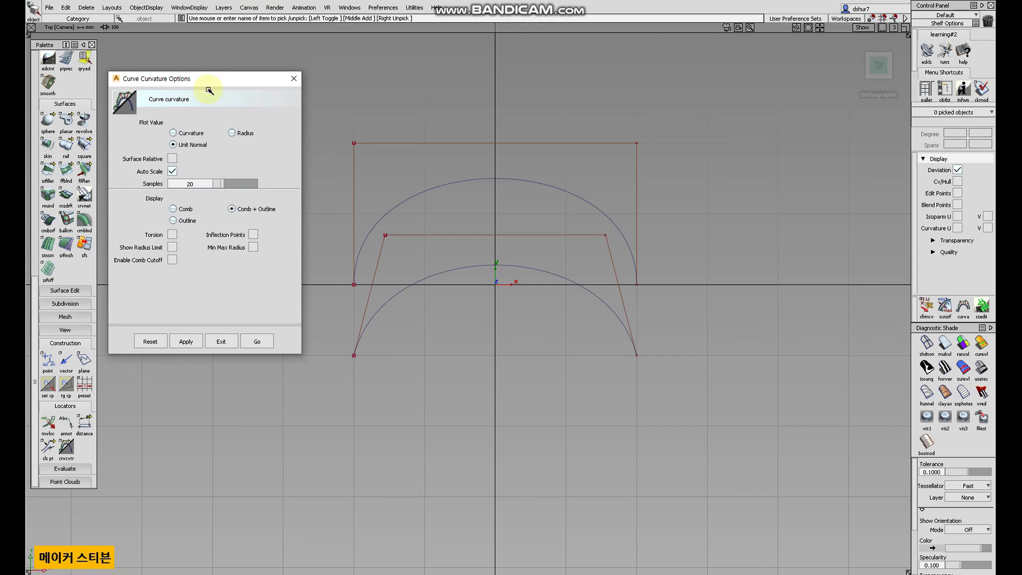
left_click(257, 338)
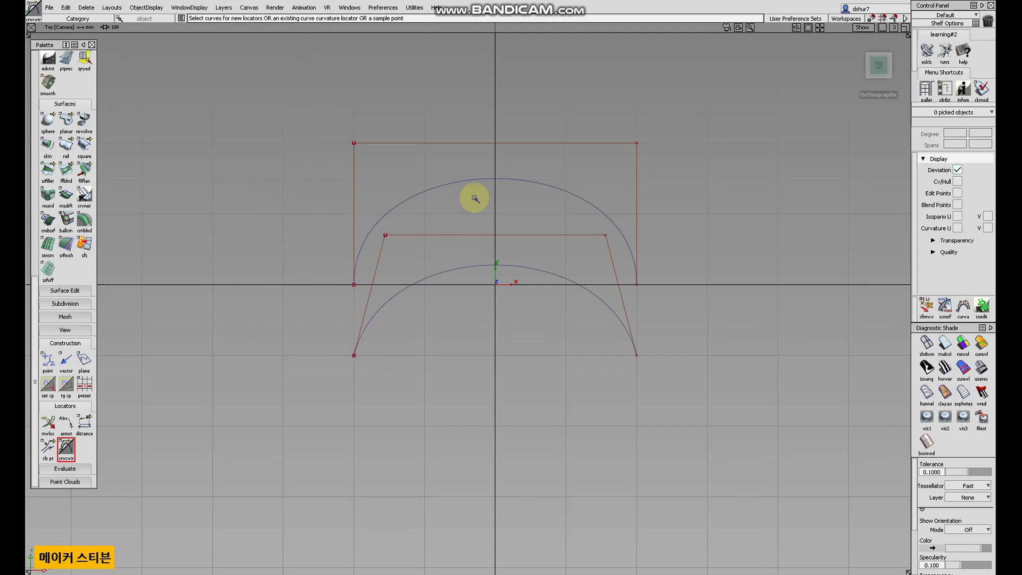
left_click(482, 180)
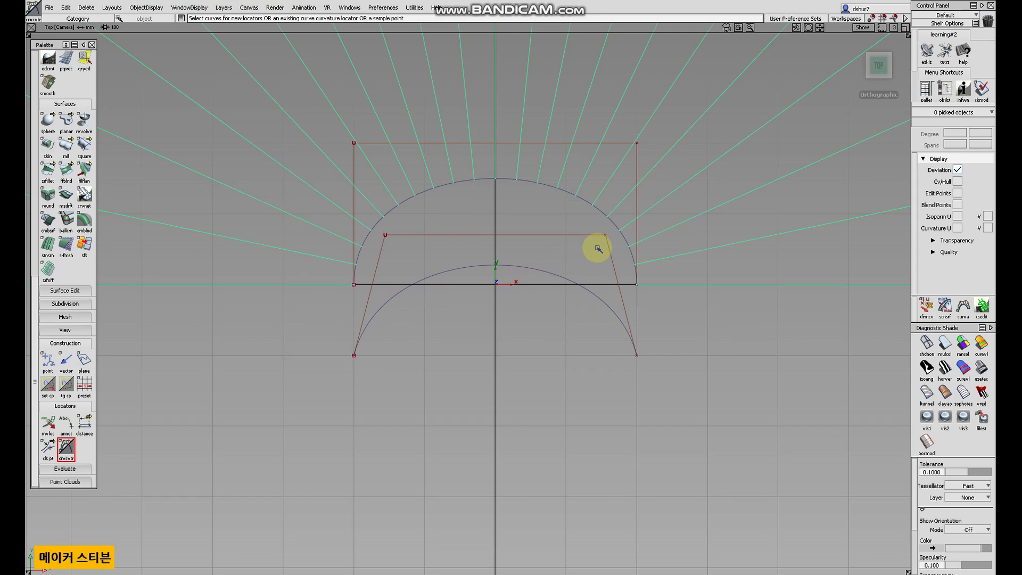
Increase the sampling of the upper arch's comb and scale it down to about 2.4 grid squares long
right_click_drag(597, 249, 485, 379, "alt+shift")
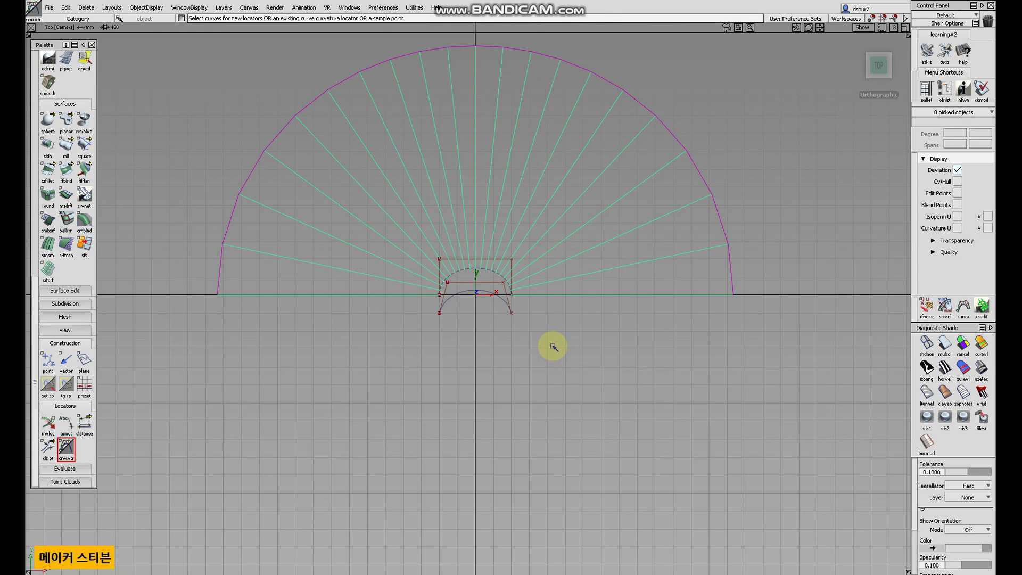
middle_click_drag(595, 344, 799, 375)
middle_click_drag(464, 362, 646, 358)
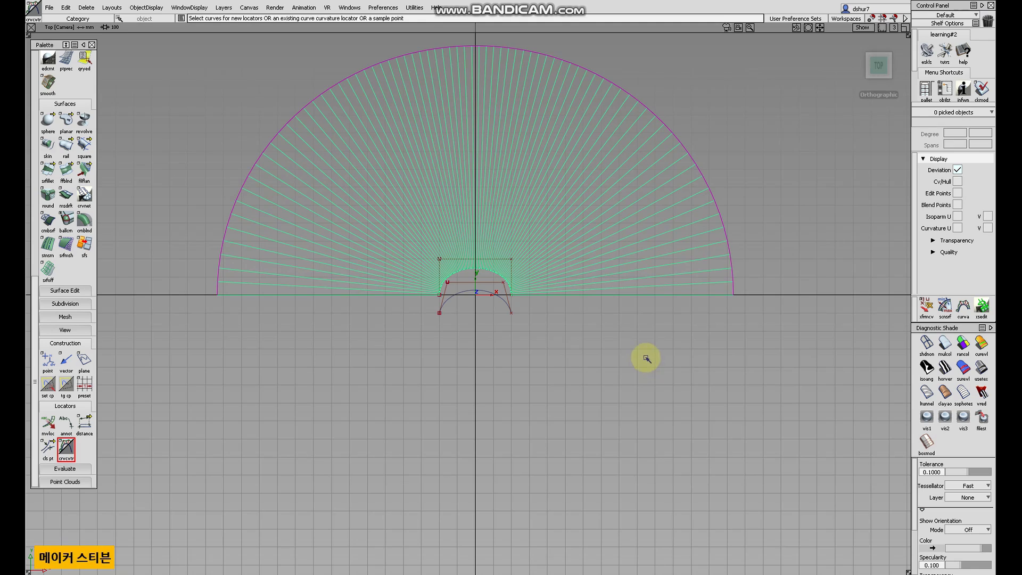
left_click_drag(745, 334, 390, 349)
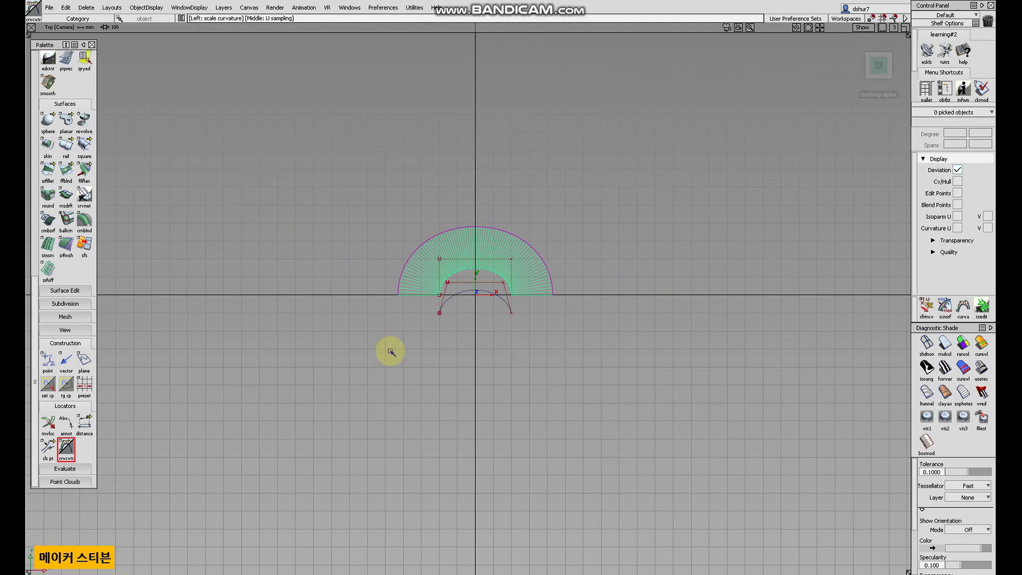
scroll(484, 289, "up", 5)
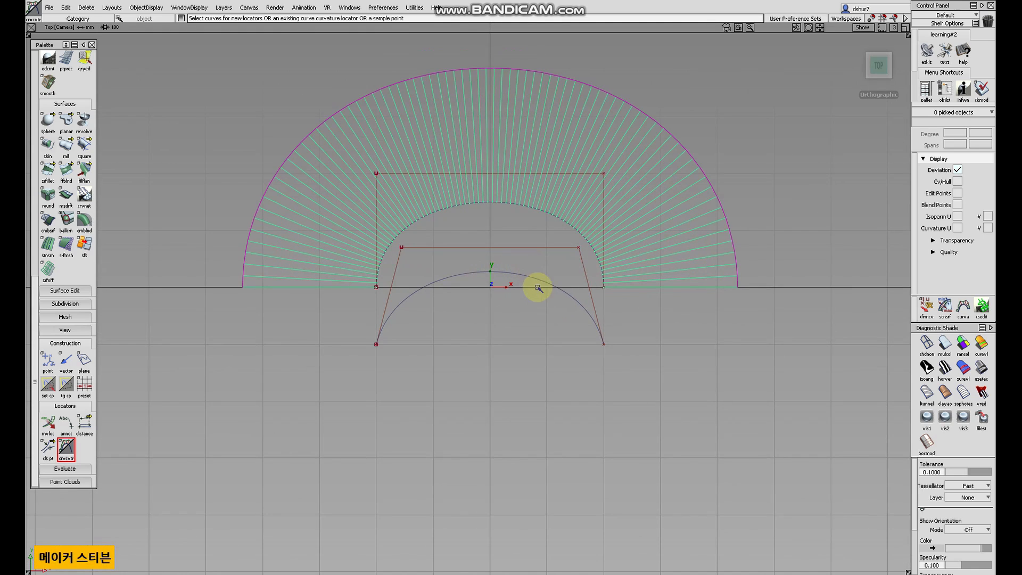
scroll(554, 290, "down", 3)
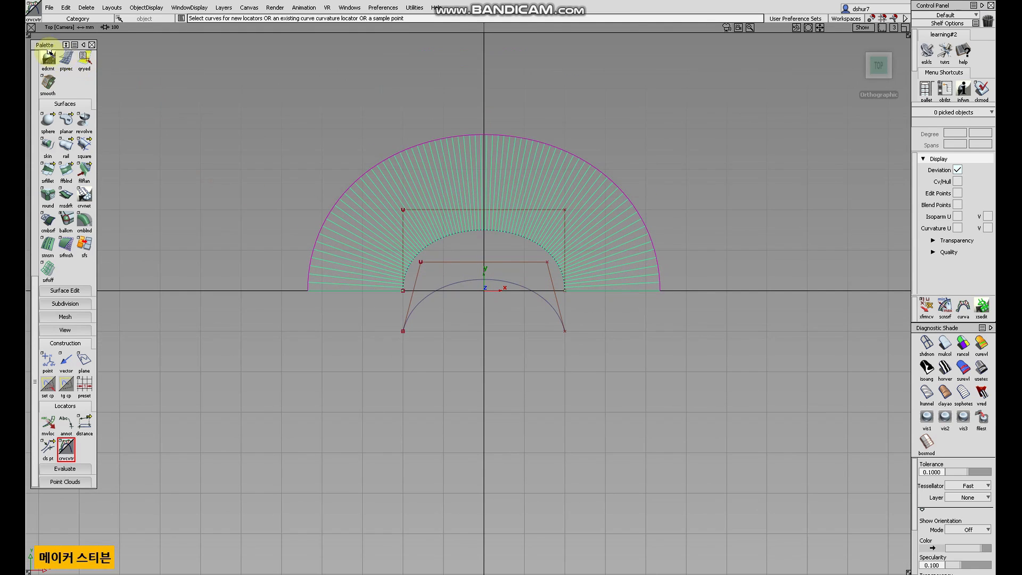
Draw a degree 3, two-span CV curve below the arches, with ends five squares either side of the Y axis, three squares below the X axis
scroll(33, 57, "up", 10)
left_click(66, 74)
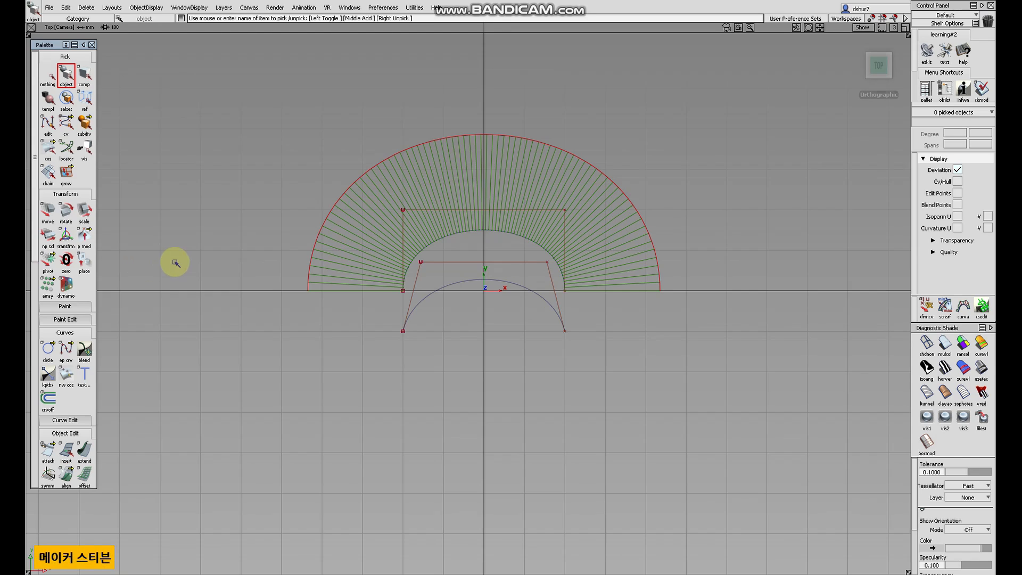
left_click_drag(66, 350, 91, 347)
left_click(282, 411)
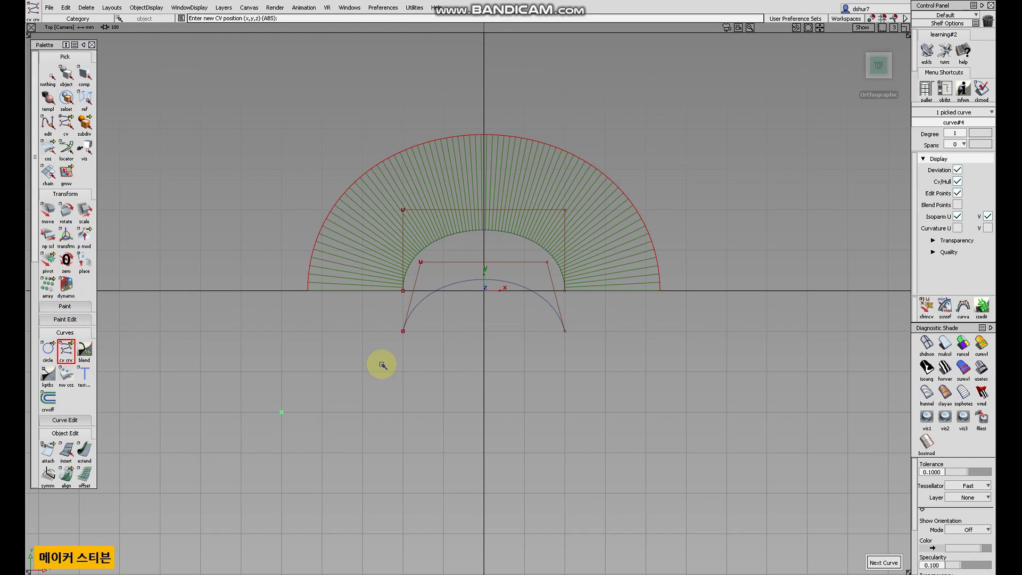
left_click(610, 371)
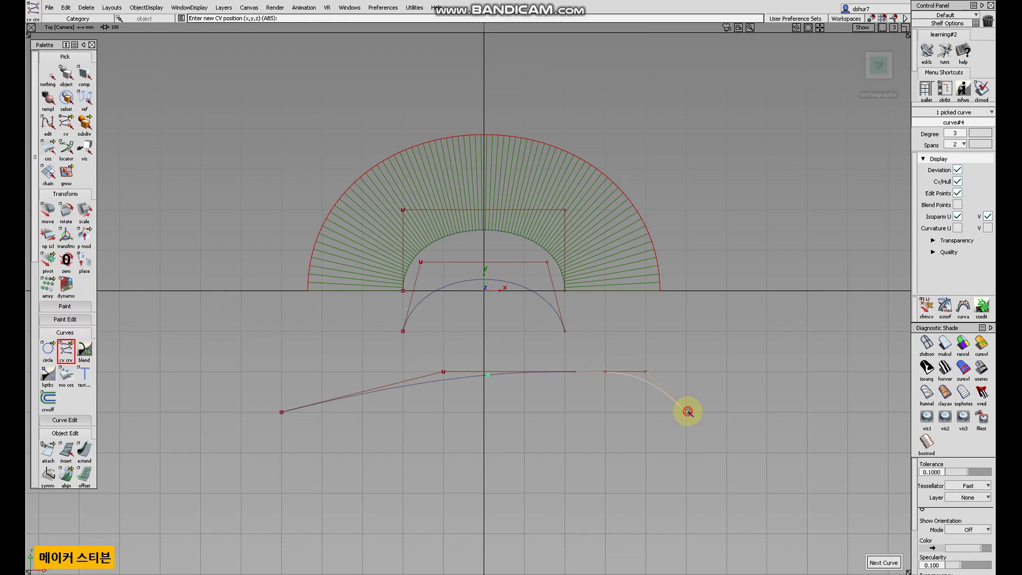
left_click(65, 73)
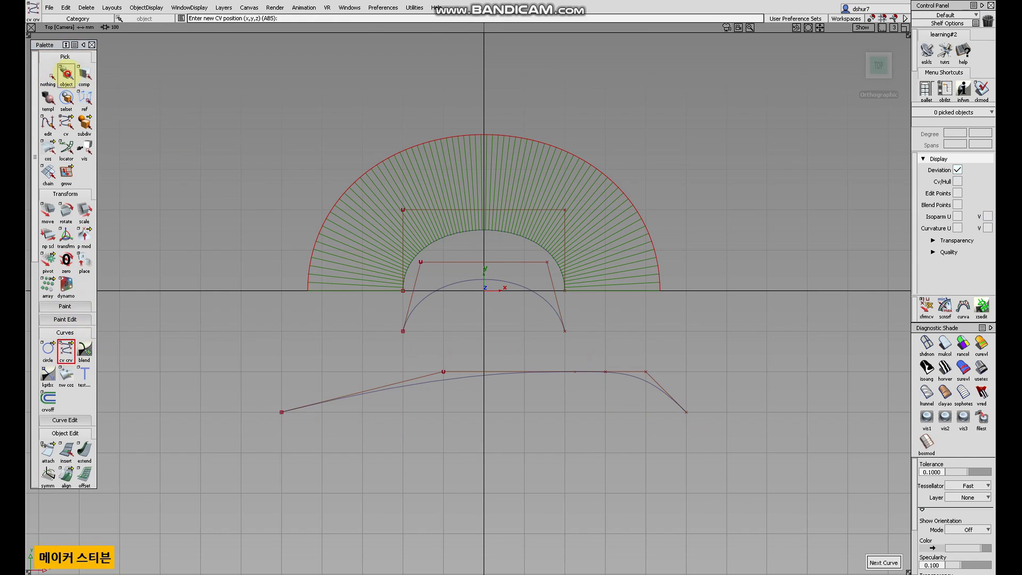
Pick the new lower CV curve and add a curvature comb to it
left_click(390, 385)
left_click(34, 445)
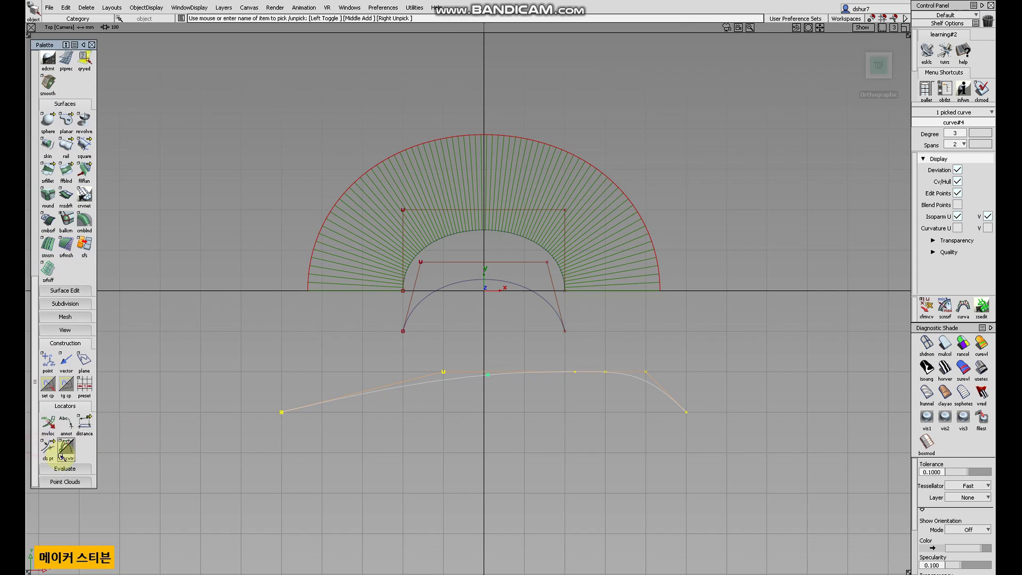
left_click(66, 448)
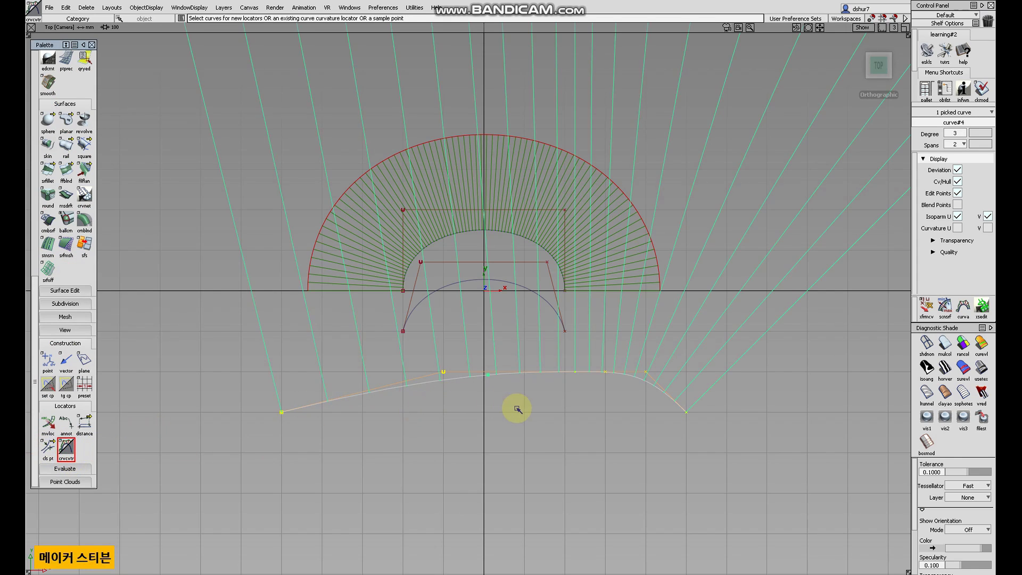
left_click(623, 426)
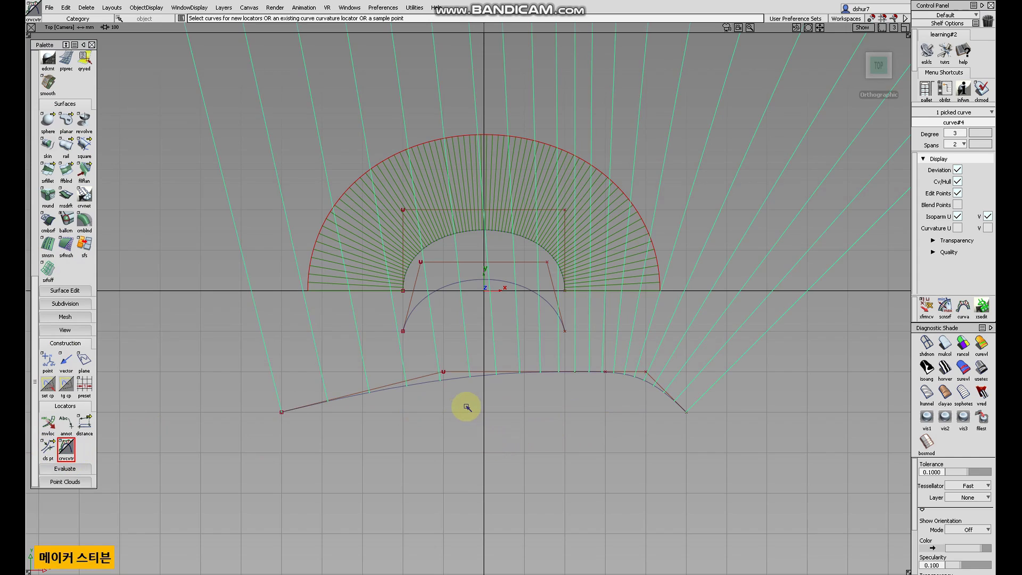
left_click(453, 379)
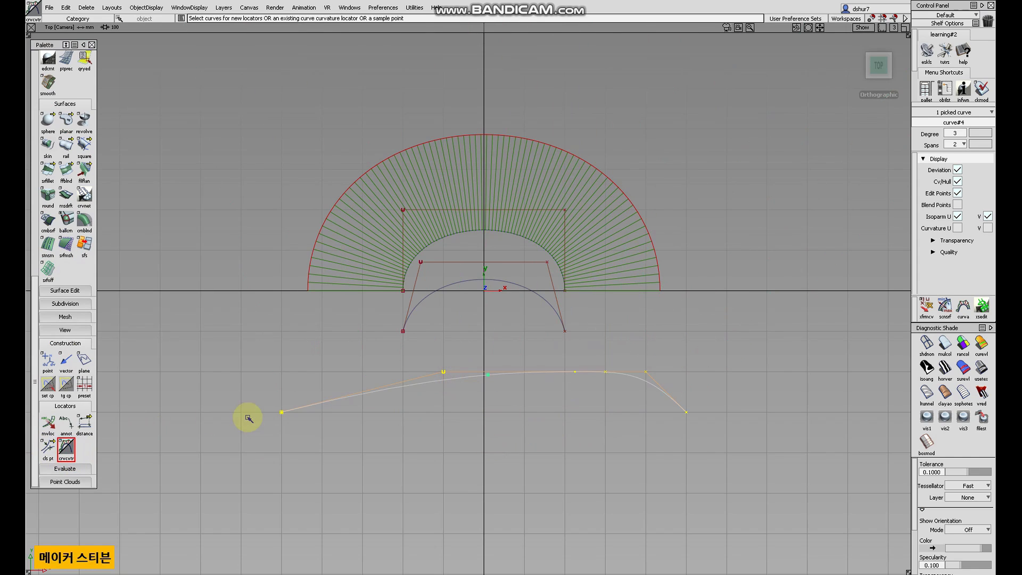
left_click(67, 448)
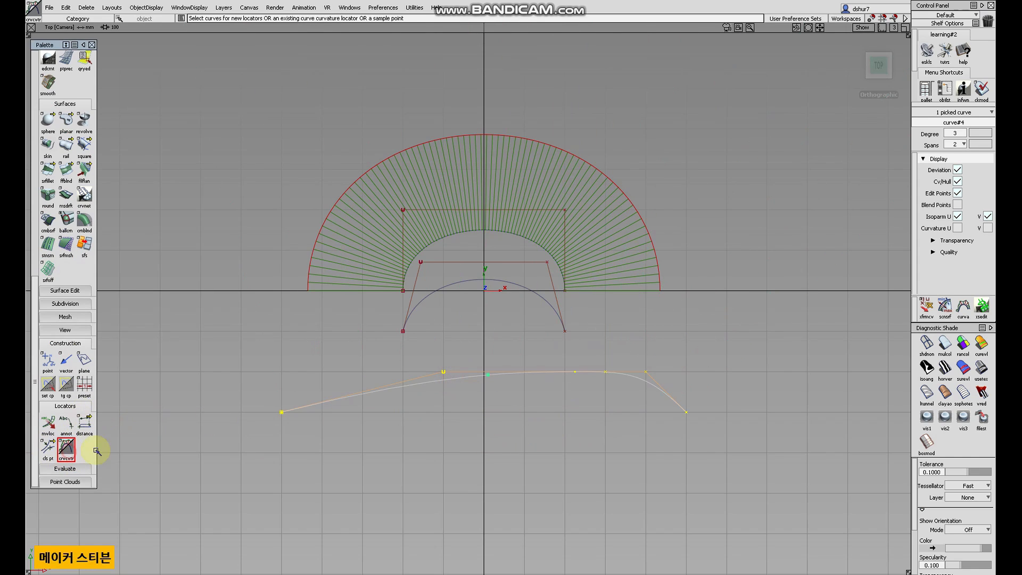
left_click(555, 434)
Increase the sampling of the new curve's comb and scale it down to about one grid square long
middle_click_drag(461, 427, 718, 458)
left_click(496, 458)
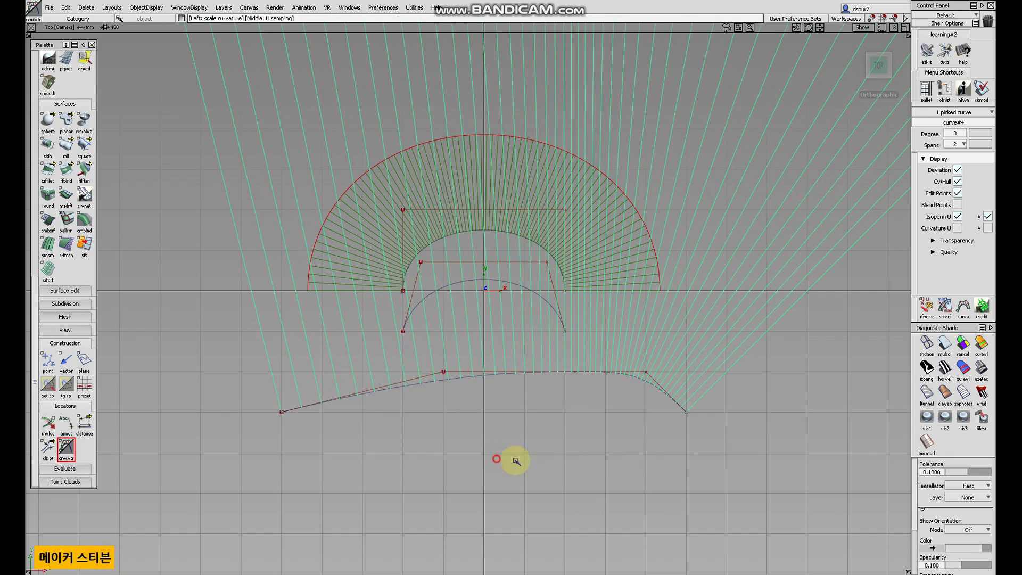
scroll(659, 447, "down", 8)
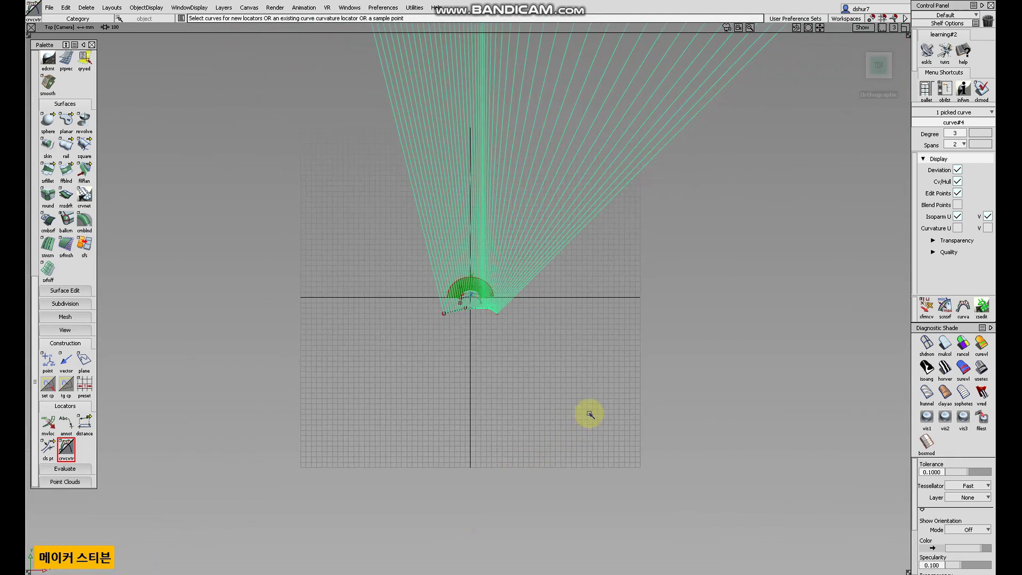
right_click_drag(611, 388, 547, 308, "alt+shift")
left_click_drag(548, 308, 769, 218, "alt+shift")
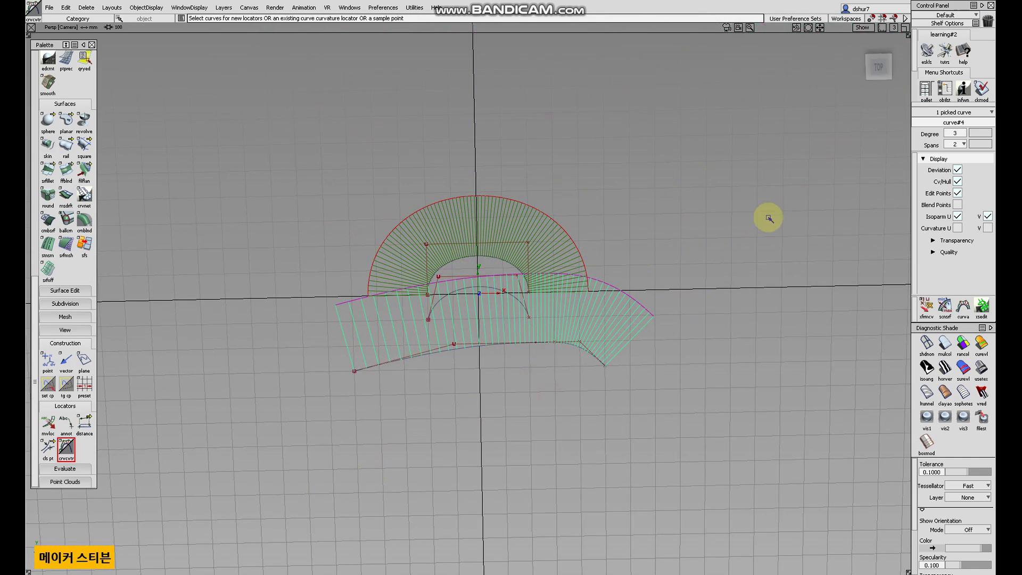
left_click(881, 68)
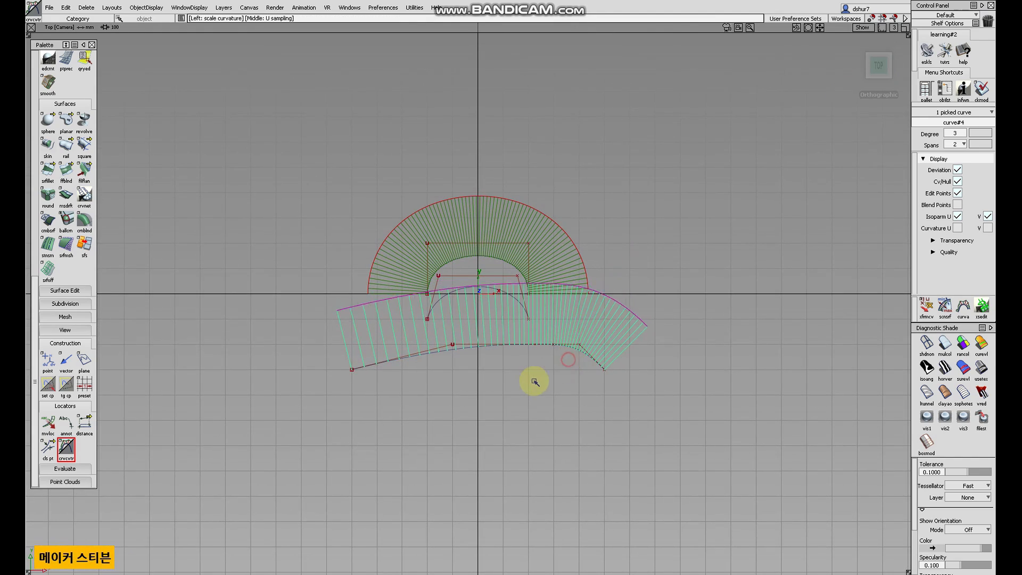
right_click_drag(434, 424, 520, 349, "alt+shift")
middle_click_drag(520, 349, 565, 267, "alt+shift")
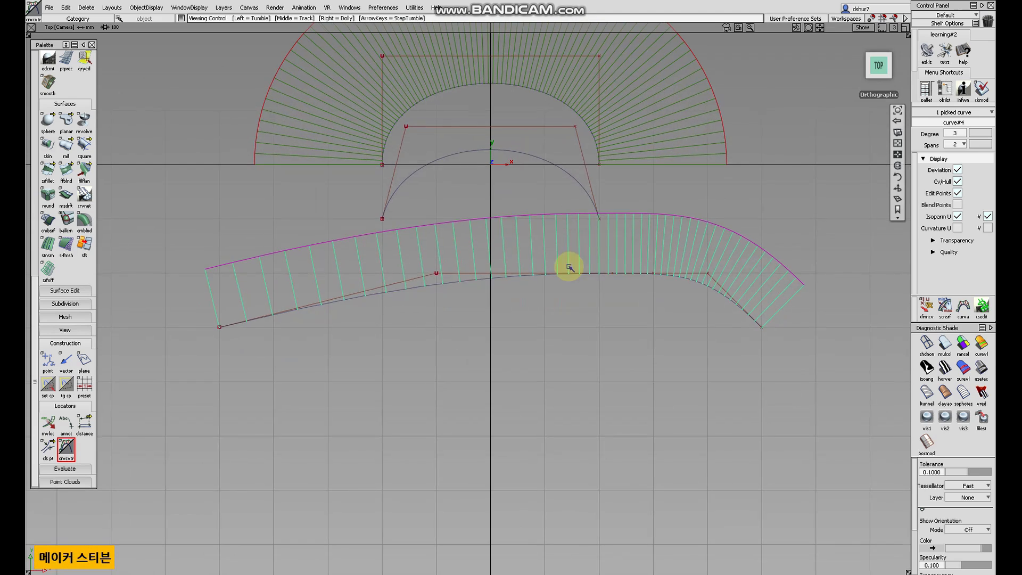
right_click_drag(552, 324, 512, 361)
middle_click_drag(513, 361, 458, 346)
Move the new curve's third CV to about 2 squares right and 1.5 below the origin, and its fourth CV above the right end
scroll(33, 63, "up", 5)
left_click(48, 74)
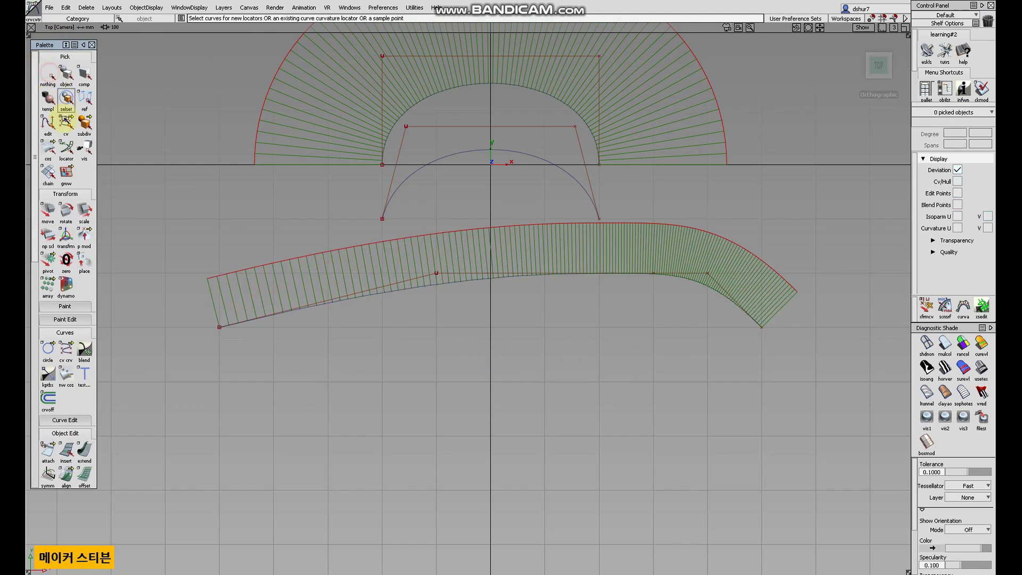
left_click(66, 126)
left_click(53, 218)
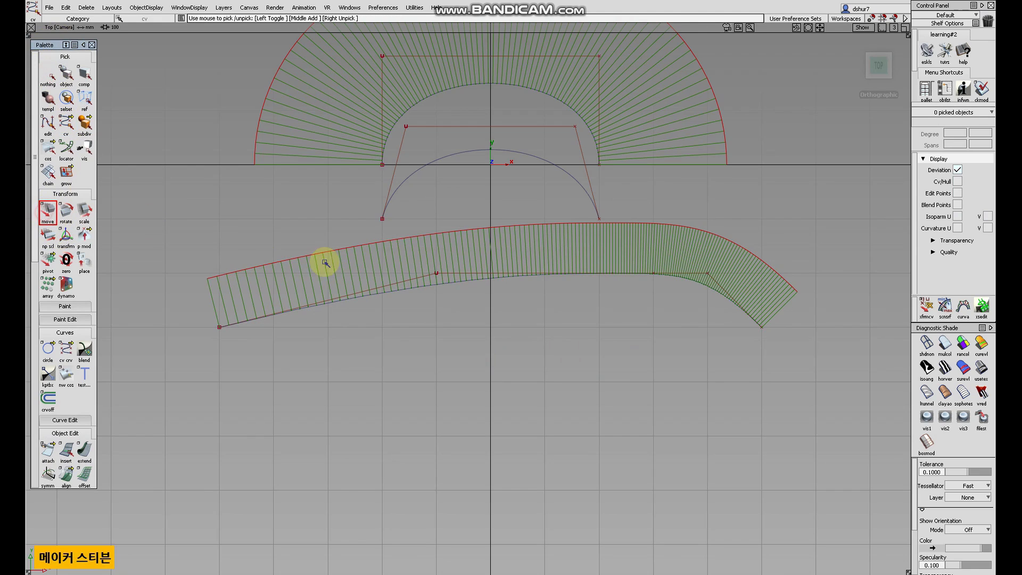
left_click(653, 273)
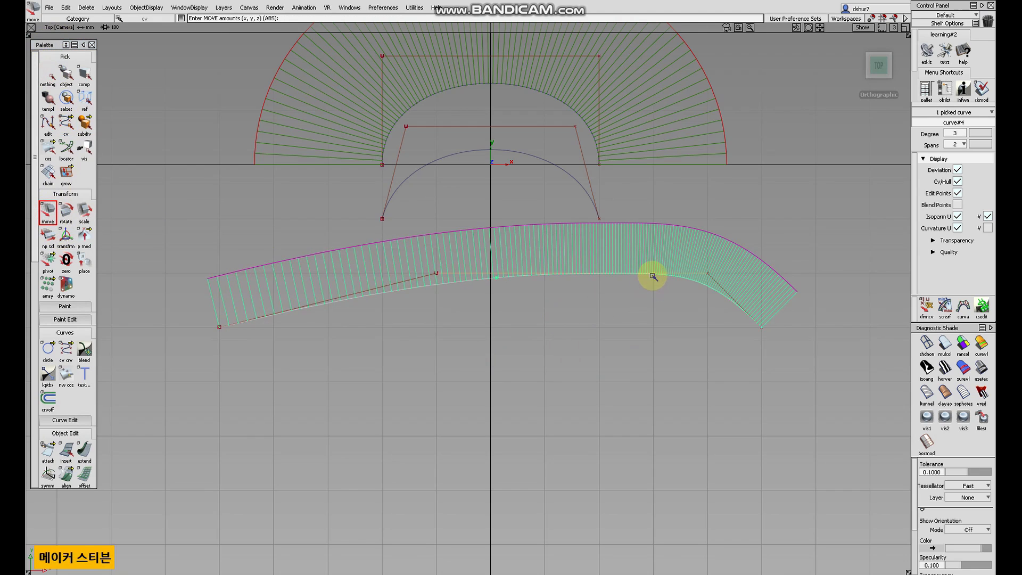
left_click_drag(648, 315, 592, 289)
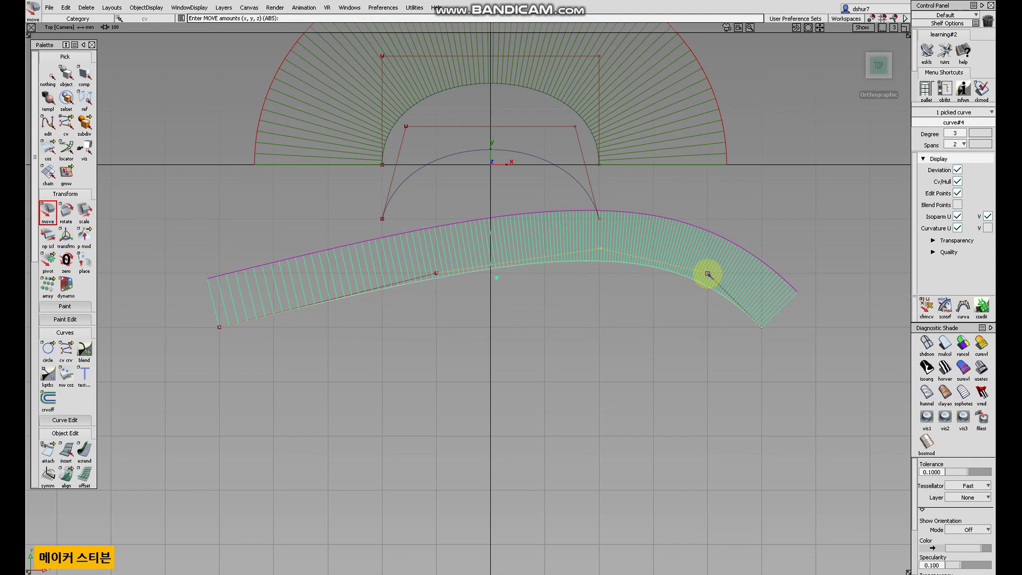
left_click_drag(759, 286, 764, 288)
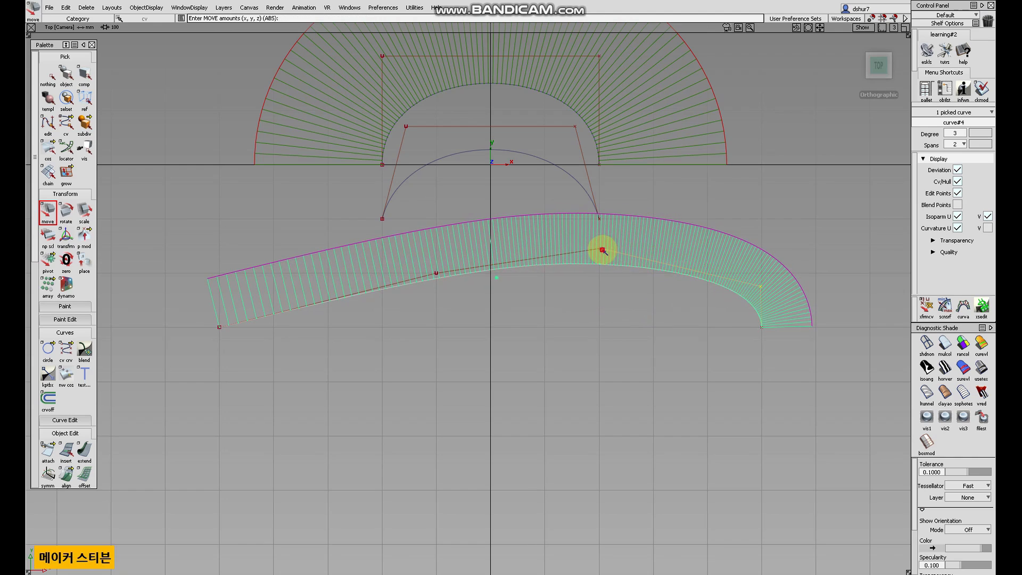
Move the new curve's third CV to about 4.6 squares right, 1 below the origin, and its second CV to about 2.1 right, 0.4 below
left_click_drag(603, 250, 677, 247)
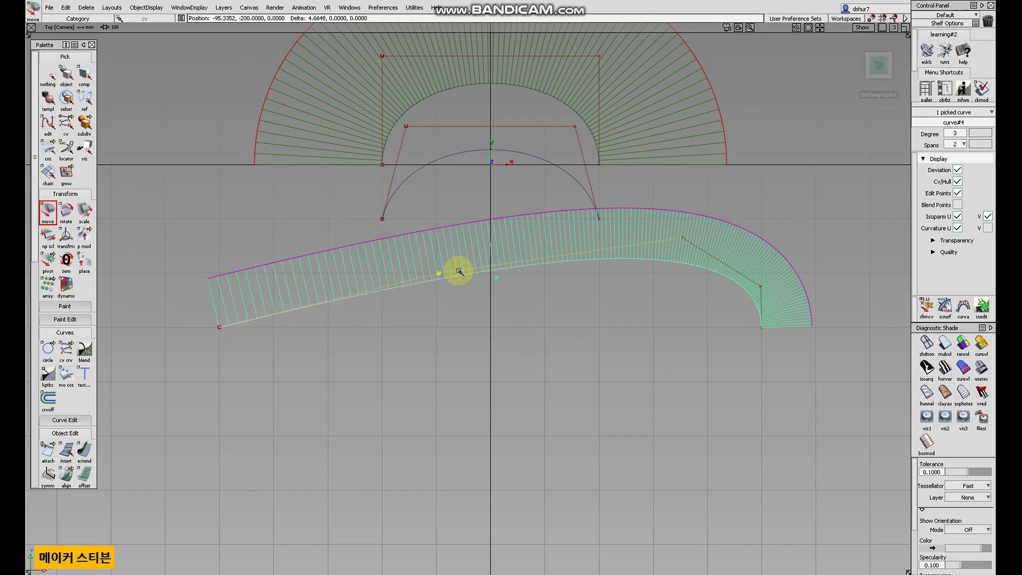
left_click_drag(460, 272, 593, 215)
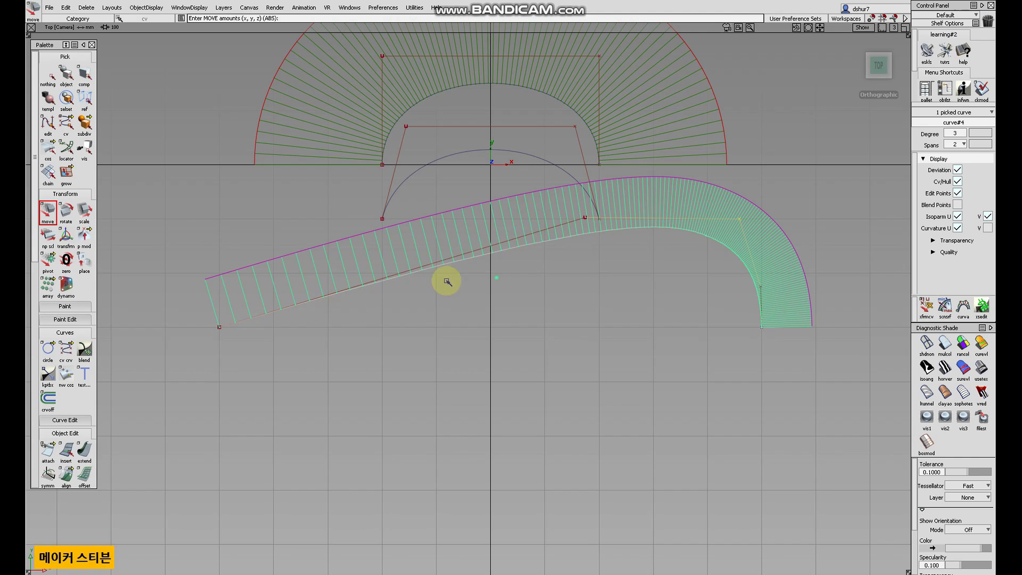
left_click_drag(585, 218, 606, 189)
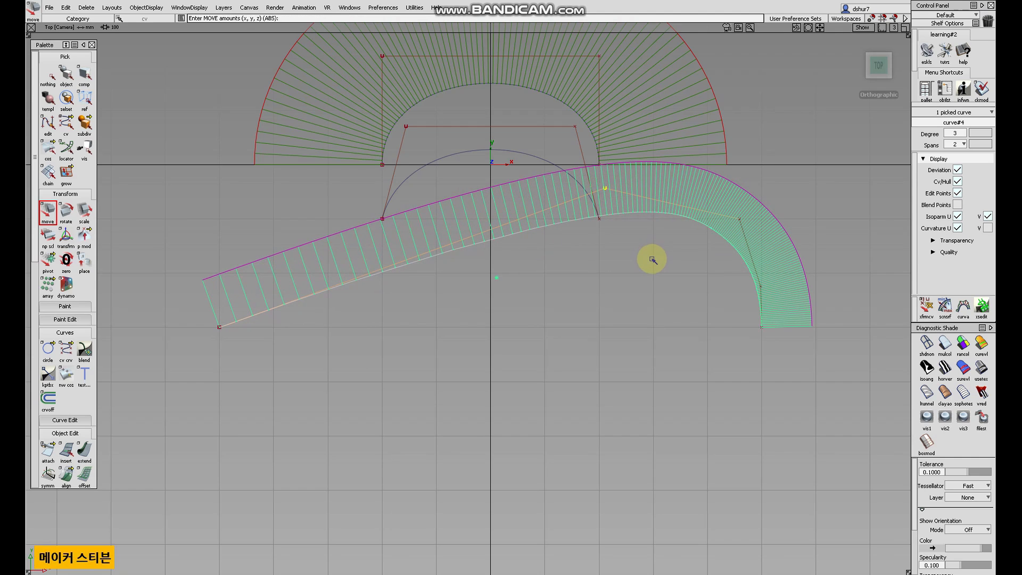
middle_click_drag(653, 260, 615, 339, "alt+shift")
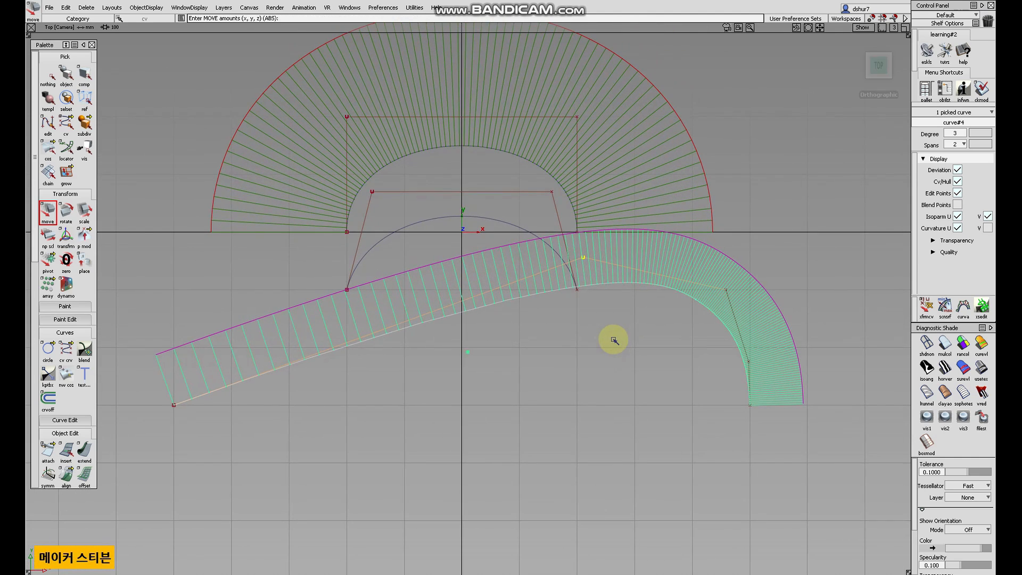
Move the lower curve's second, third and fourth CVs to about (0.2, -1), (4.75, -1) and (5, -2.5) grid squares from the origin
left_click(728, 292)
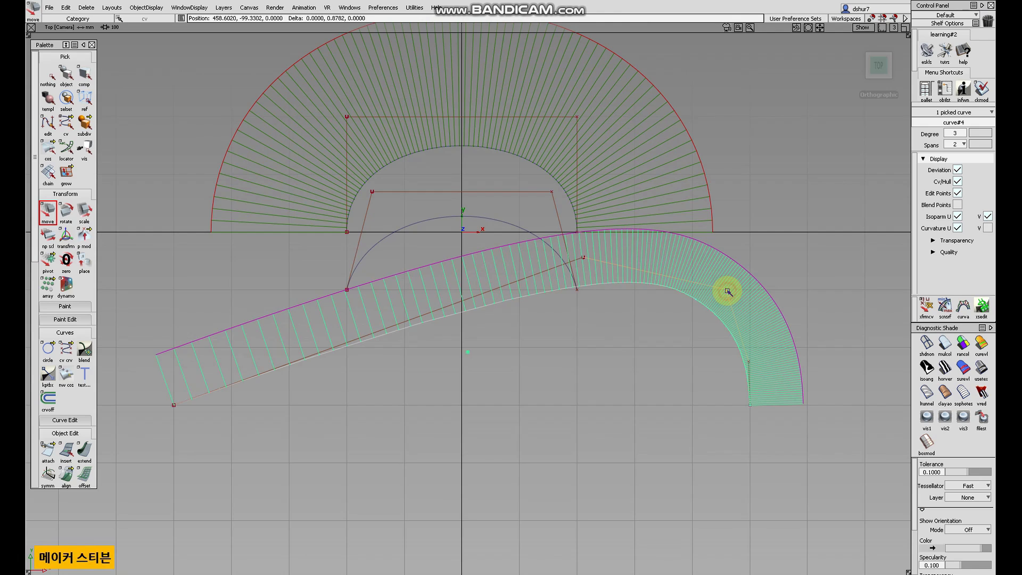
left_click_drag(730, 292, 753, 302)
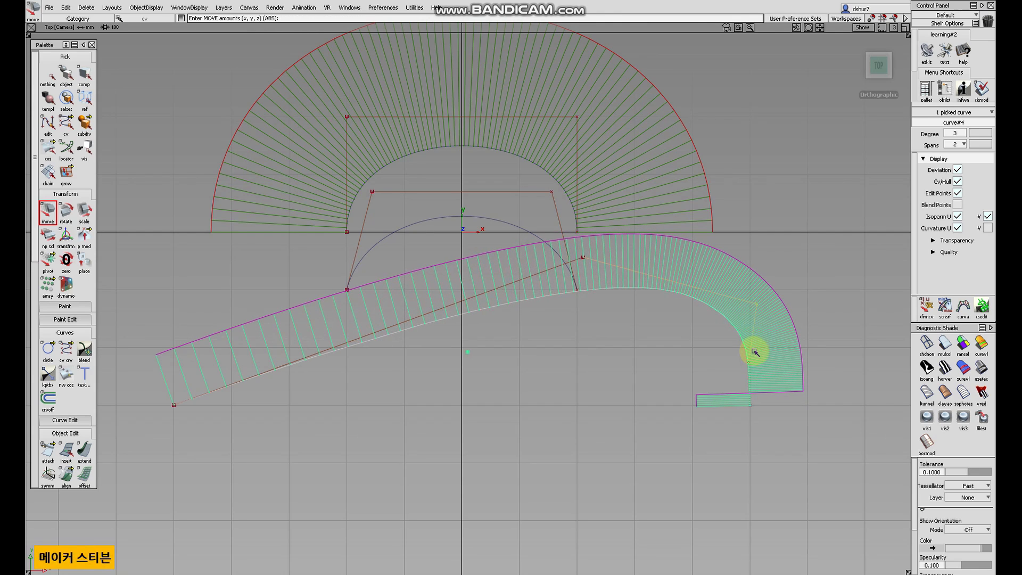
mouse_move(749, 360)
left_mouse_down()
mouse_move(772, 376)
mouse_move(752, 375)
left_mouse_up()
left_click_drag(756, 307, 736, 294)
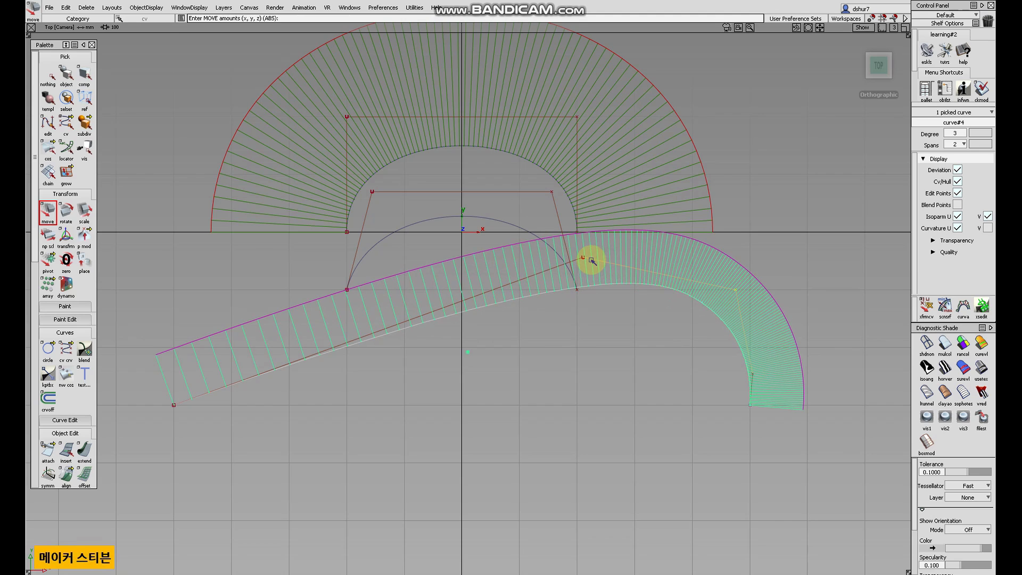
left_click_drag(585, 259, 474, 291)
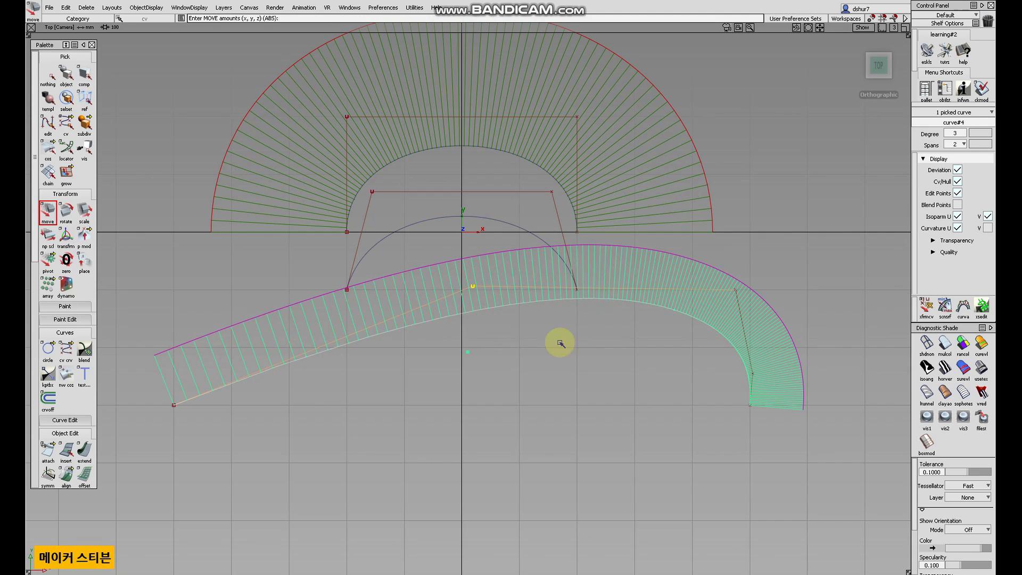
Move the top arch's third CV to about 0.8 grid squares right and 1.5 above the origin
right_click_drag(556, 342, 612, 368, "alt+shift")
left_click(557, 145)
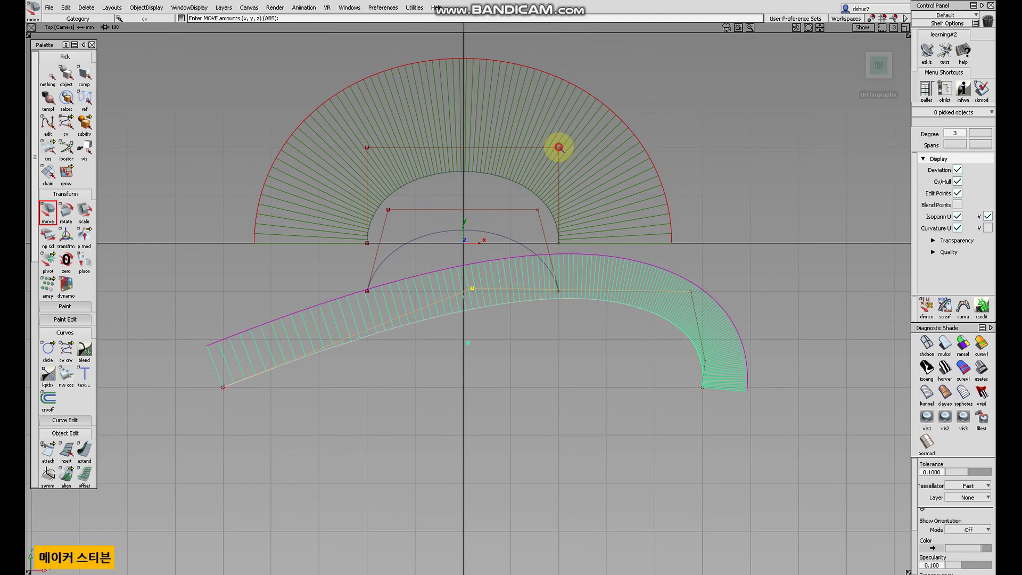
left_click_drag(549, 157, 501, 173)
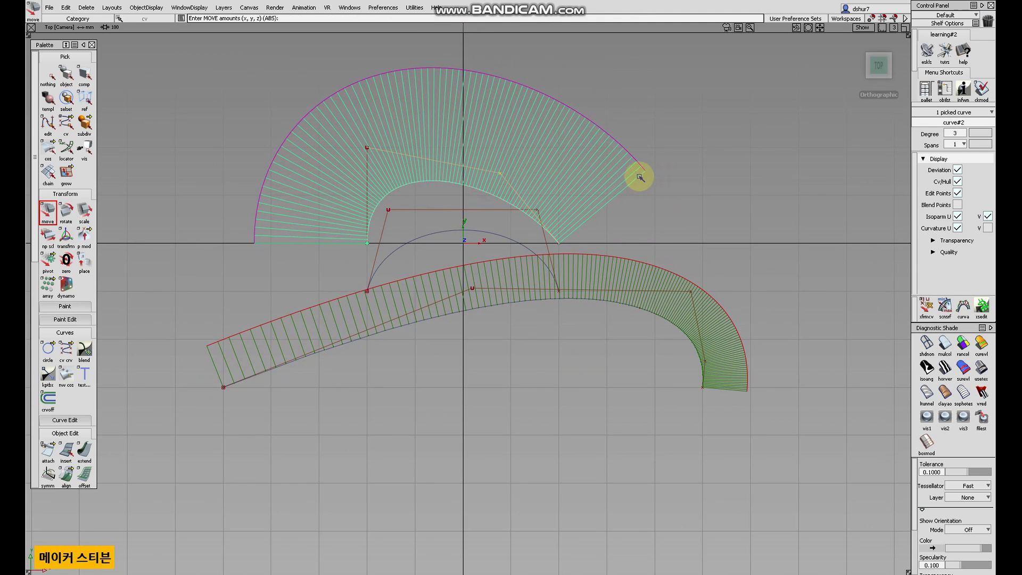
Clear the selection and delete all locators to remove the curvature combs
left_click(63, 79)
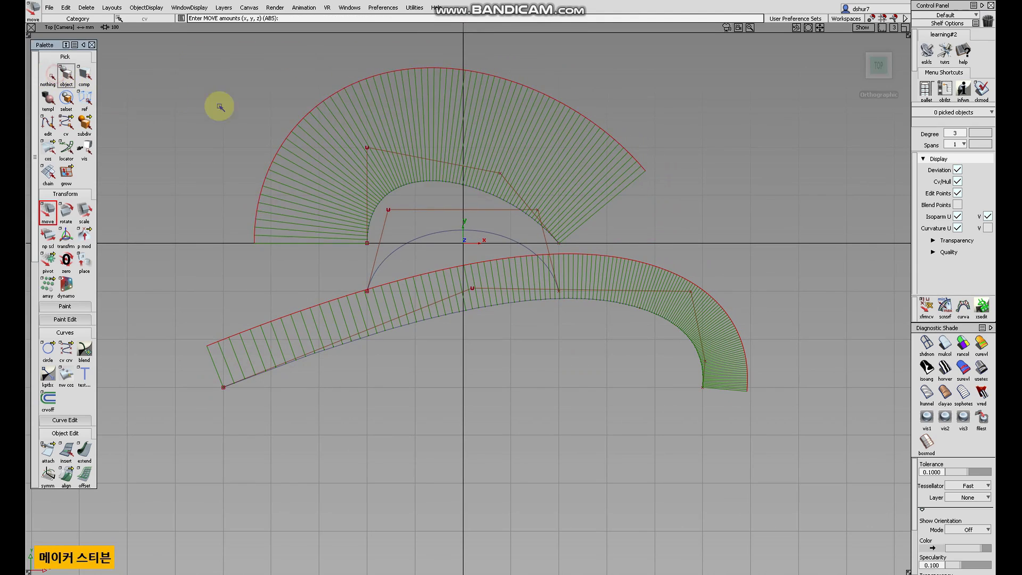
right_click_drag(584, 189, 599, 217, "alt+shift")
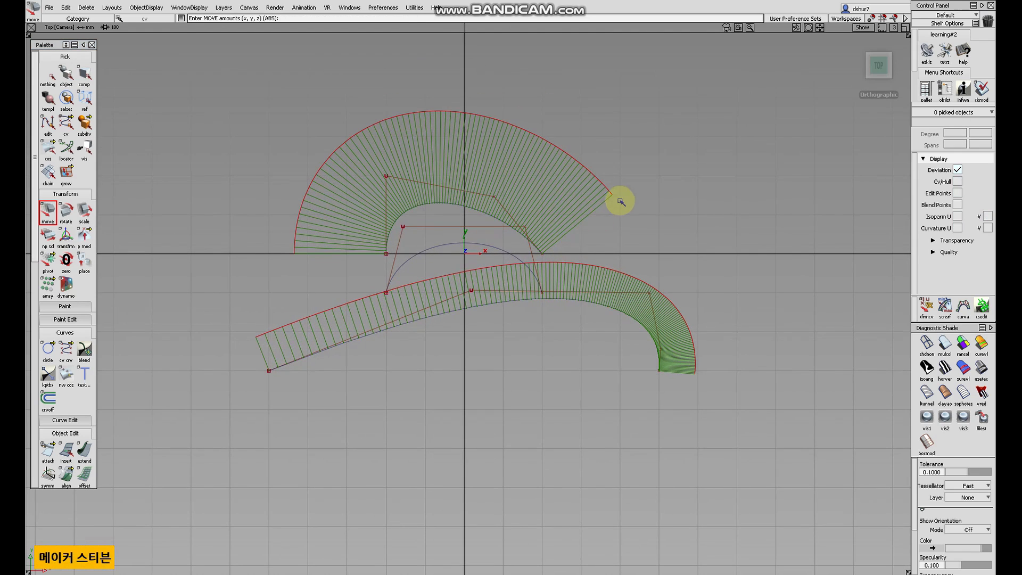
left_click(86, 7)
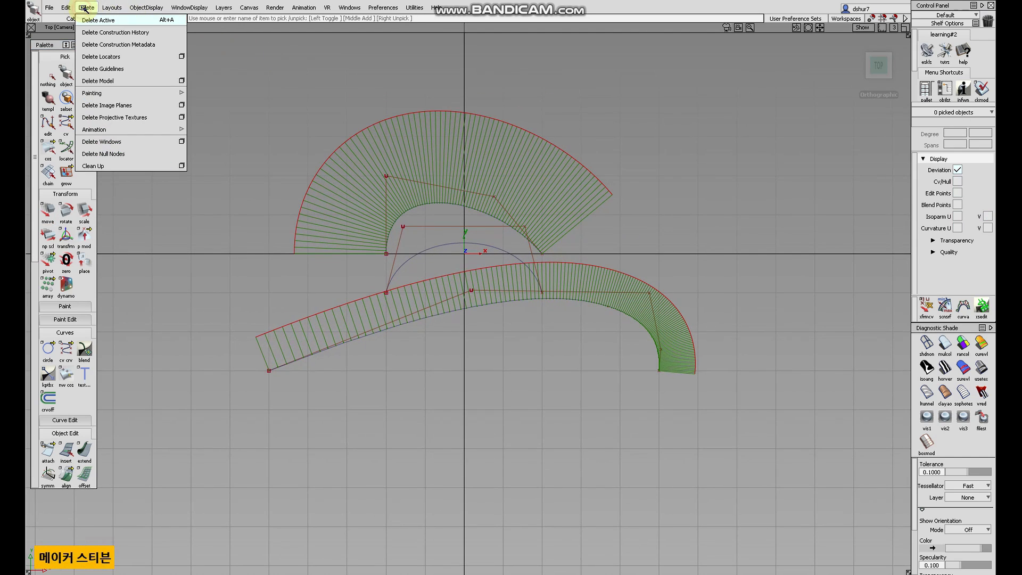
left_click(107, 56)
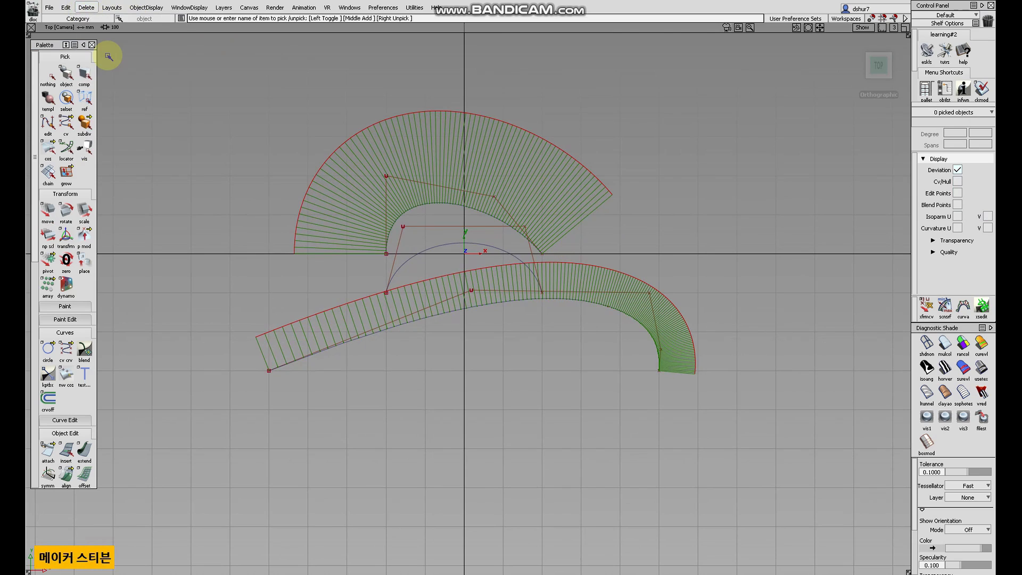
Pick the middle arch, add a curvature comb to it and scale the comb down to about 1.2 grid squares long
left_click(447, 244)
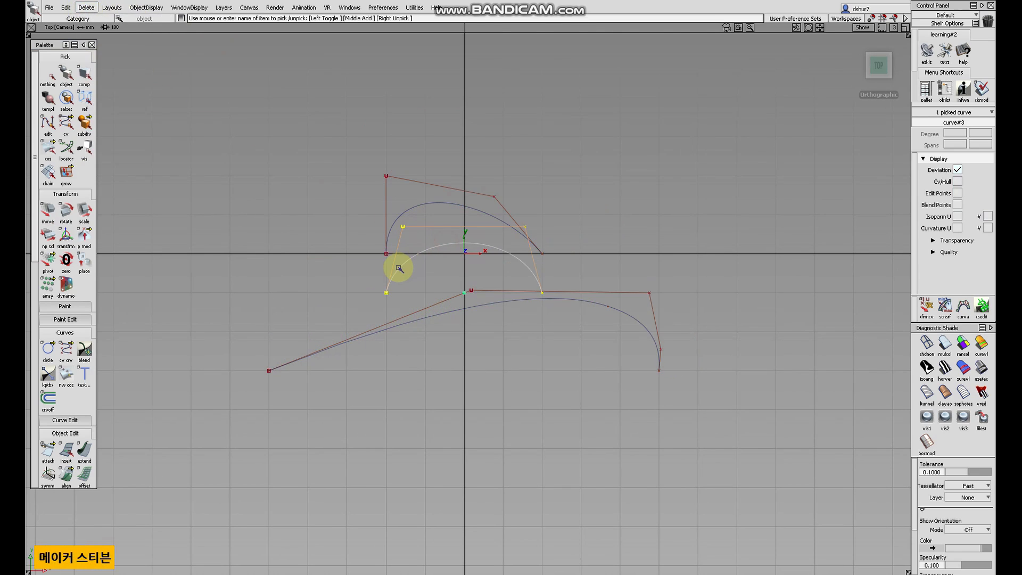
scroll(84, 418, "down", 5)
scroll(85, 418, "down", 10)
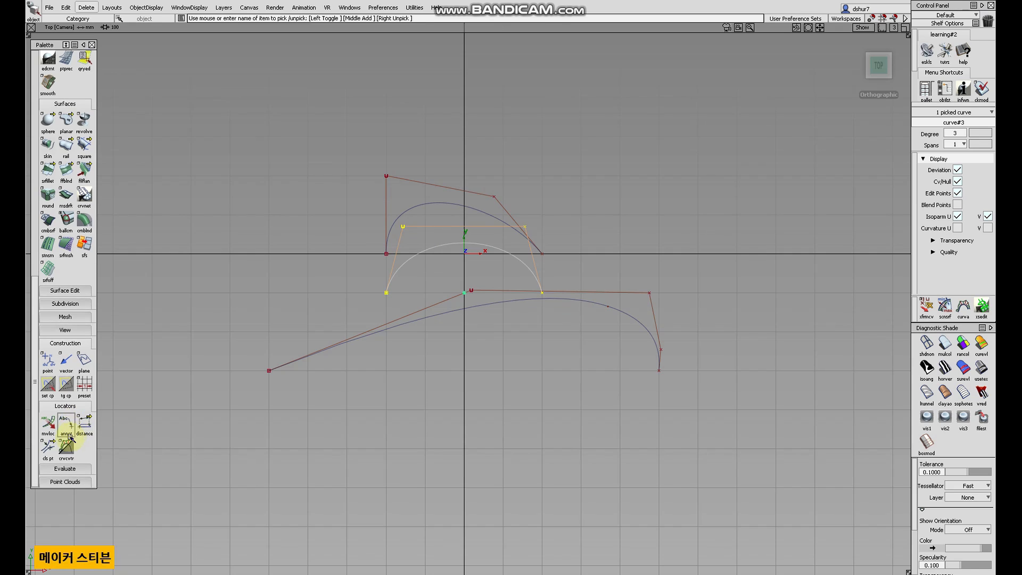
left_click(66, 447)
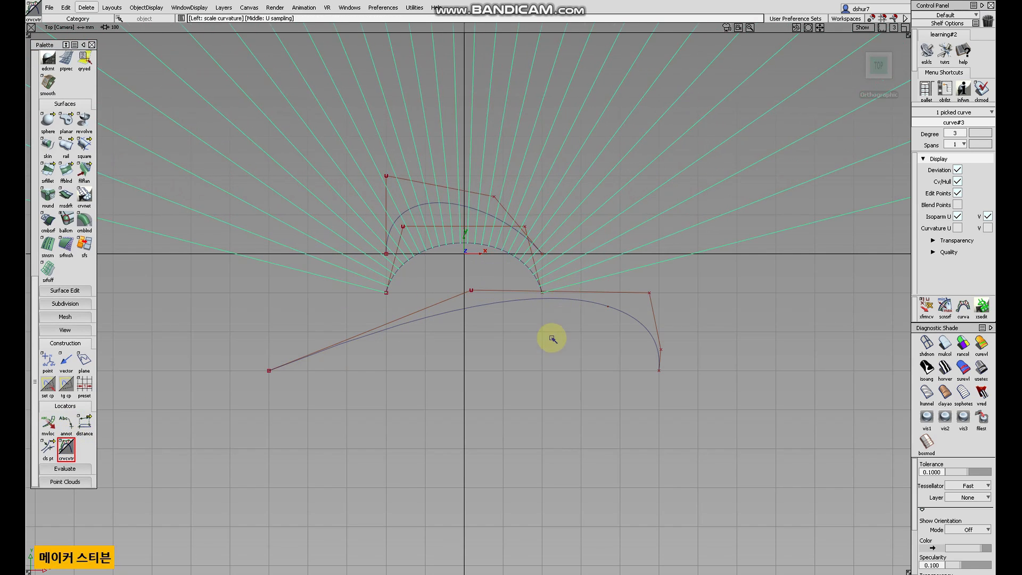
left_click_drag(564, 362, 343, 406)
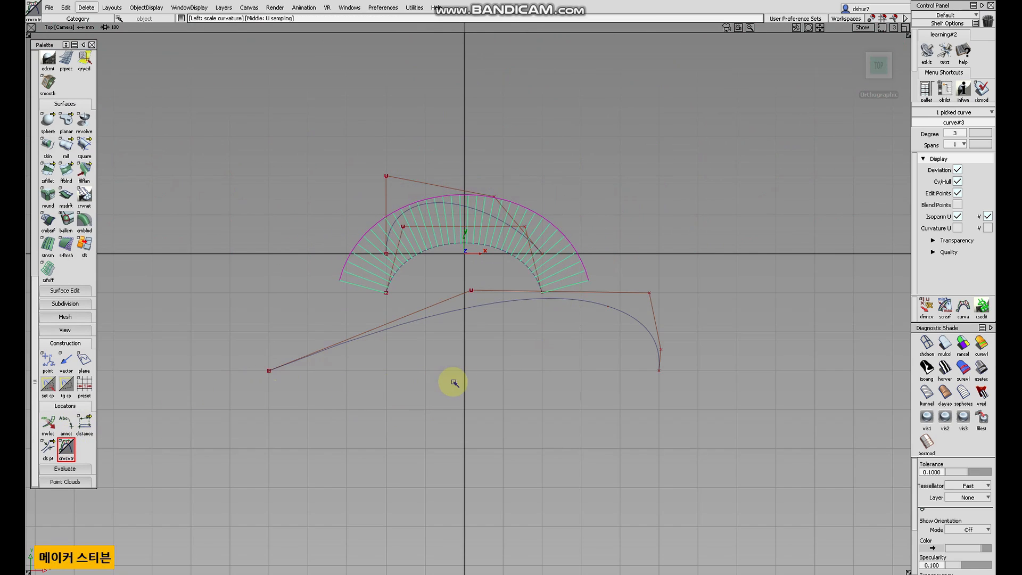
Move the middle arch's third CV to about 0.9 grid squares right and 0.5 above the origin
middle_click_drag(519, 239, 493, 280, "alt+shift")
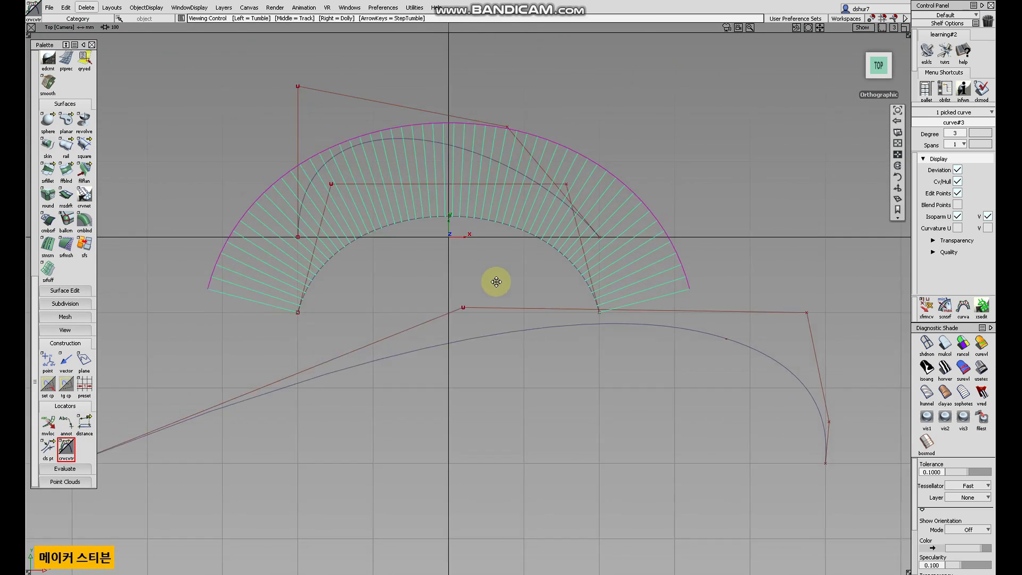
scroll(80, 107, "up", 5)
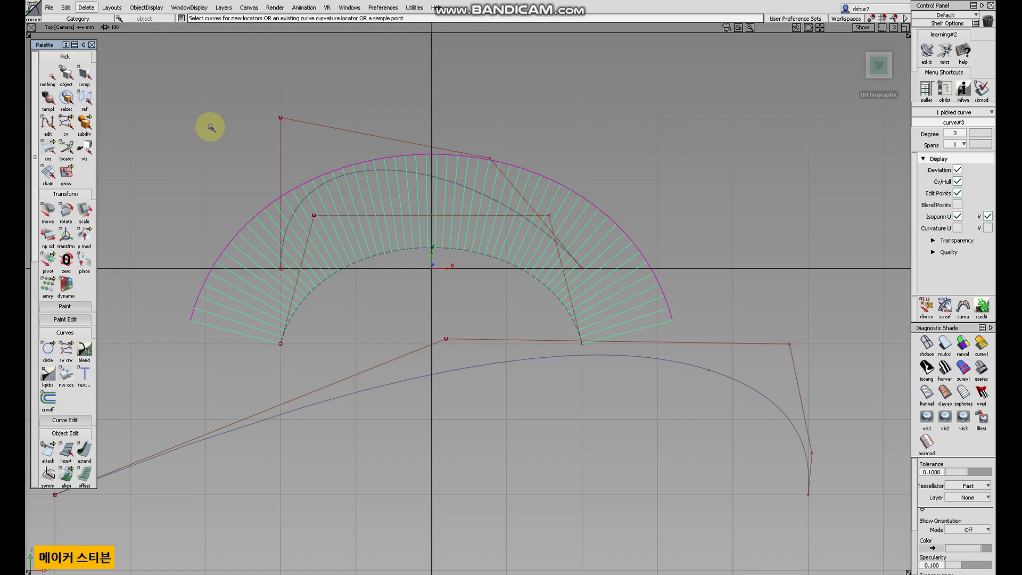
left_click(66, 123)
left_click(47, 211)
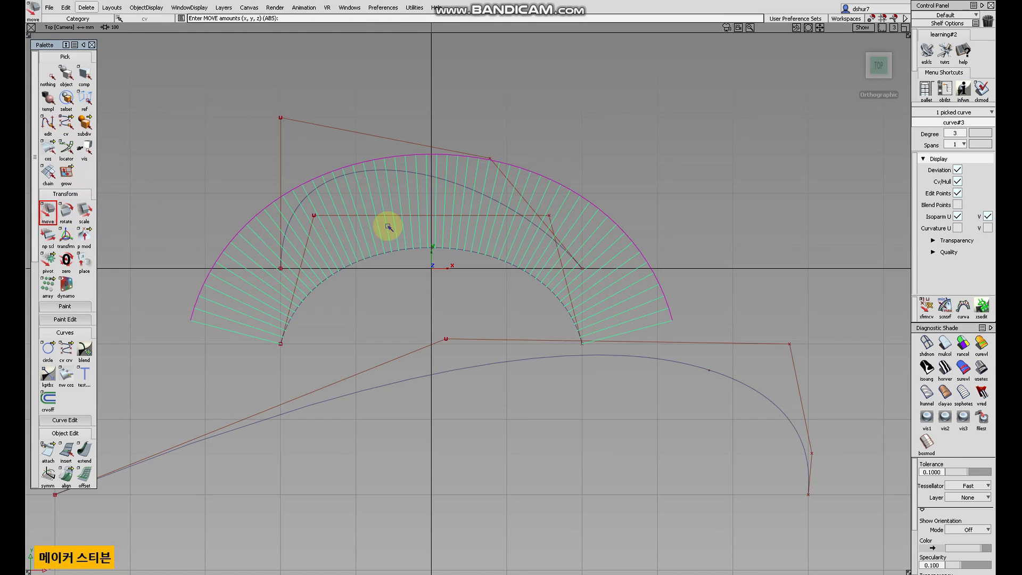
left_click_drag(551, 217, 496, 233)
Select all three curves along with the curvature comb and delete them
left_click(74, 73)
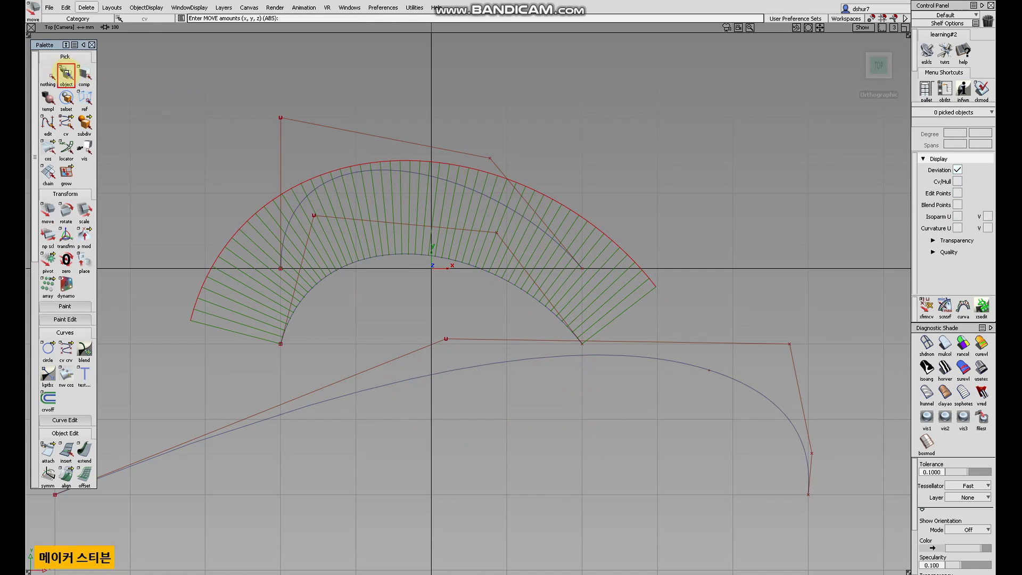
right_click_drag(367, 218, 130, 346, "alt+shift")
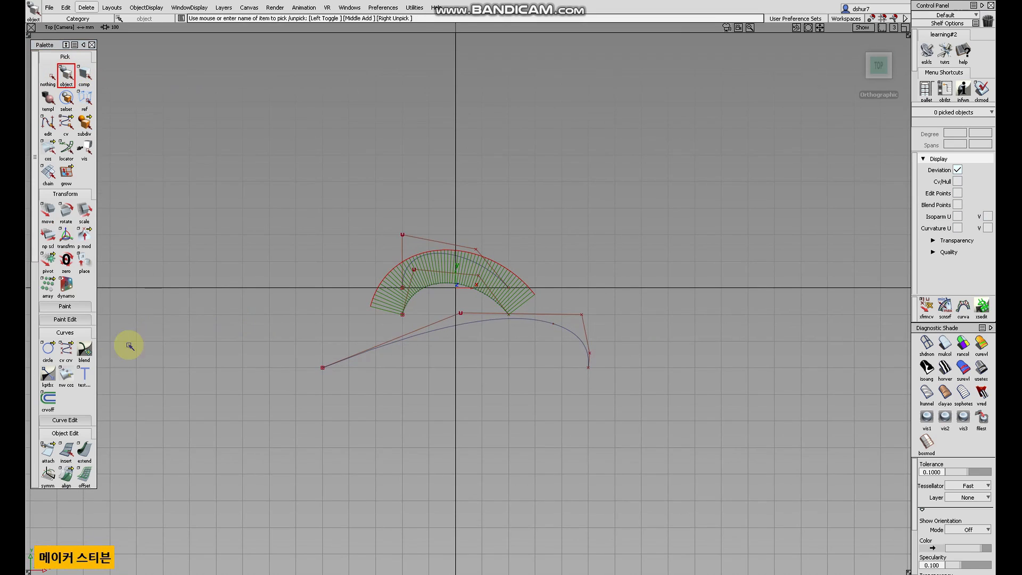
left_click(36, 395)
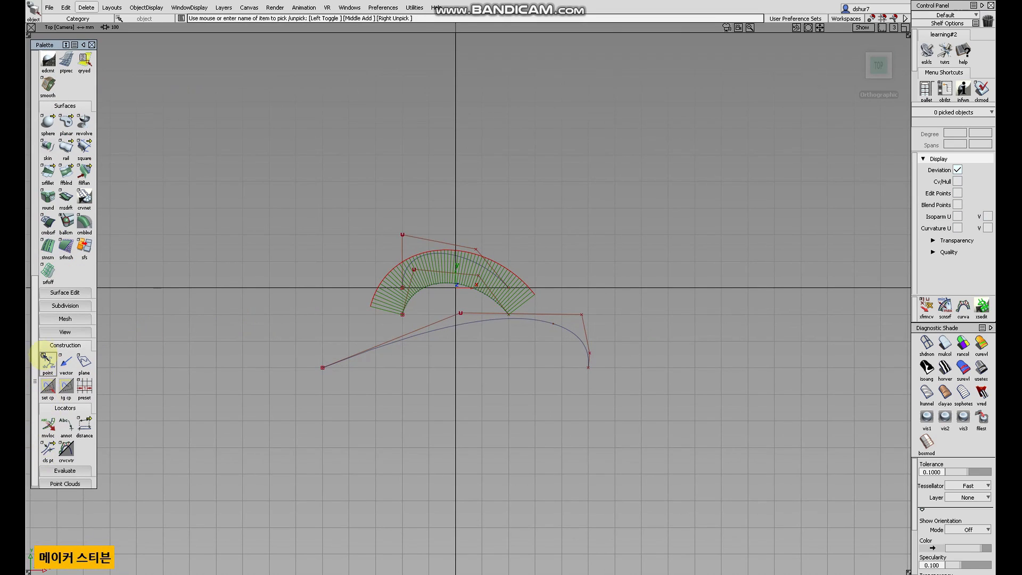
left_click(36, 341)
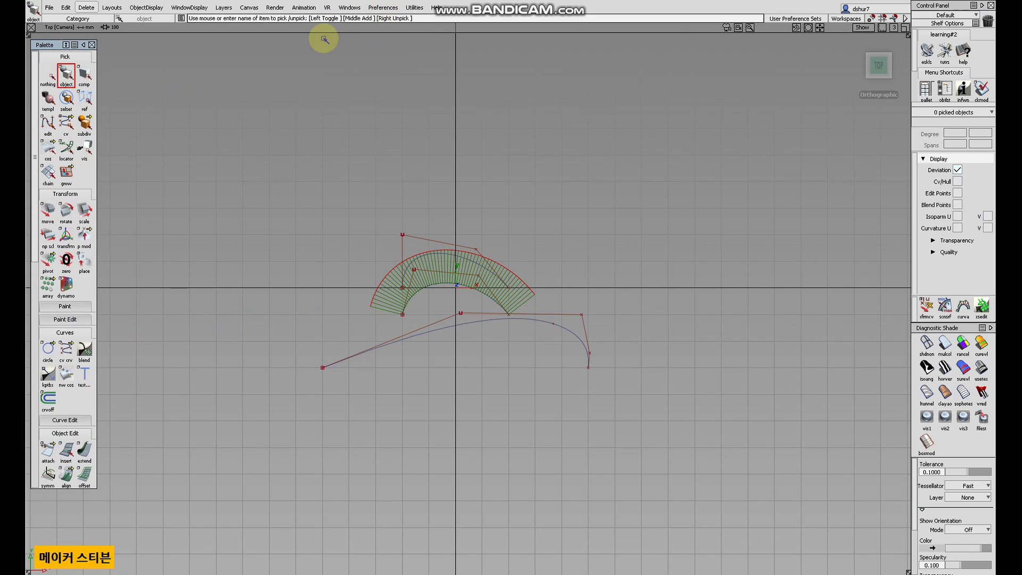
left_click_drag(335, 216, 524, 416)
key("Delete")
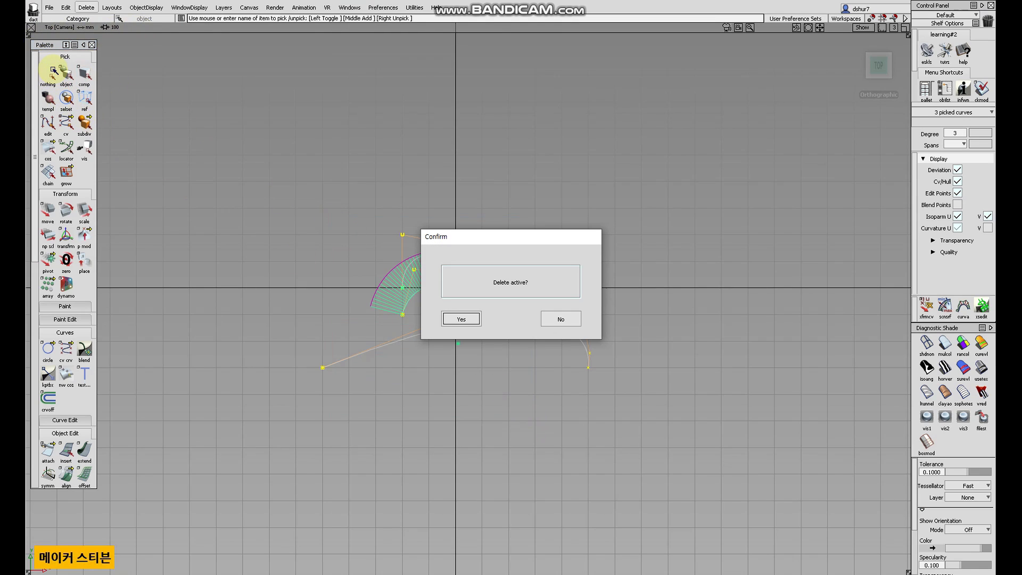
left_click(462, 319)
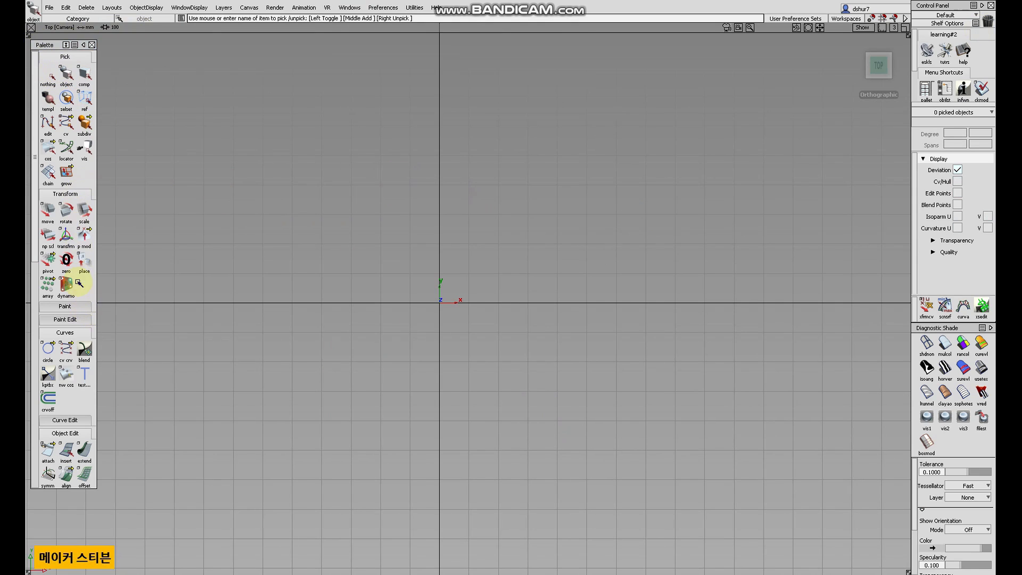
Draw a five-CV curve through about (-4, 0), (-1.6, 2.5), (2.4, 3.4), (3.7, 1.2) and (7, 0) grid squares from the origin
left_click(66, 356)
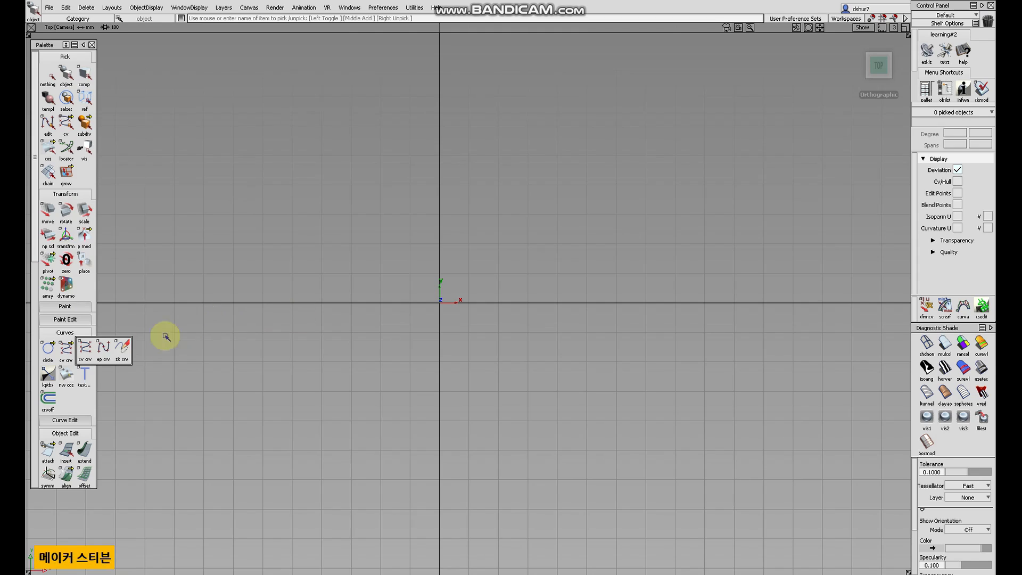
left_click(321, 303)
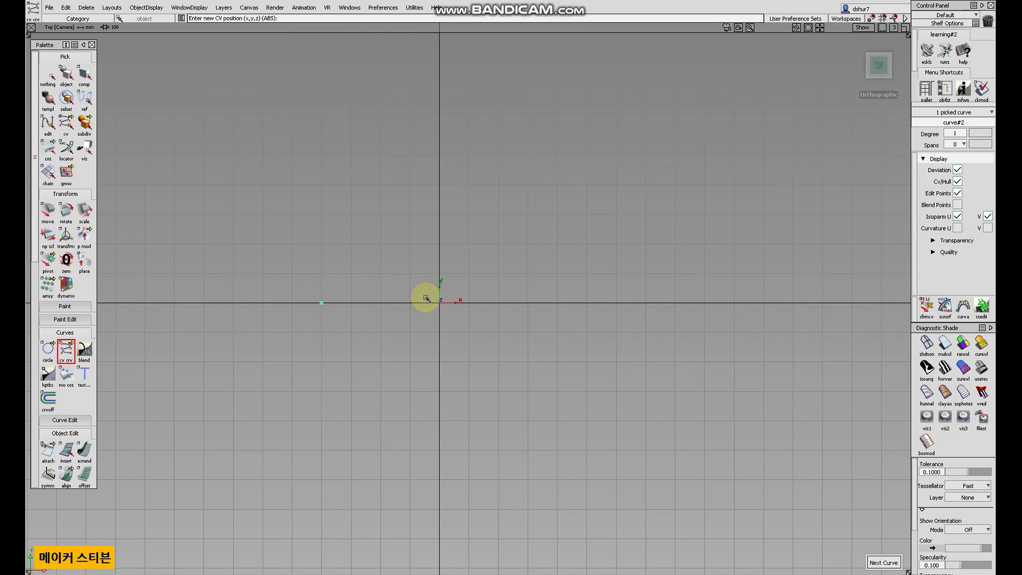
left_click(391, 229)
left_click(510, 203)
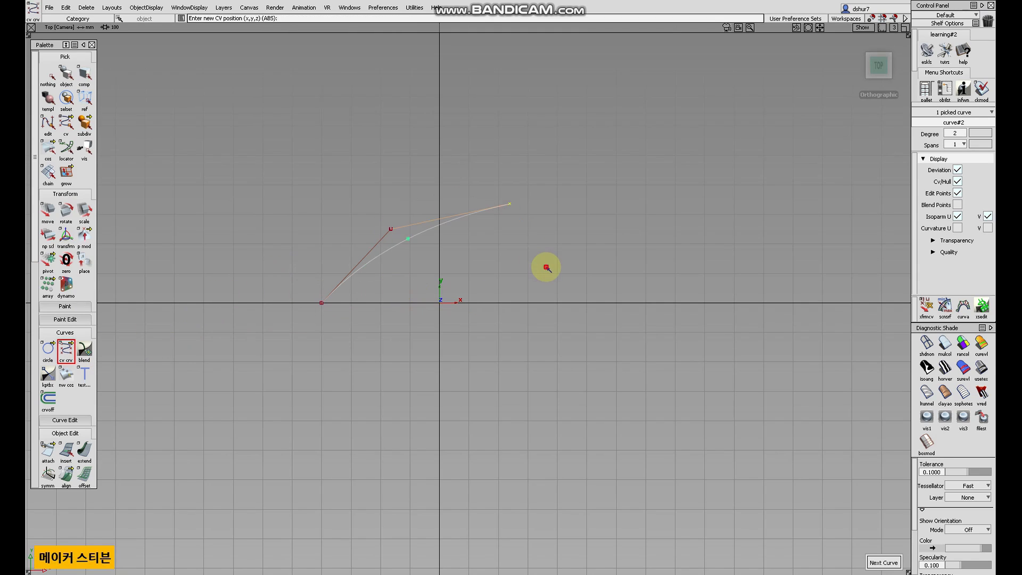
left_click(549, 267)
left_click(645, 304)
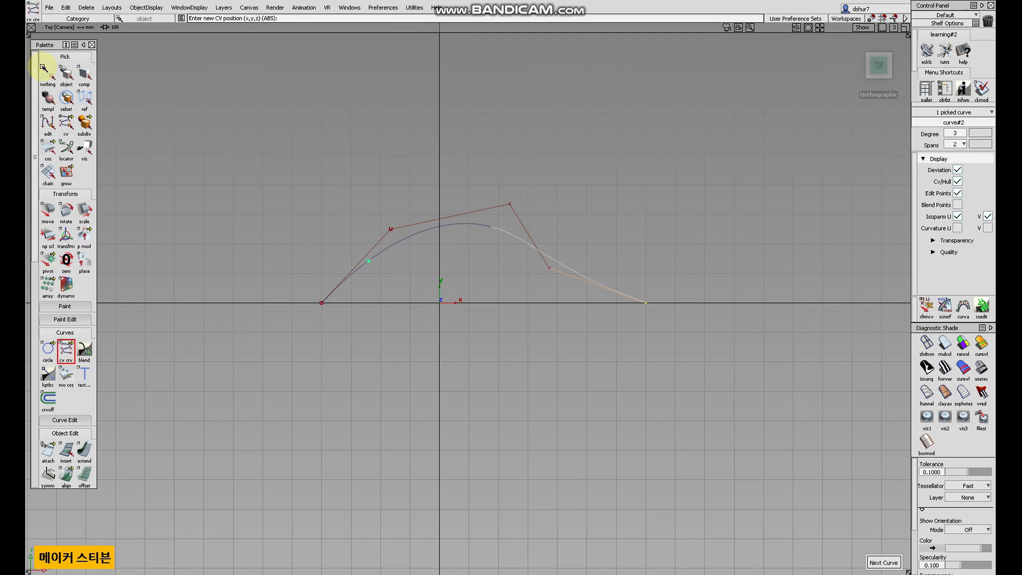
left_click(48, 74)
left_click(65, 74)
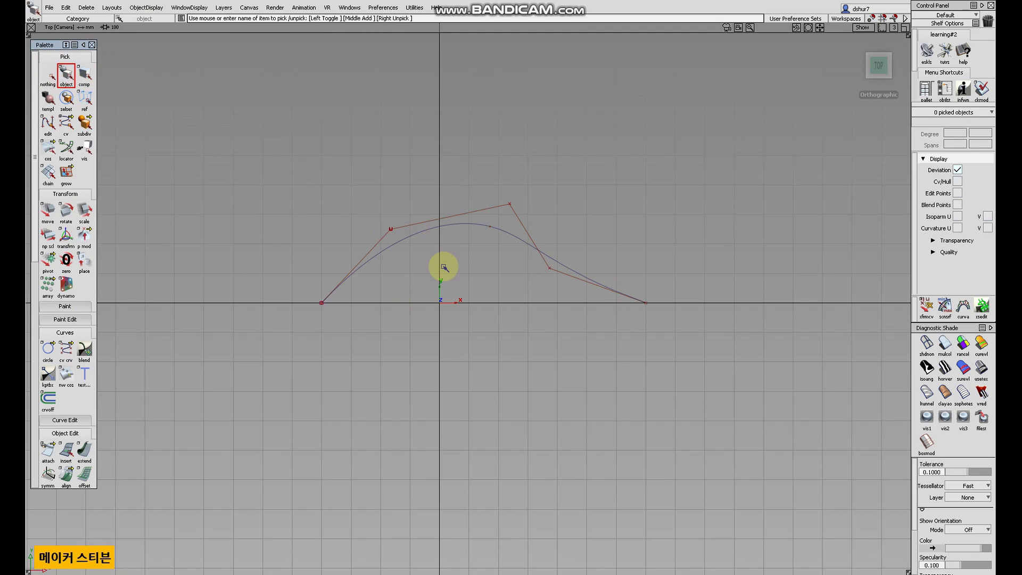
Move the new curve's fourth CV to about 5.2 grid squares right and 2 above the origin
left_click(504, 229)
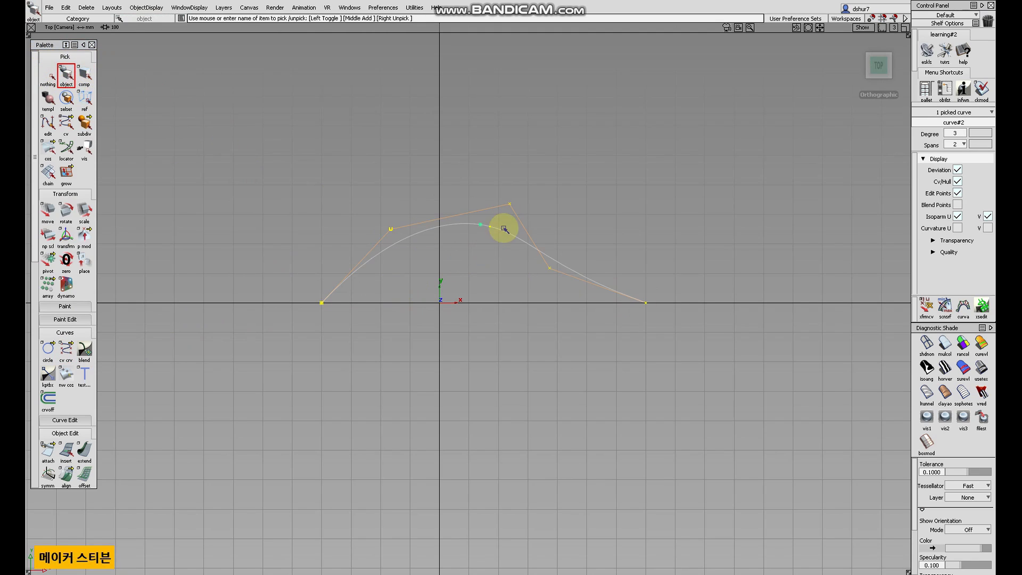
left_click(48, 74)
left_click(66, 125)
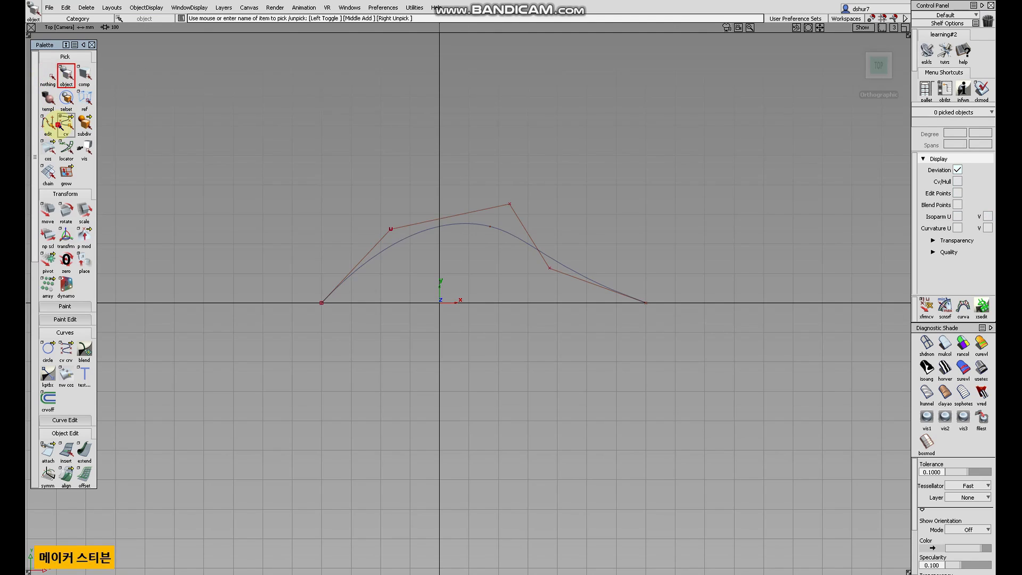
left_click(549, 268)
left_click(47, 211)
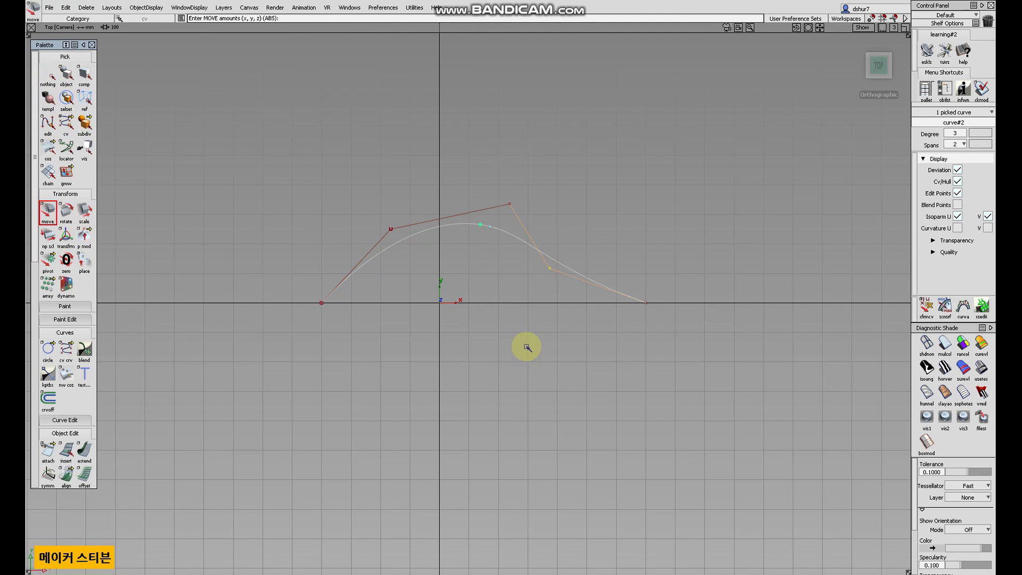
left_click_drag(527, 347, 571, 326)
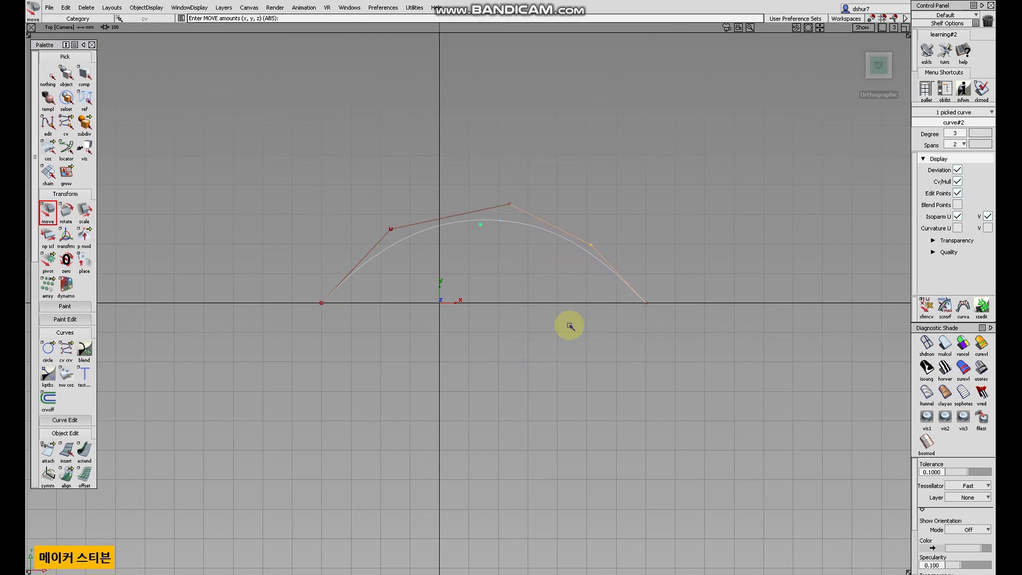
Pick the whole curve and turn off its CV/hull display to view the bare shape
left_click(49, 77)
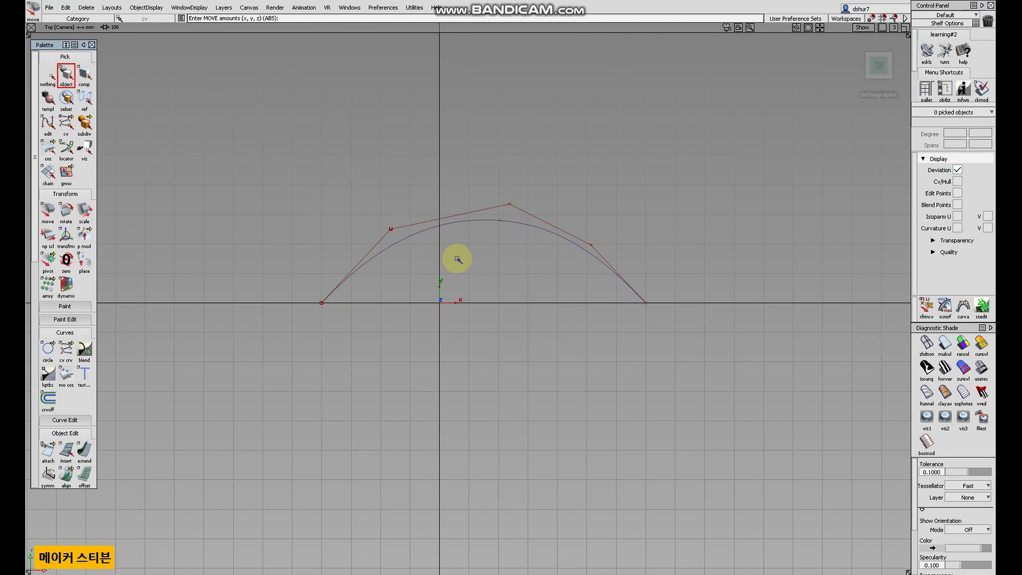
left_click(554, 236)
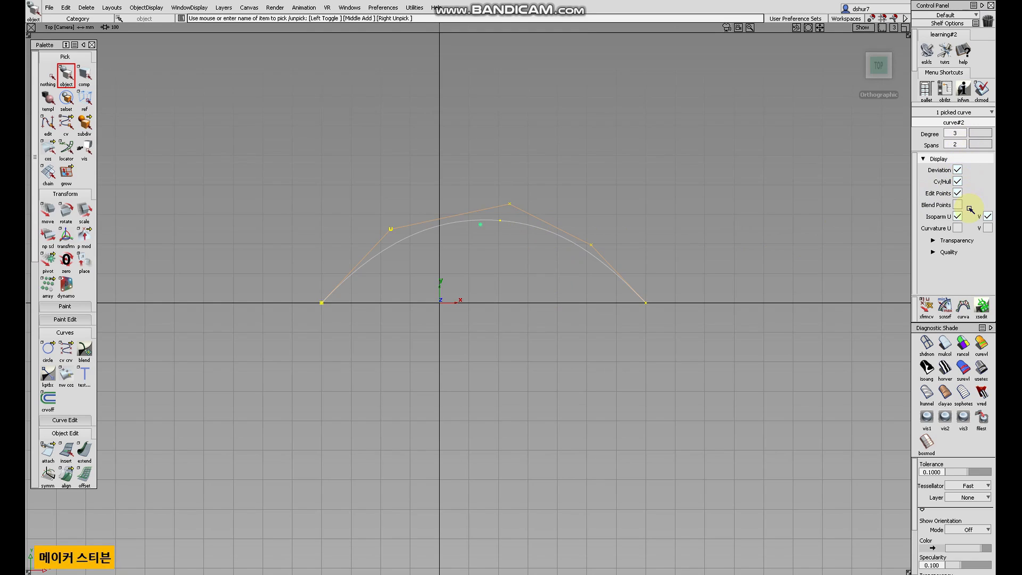
left_click(958, 182)
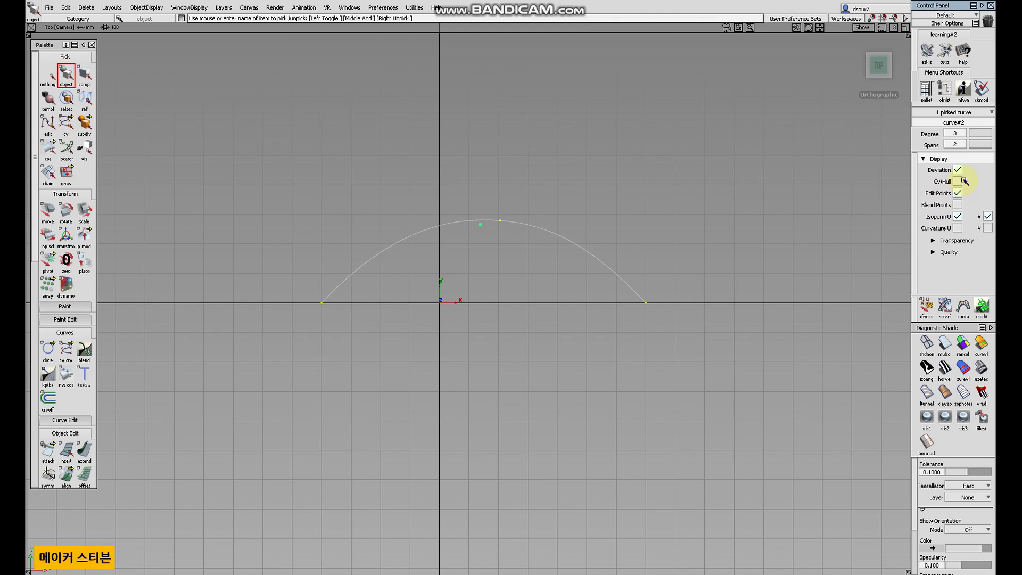
Open the curvature display settings for the picked curve
right_click_drag(737, 215, 706, 212, "alt+shift")
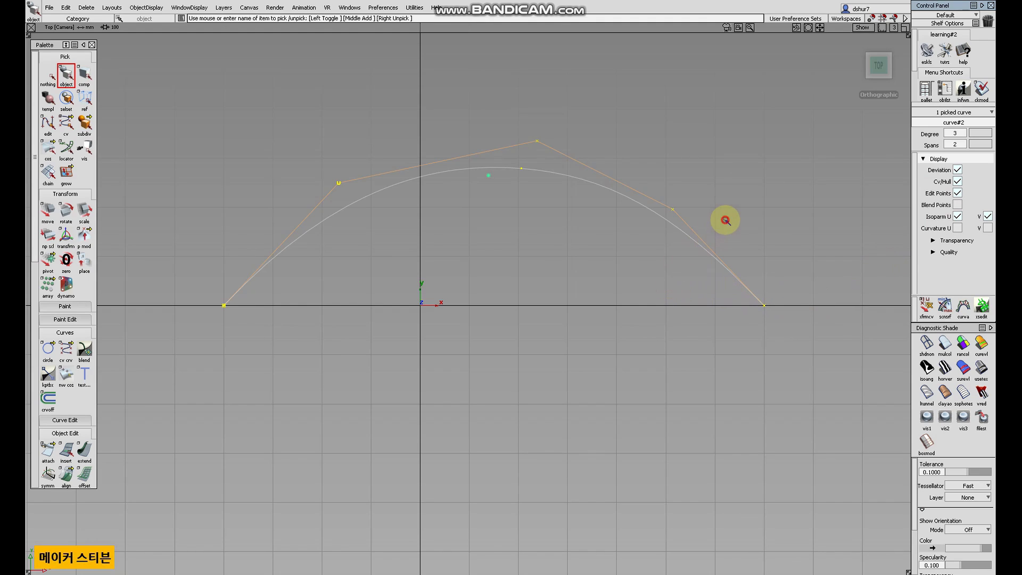
left_click_drag(725, 218, 737, 246, "ctrl+shift")
left_click(963, 312)
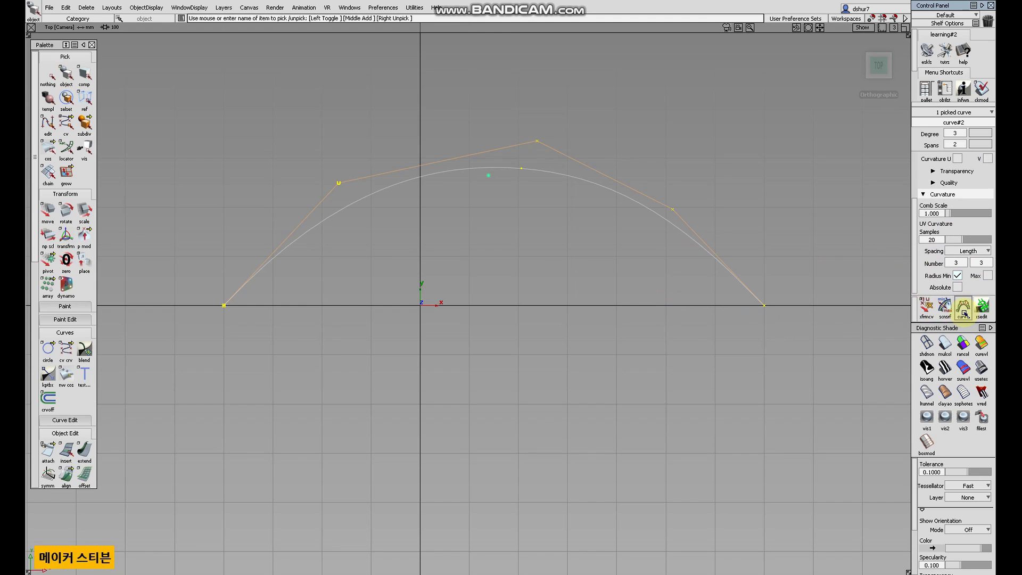